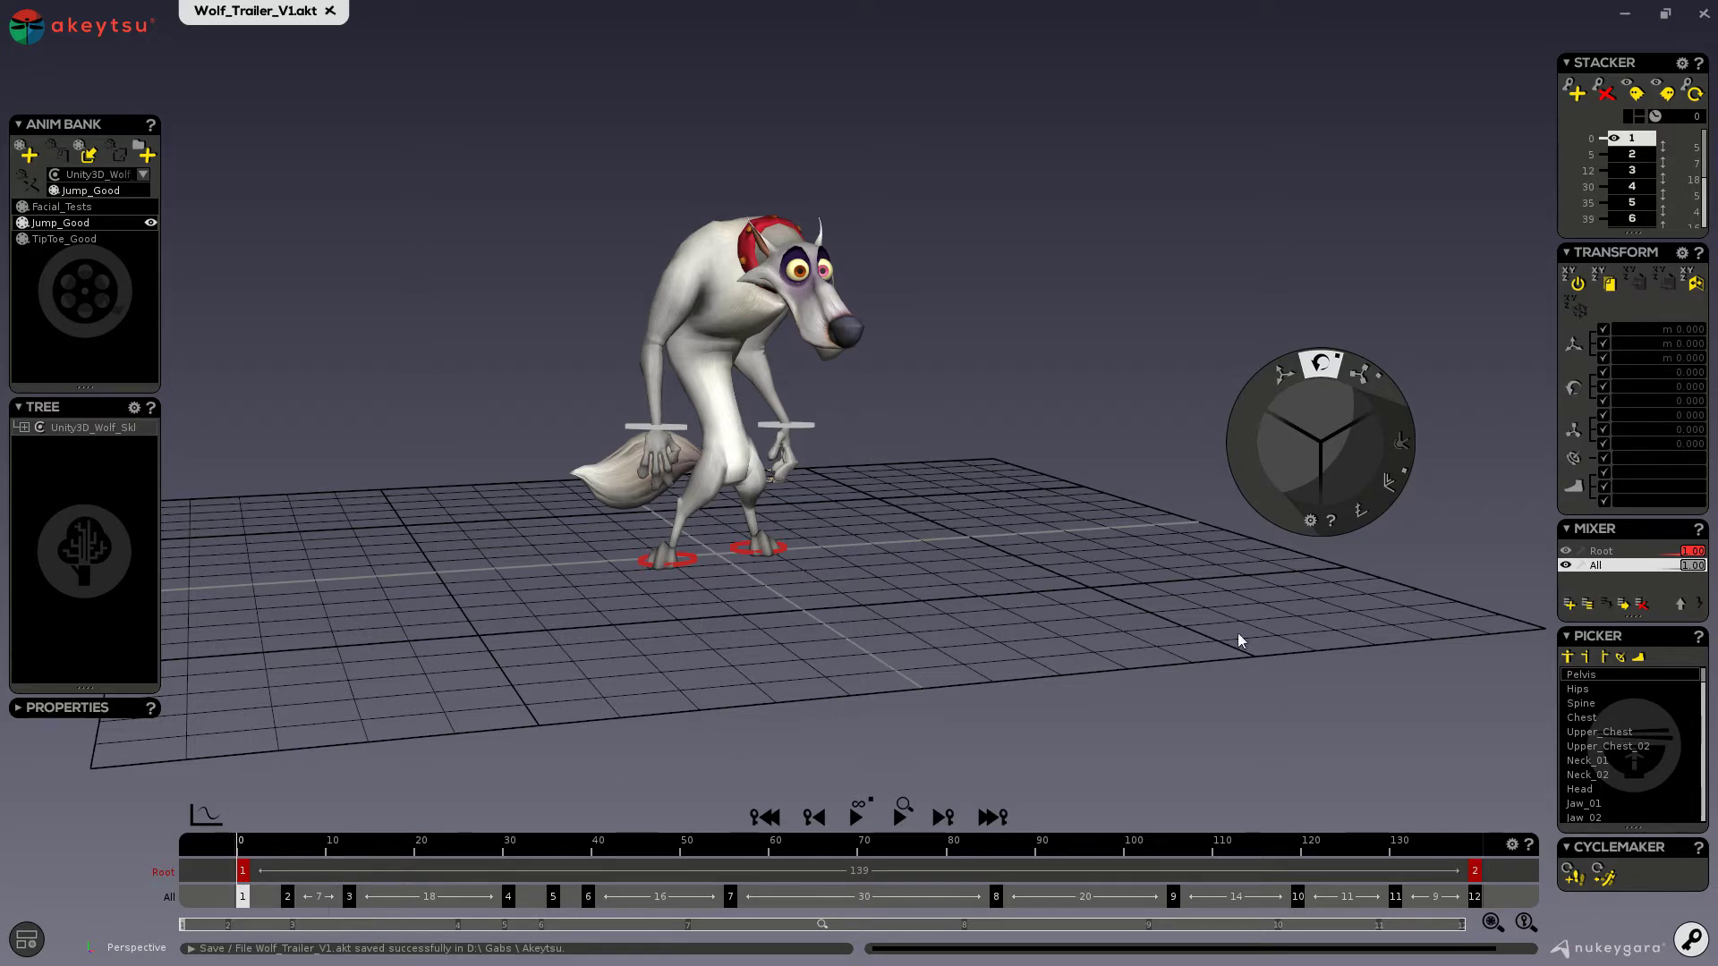
Try setting all three move channels of the wolf's right-hand IK control to 0, and undo the change.
left_click(679, 426)
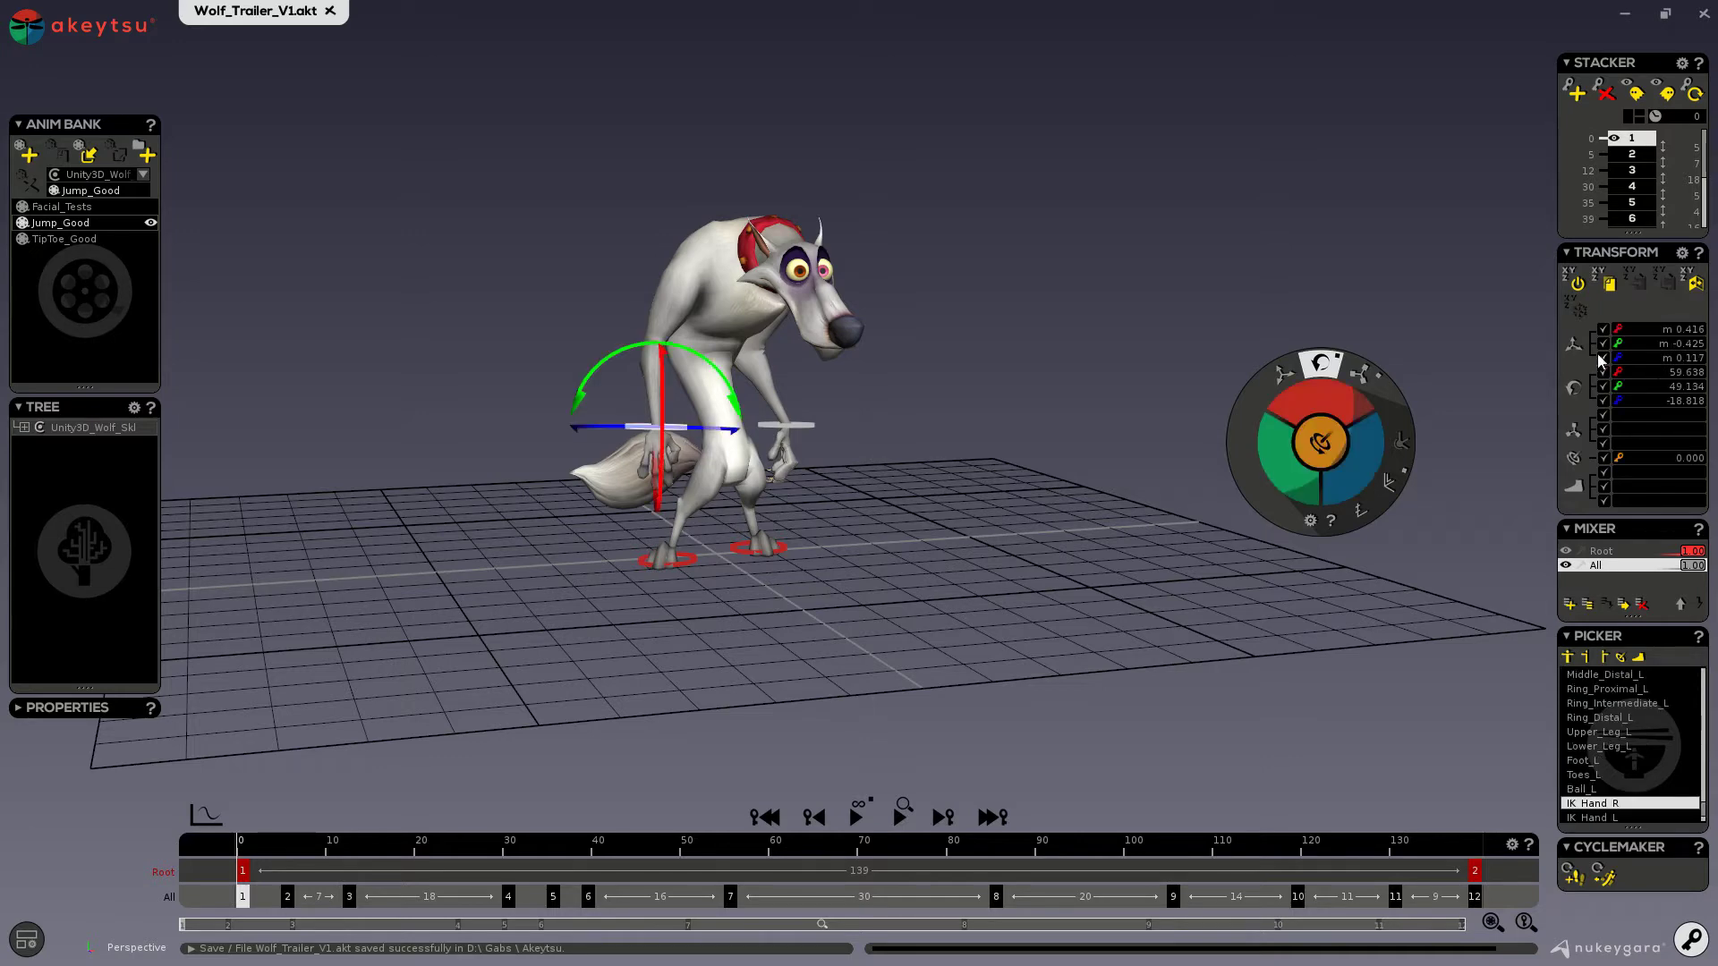
left_click(1671, 331)
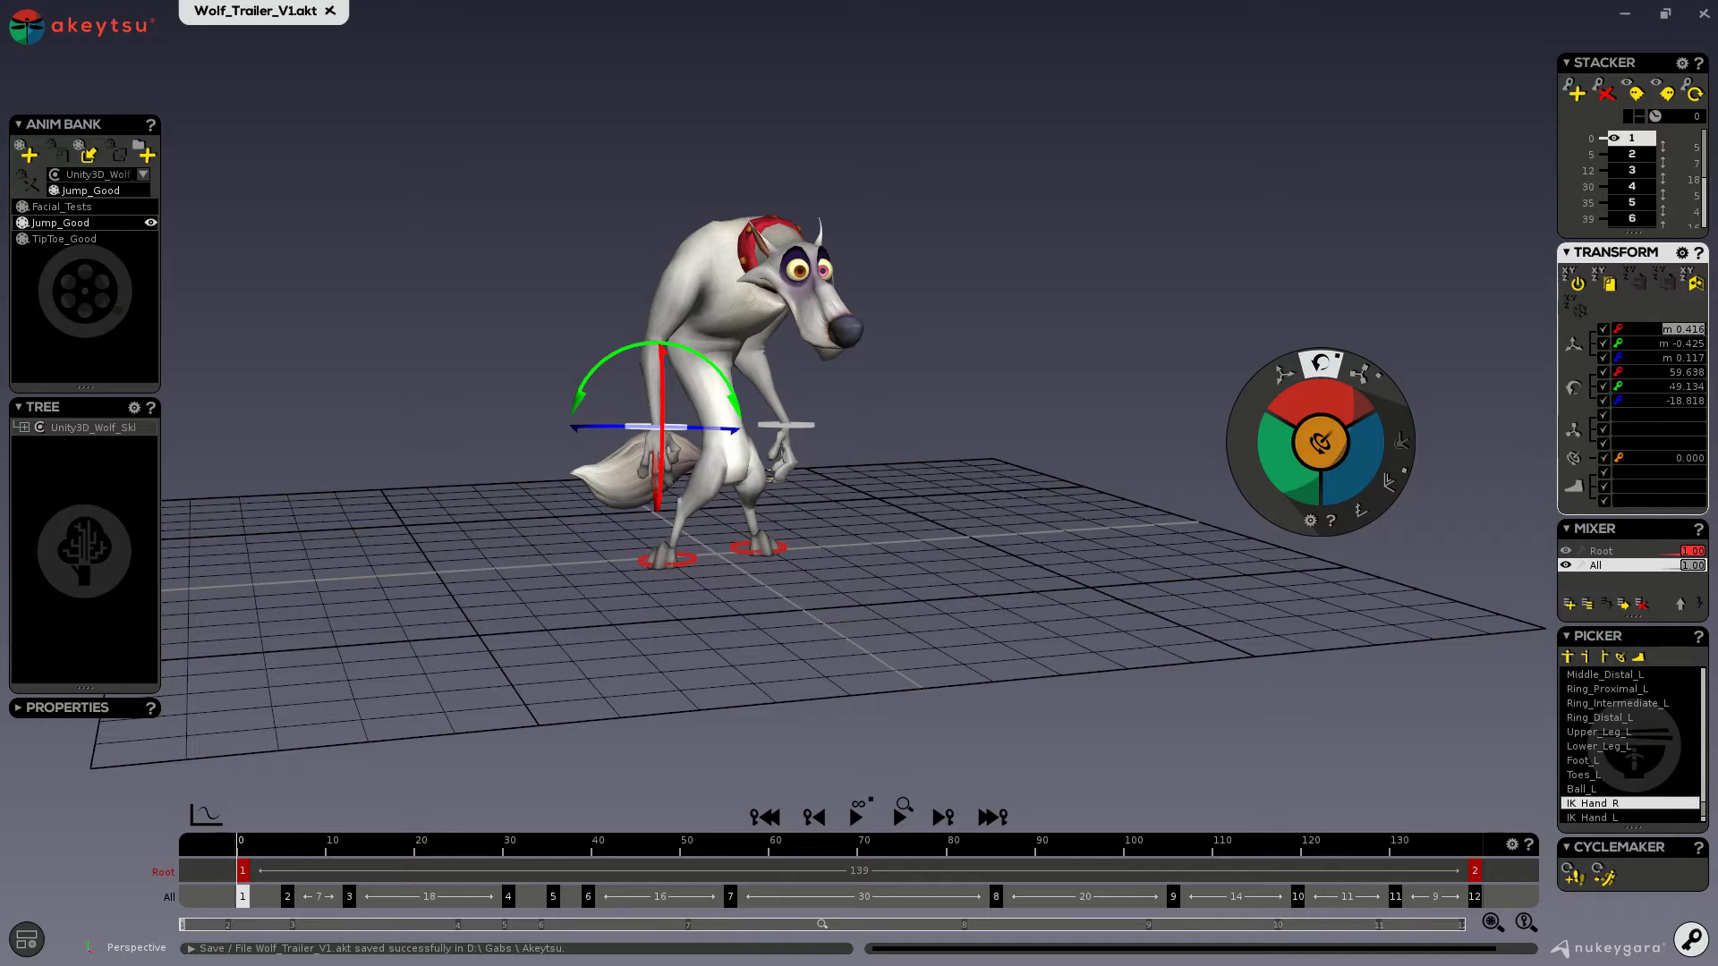
left_click_drag(1672, 329, 1668, 358)
type("0")
key("Return")
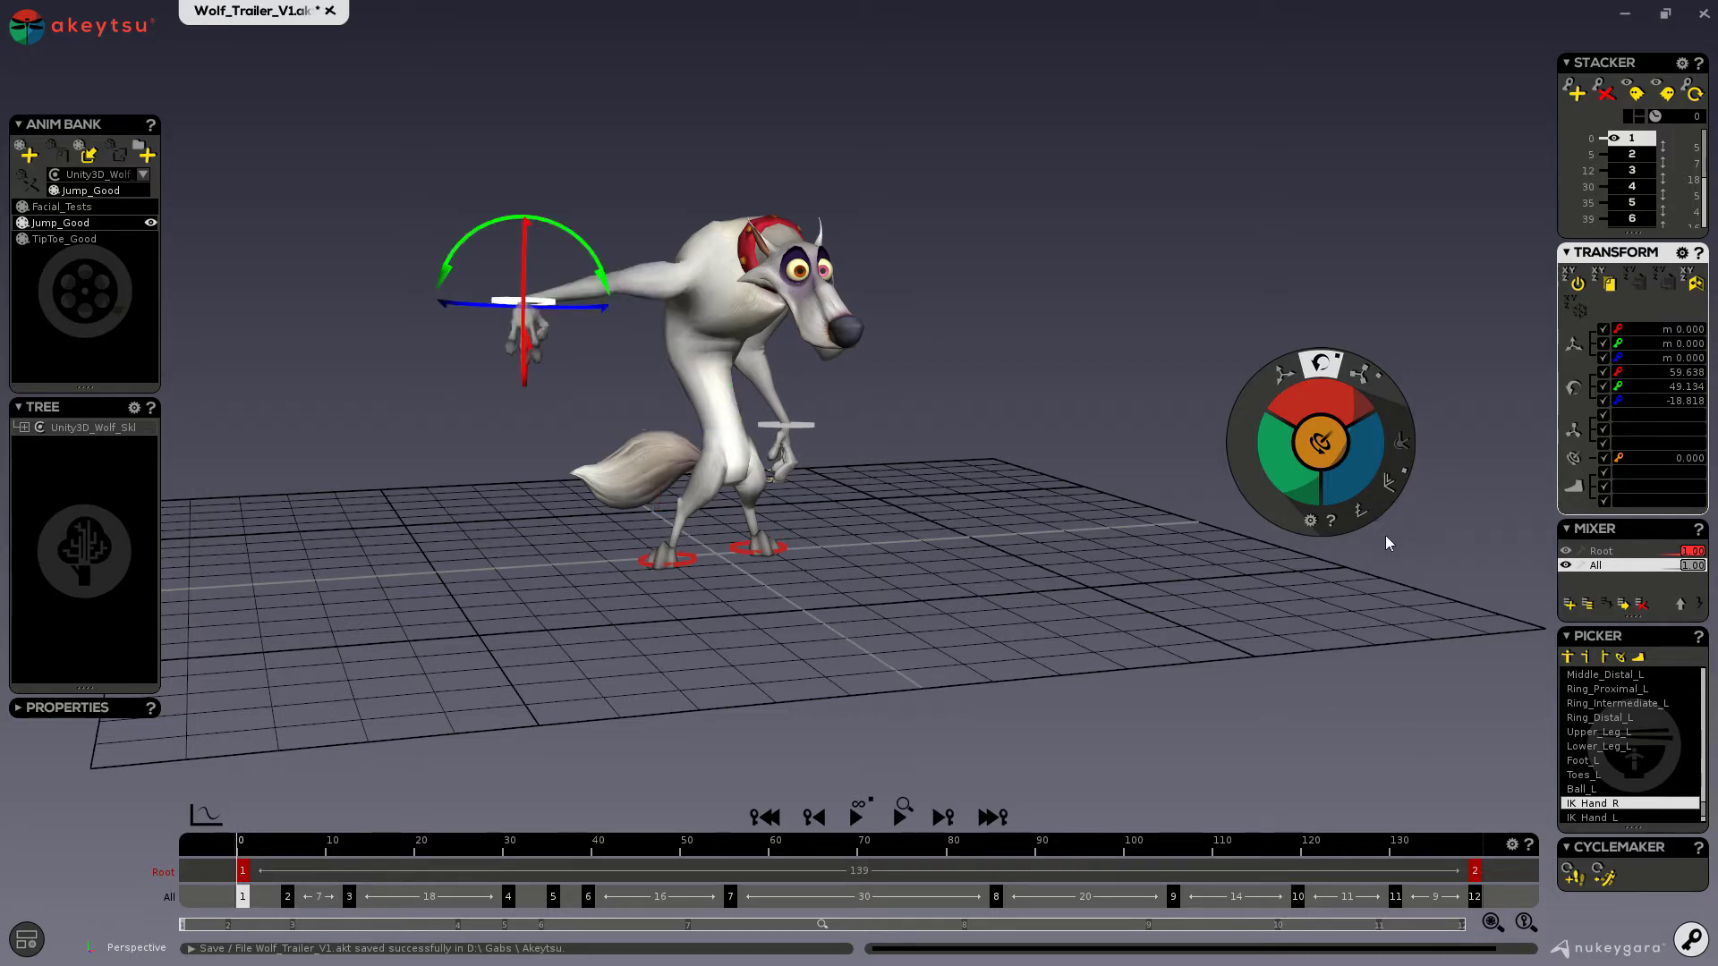
key("ctrl+z")
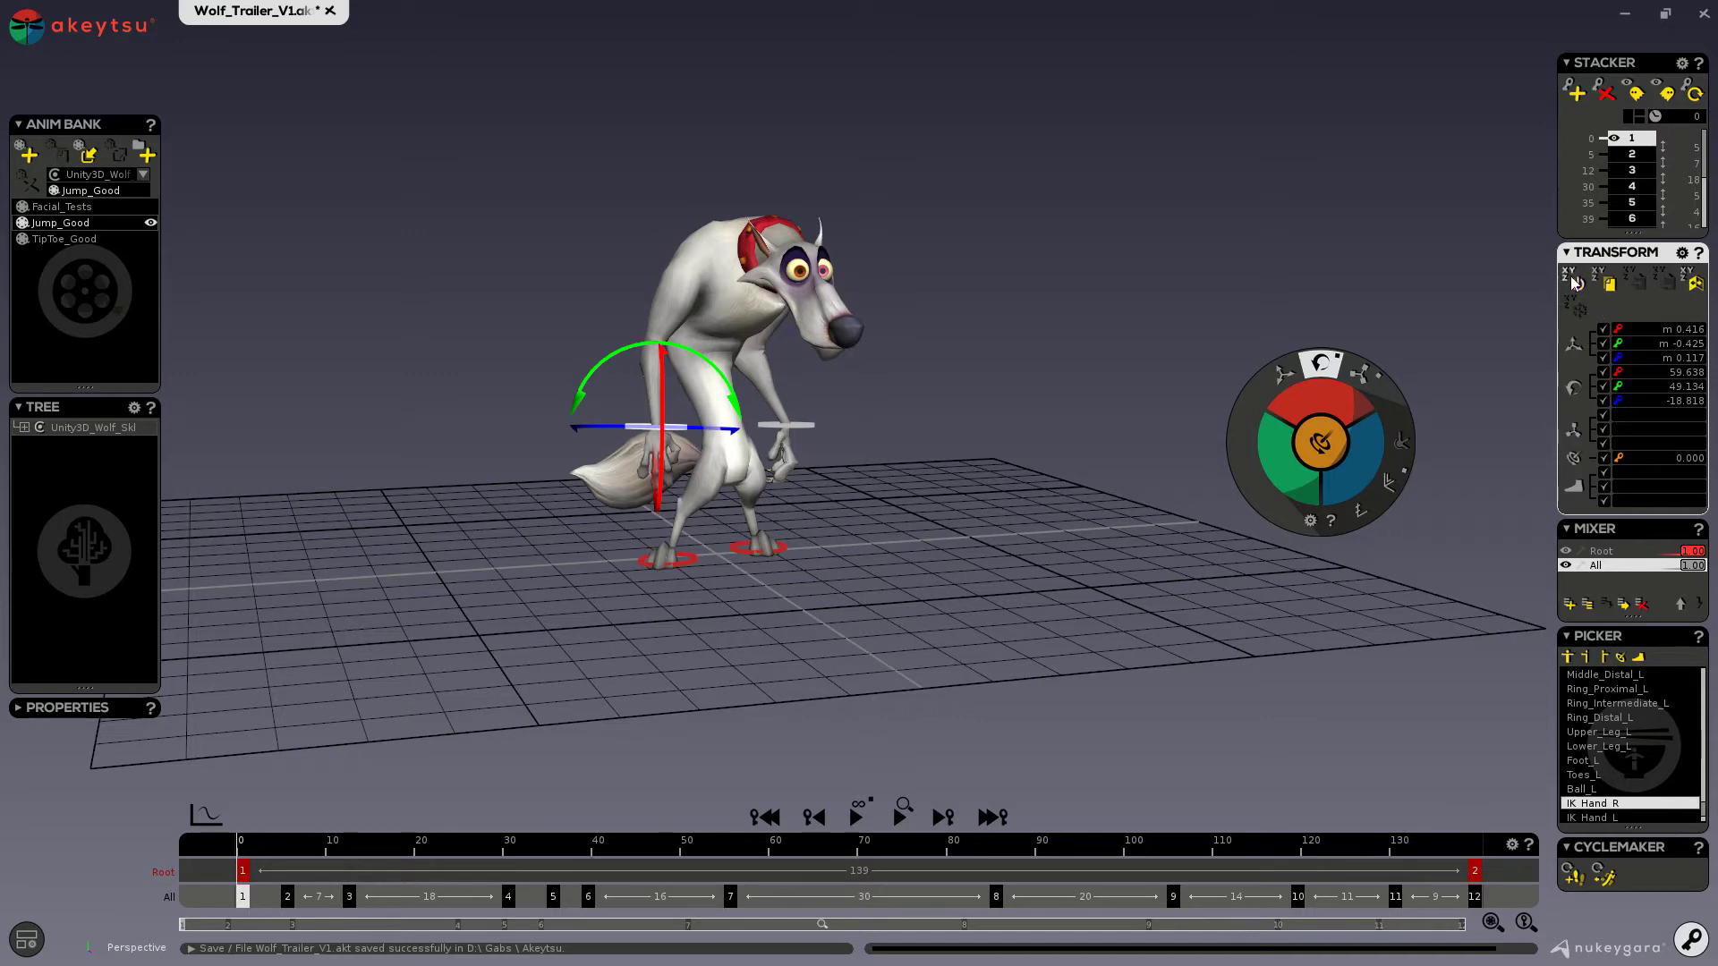
Select keys 1 to 3 of the All layer, with frame 12 as the current frame.
left_click(1692, 281)
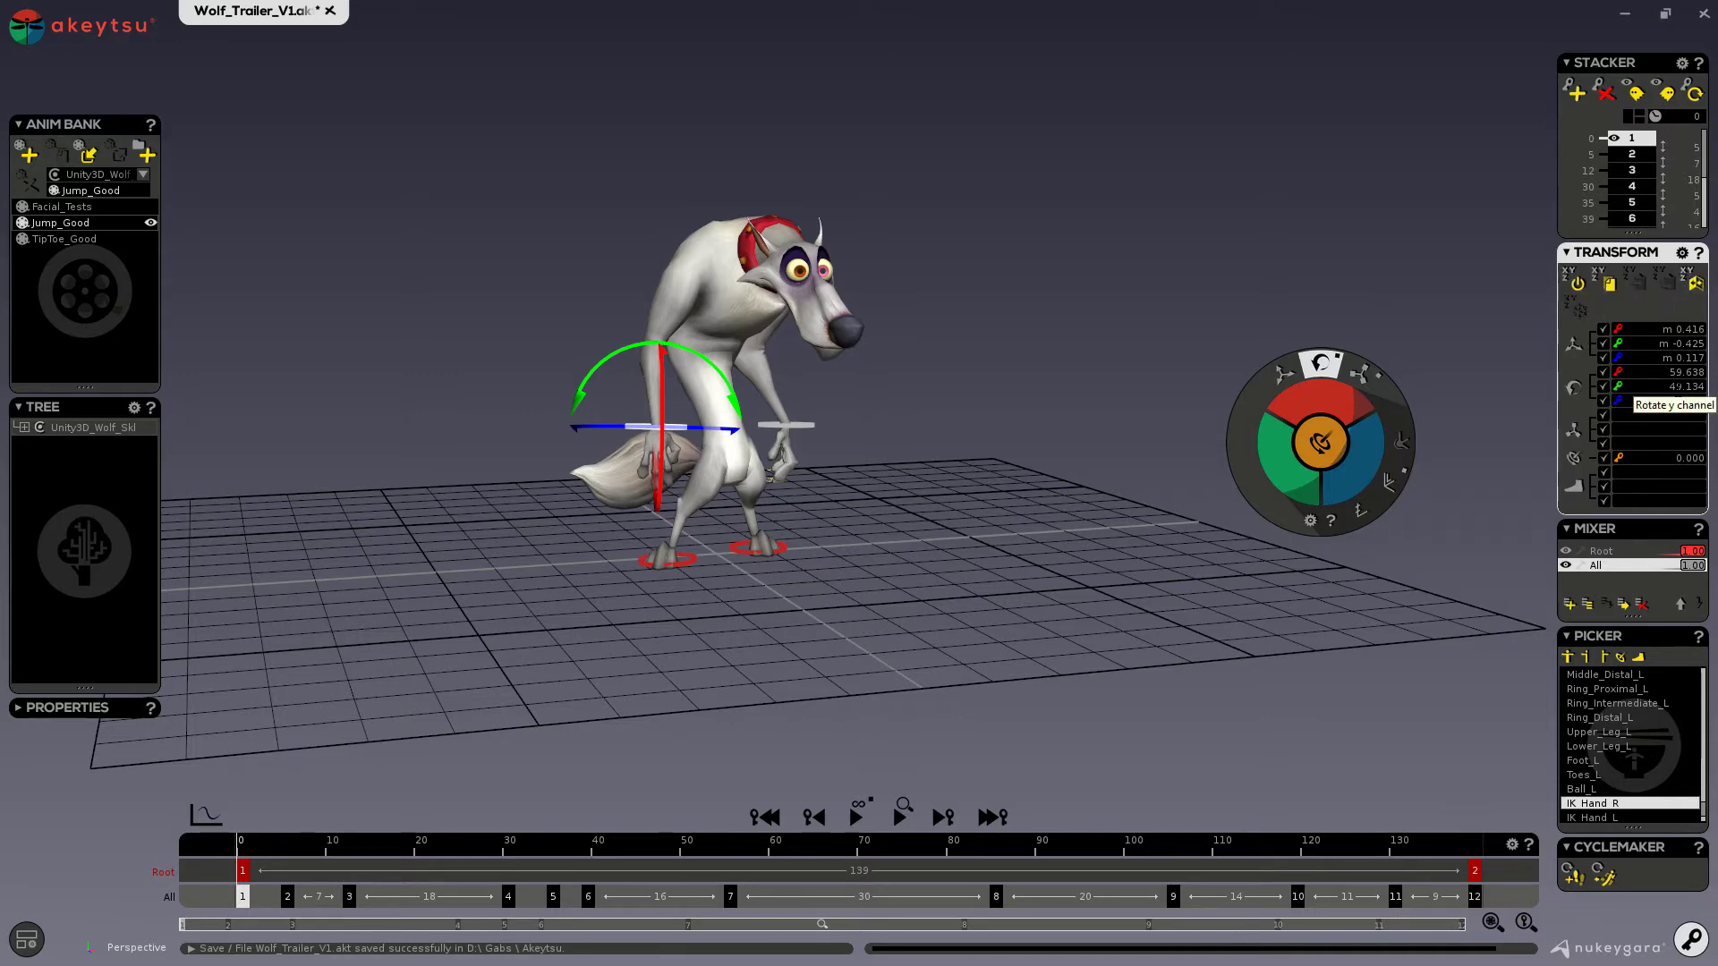
scroll(1610, 788, "down", 1)
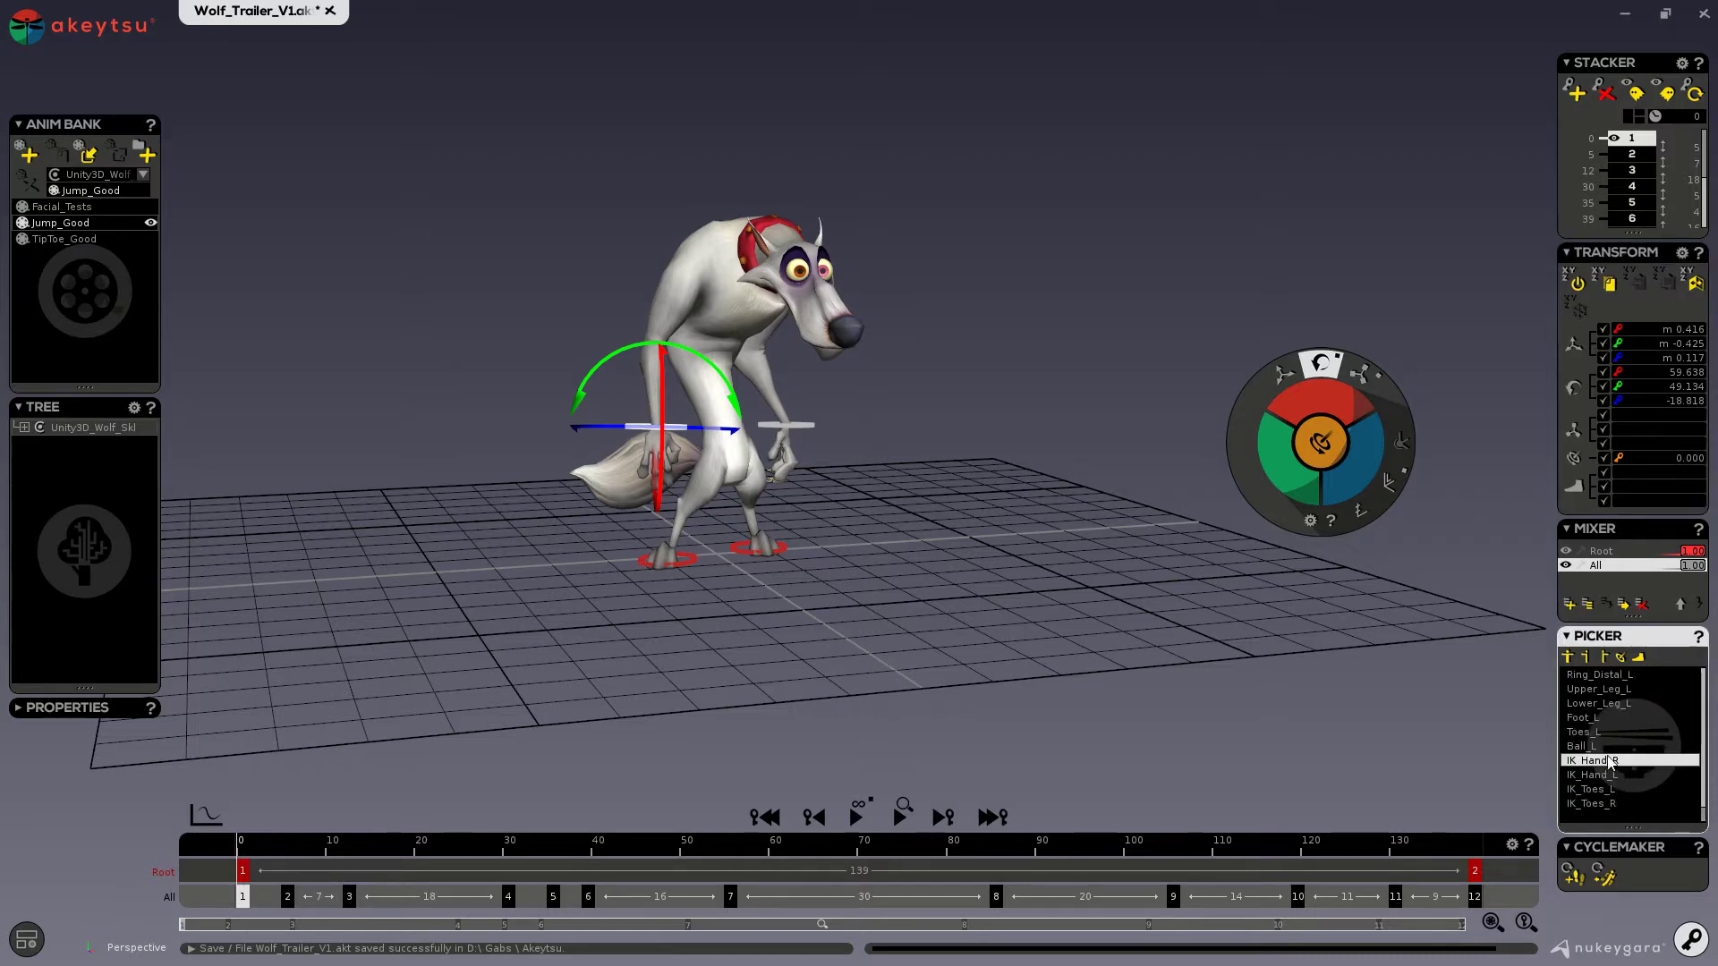
left_click(350, 899)
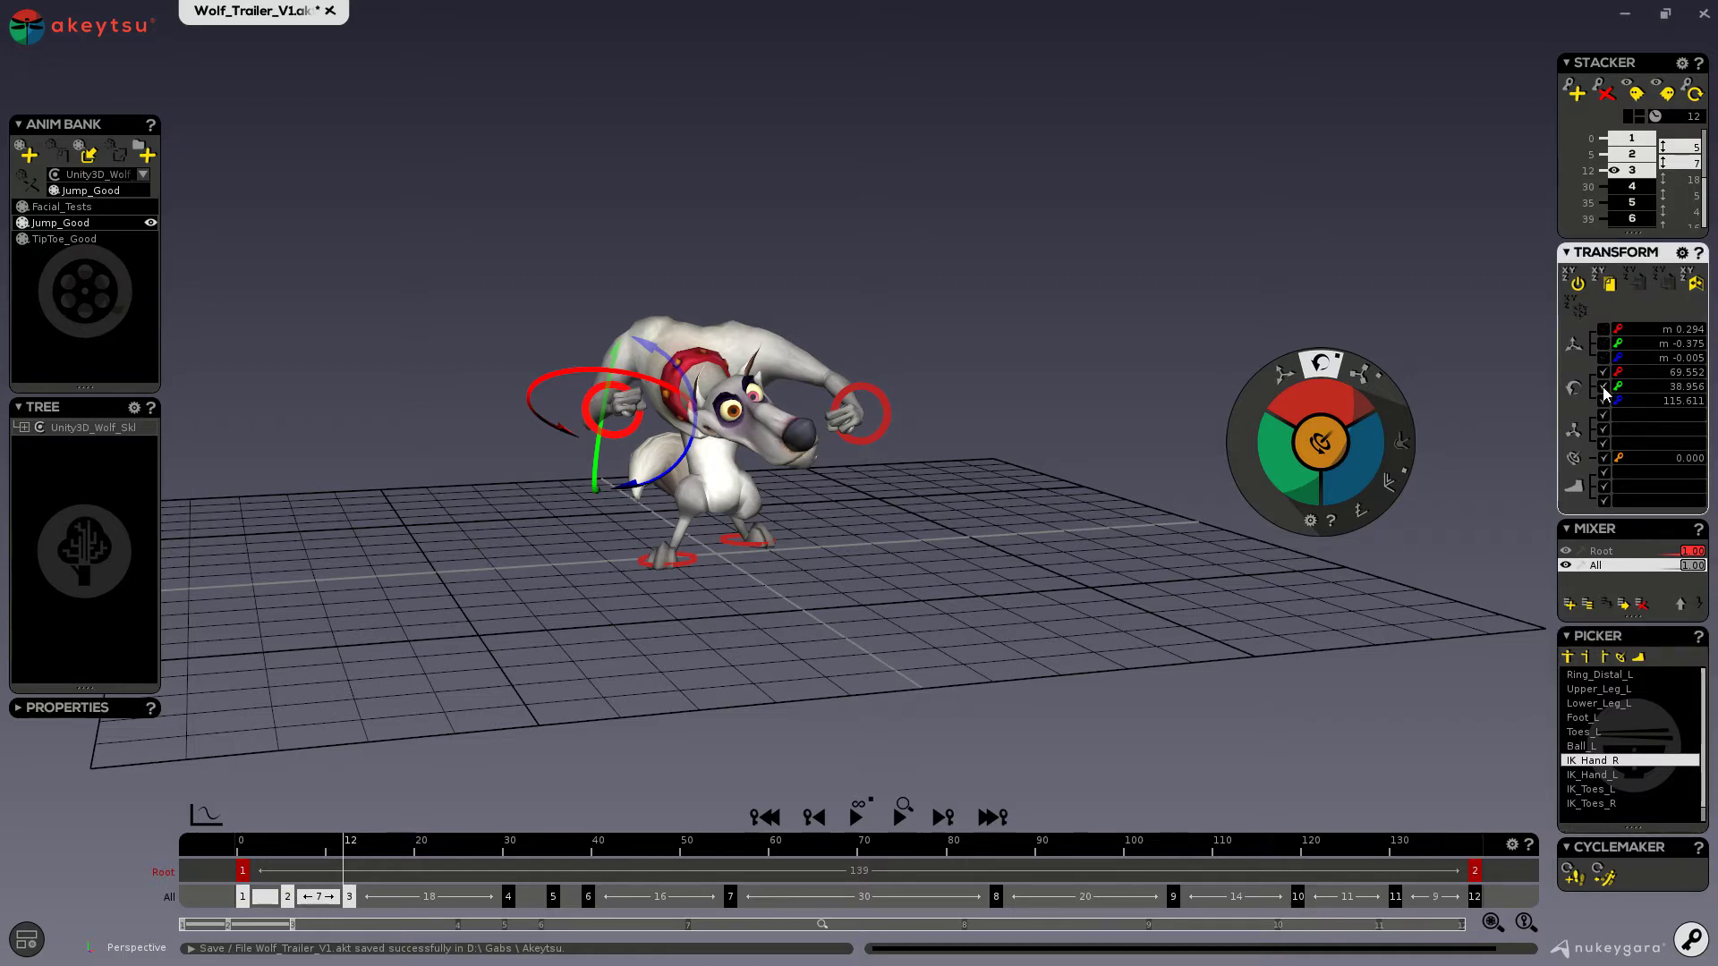
Toggle the right-hand IK control's move channels individually and as a group, ending with all of them selected.
left_click(1604, 330)
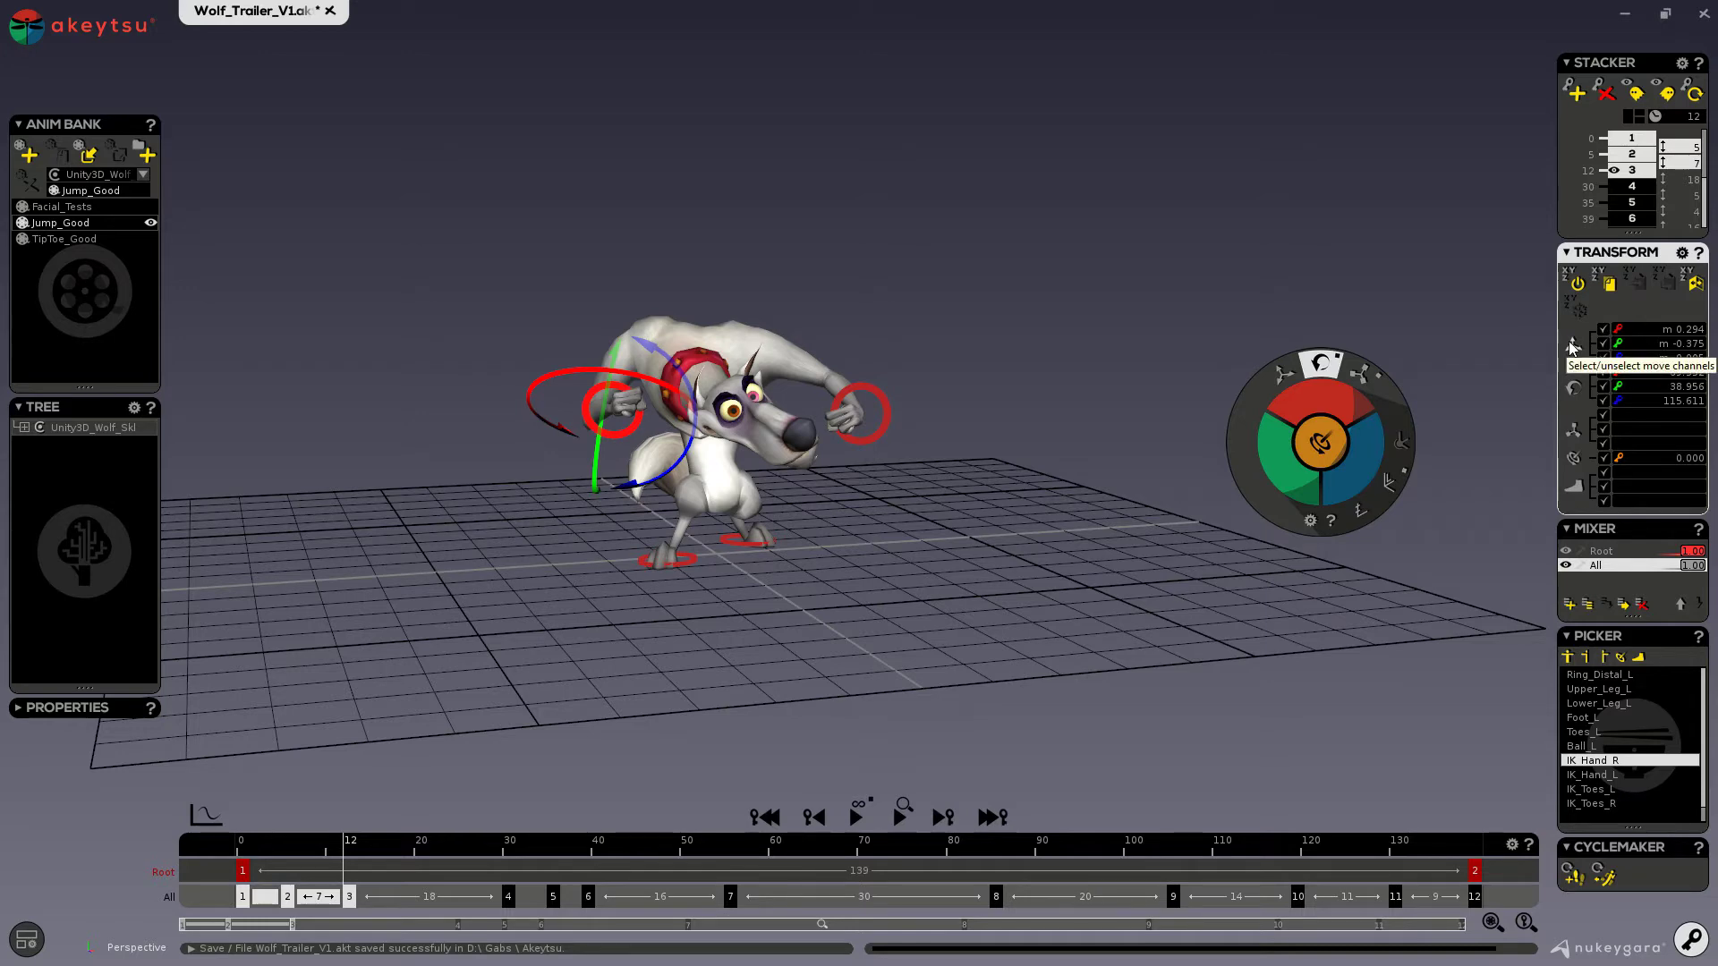
left_click(1570, 343)
left_click(1573, 347)
left_click(1573, 348)
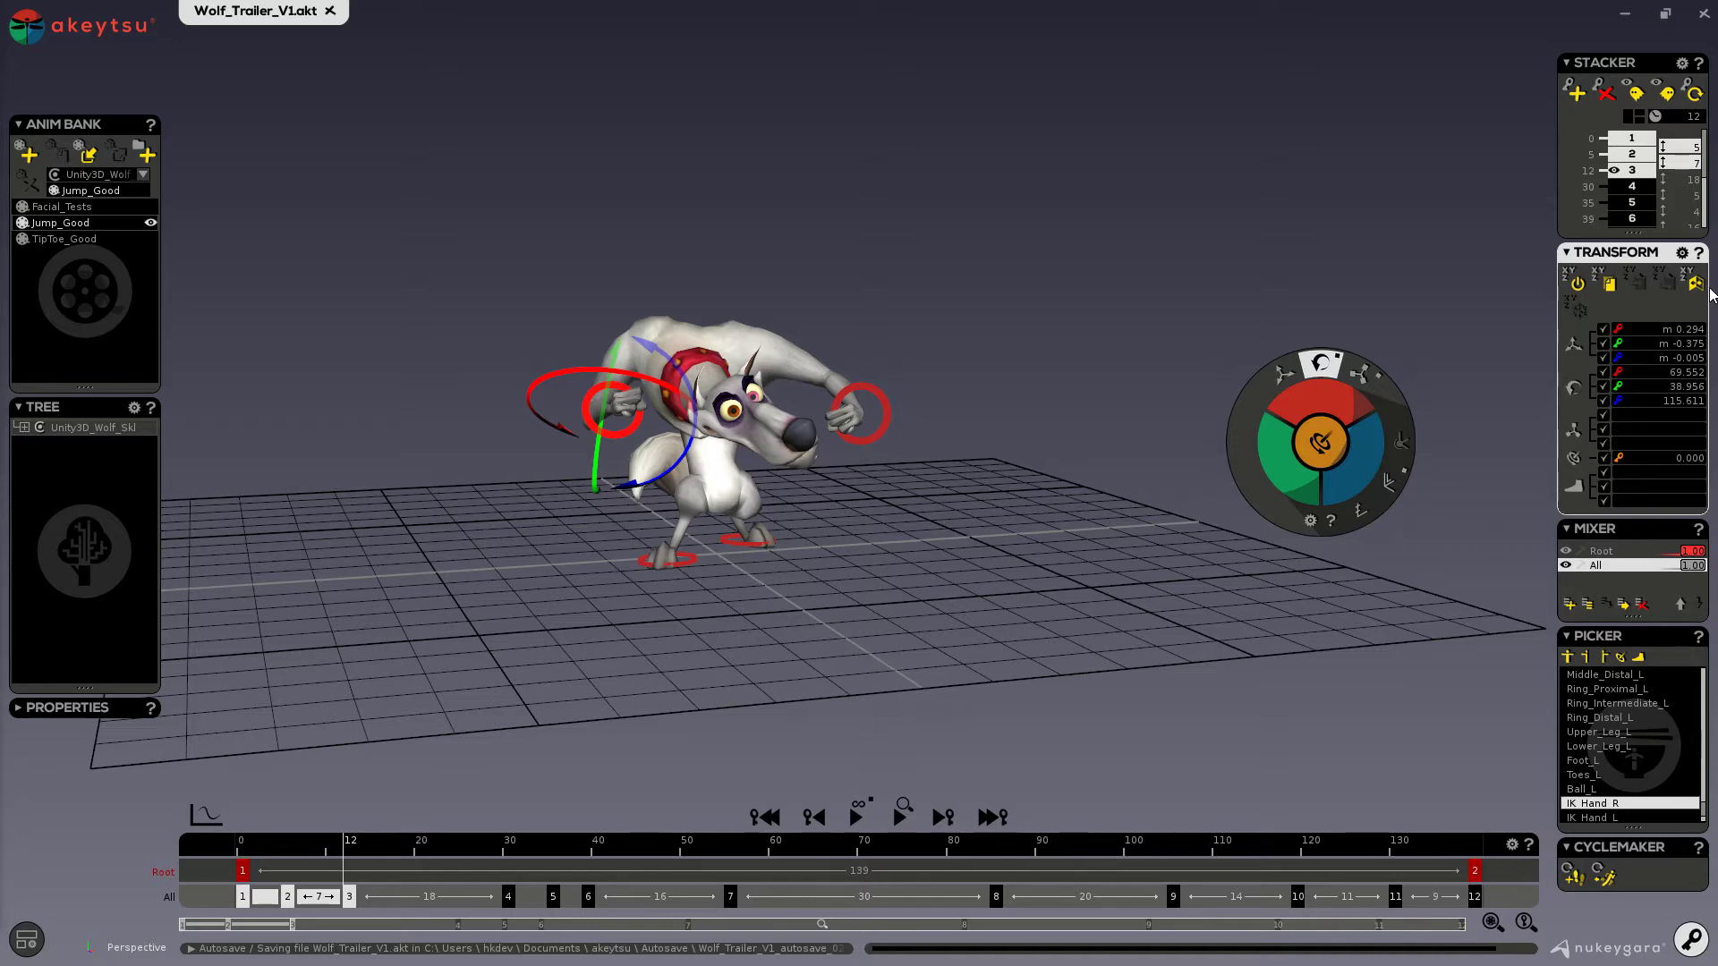
Display the wolf's skeleton over its mesh.
middle_click_drag(453, 510, 544, 549)
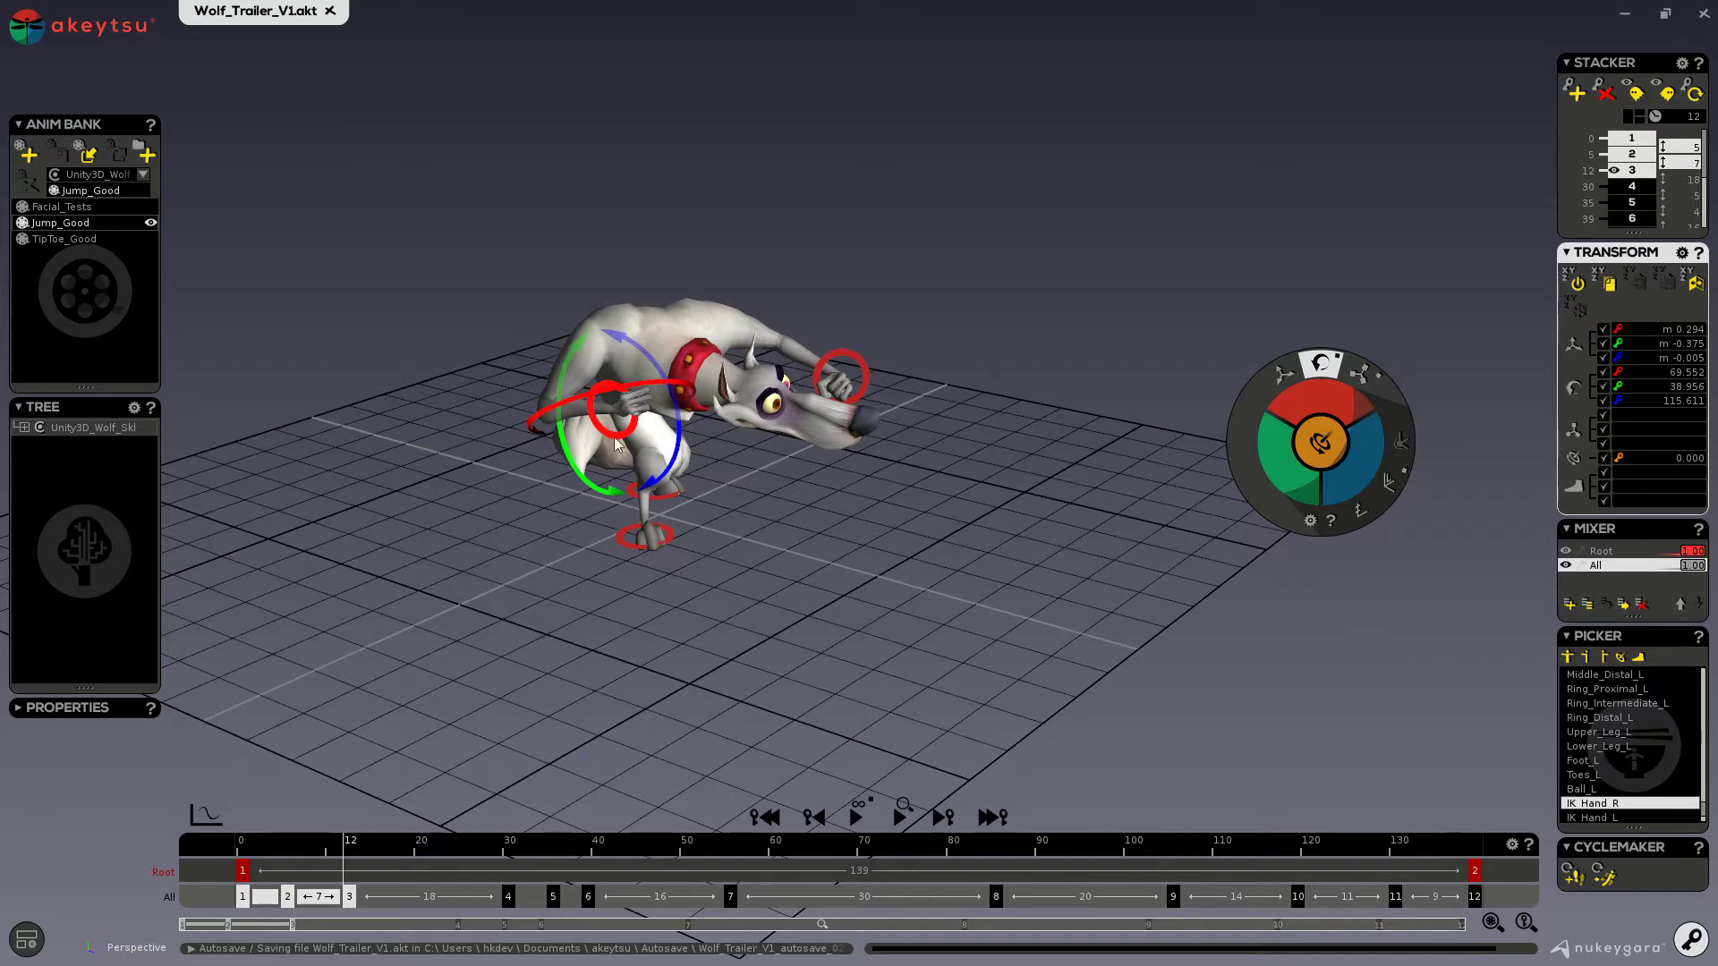
scroll(341, 539, "up", 4)
mouse_move(341, 539)
middle_mouse_down()
mouse_move(286, 556)
mouse_move(366, 552)
middle_mouse_up()
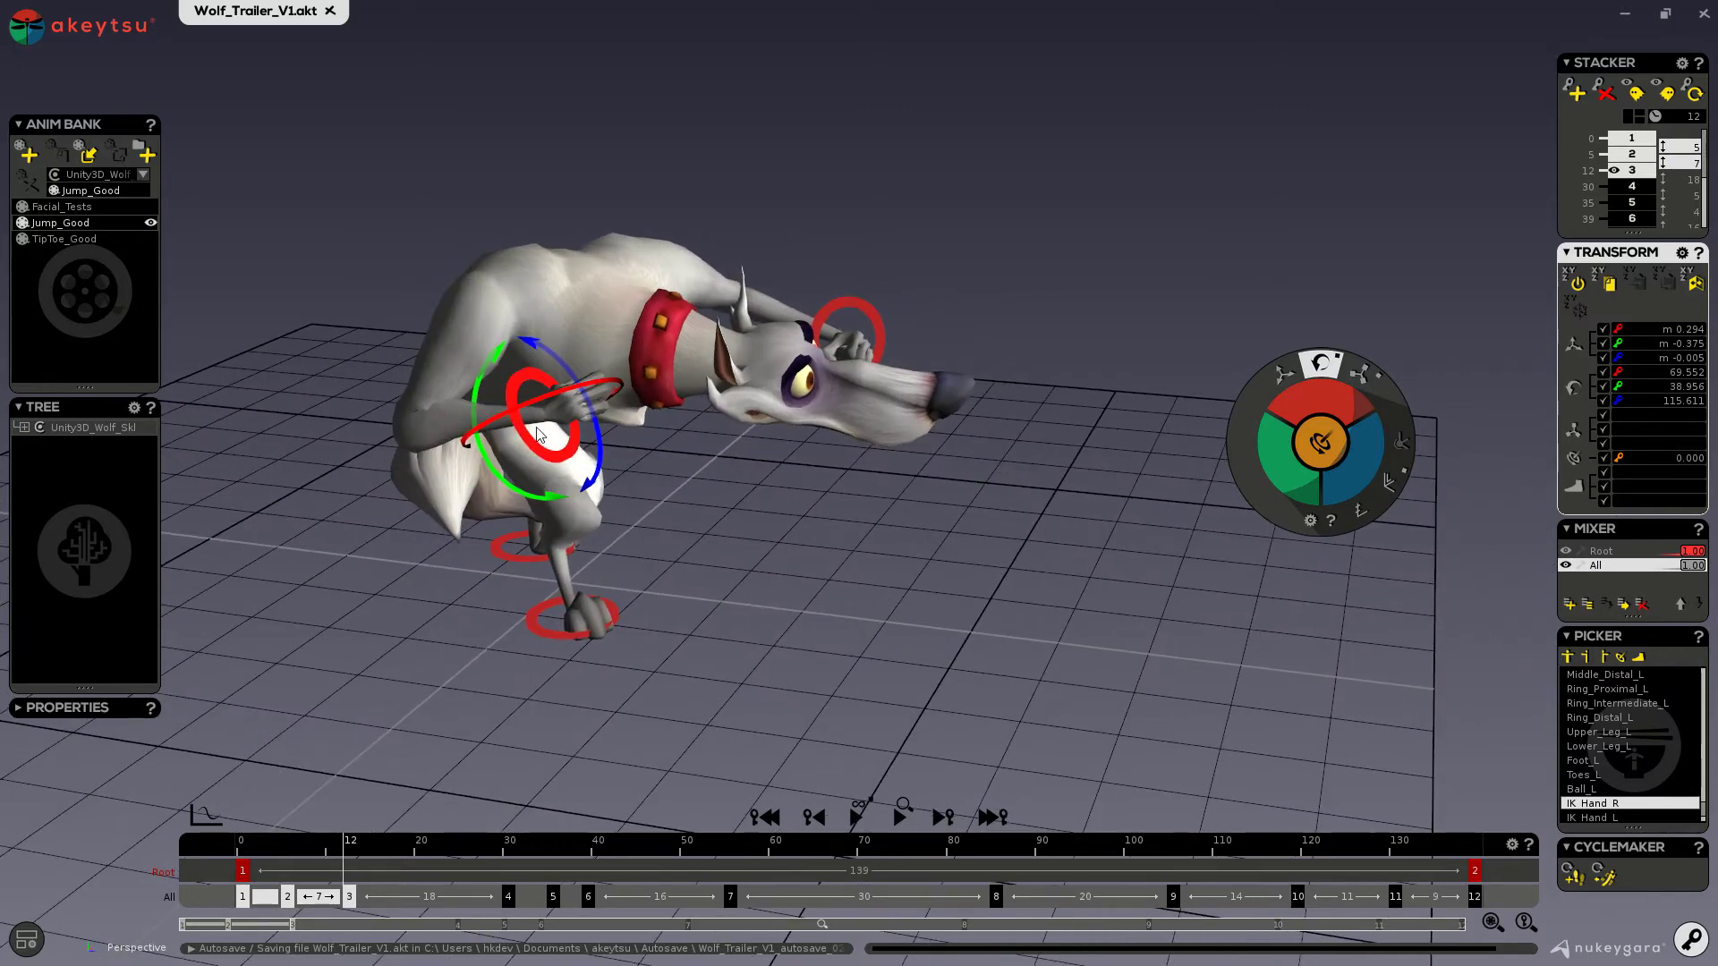
middle_click_drag(359, 535, 405, 535)
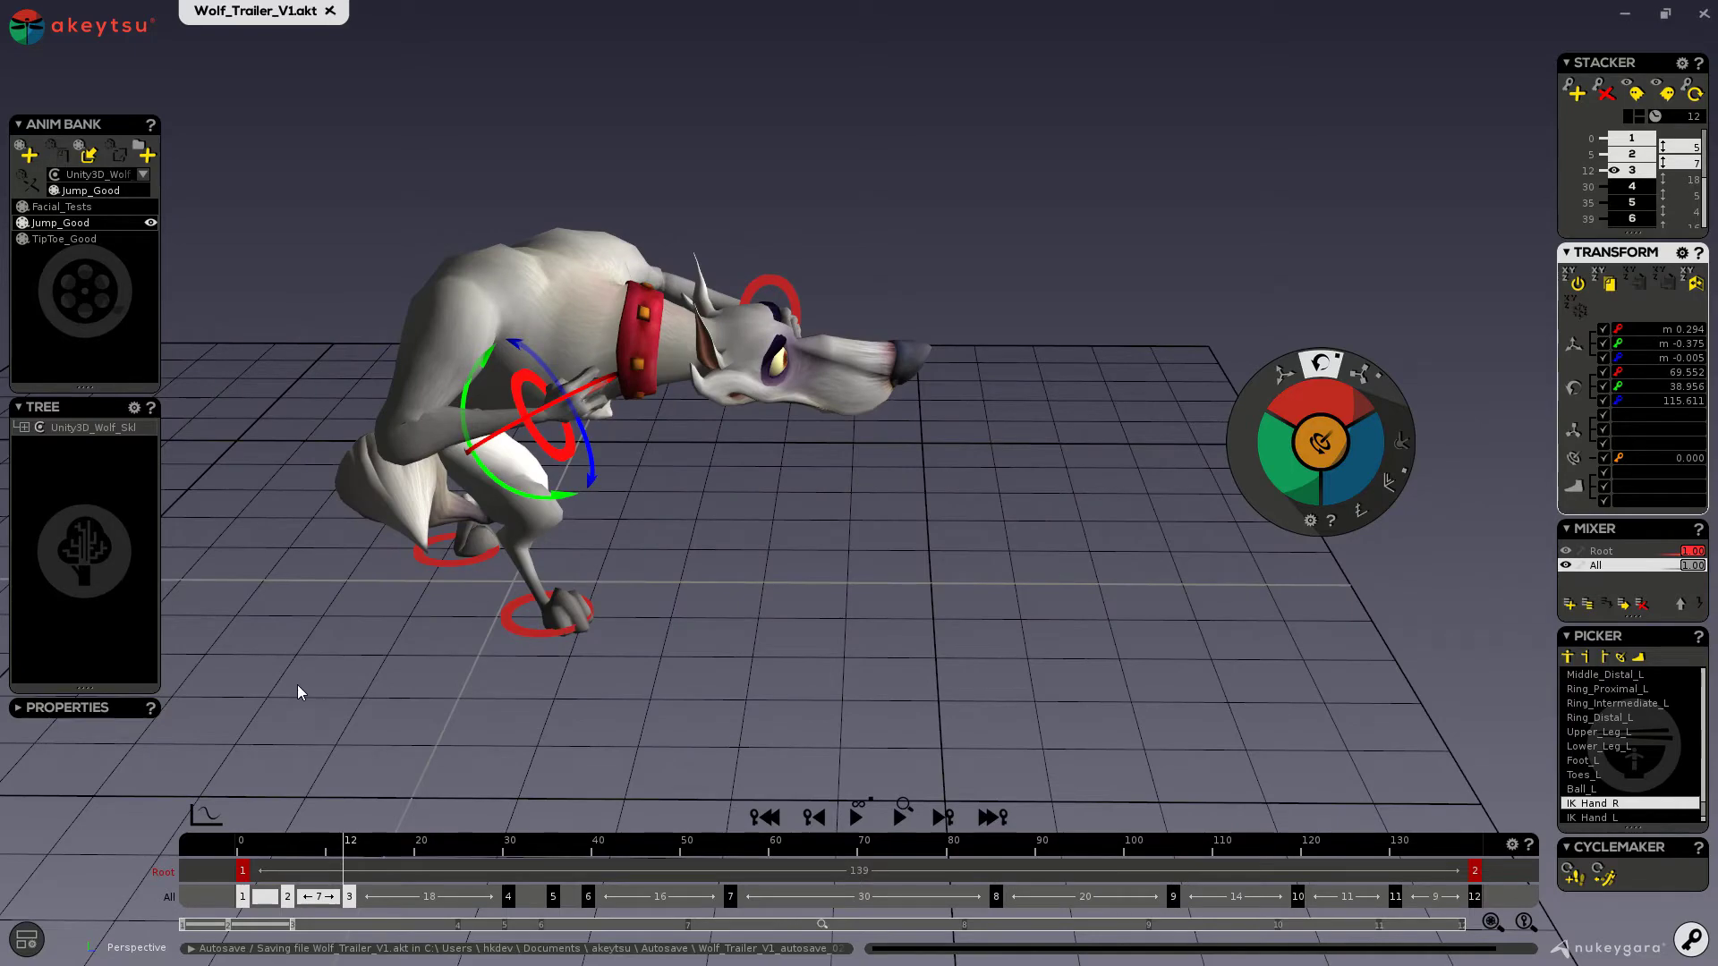
key("F2")
middle_click_drag(859, 569, 685, 591)
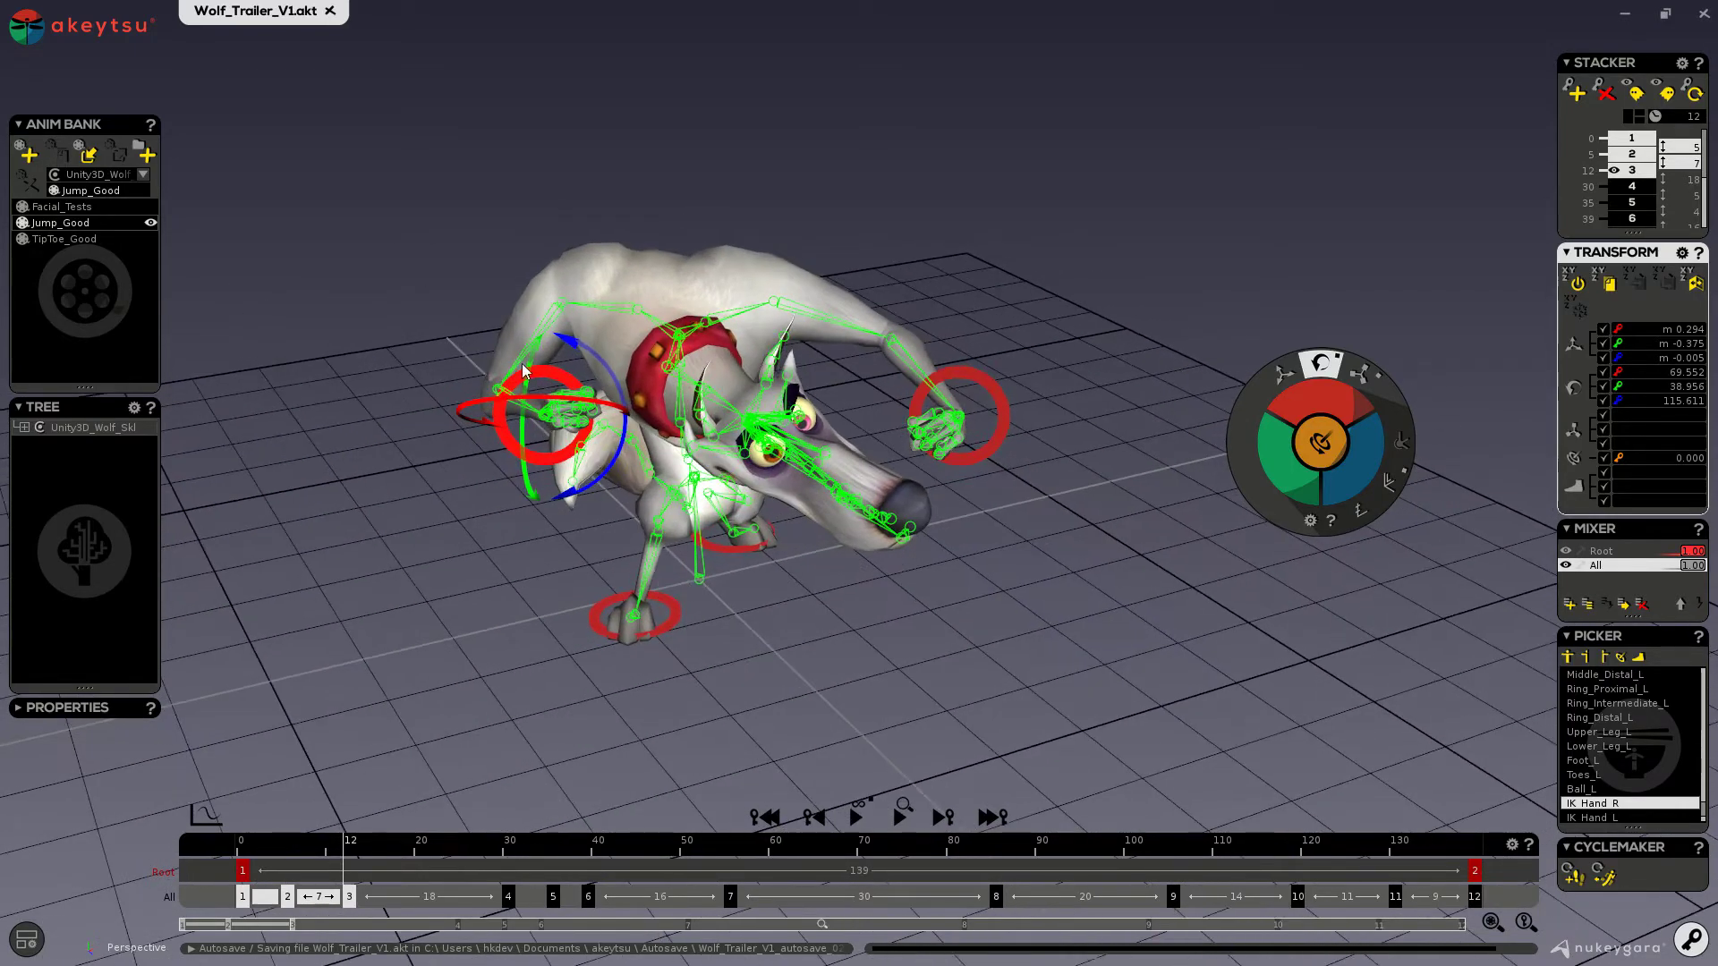
Examine the right arm's channels by selecting the shoulder, lower arm and hand bones one after another.
left_click(562, 309)
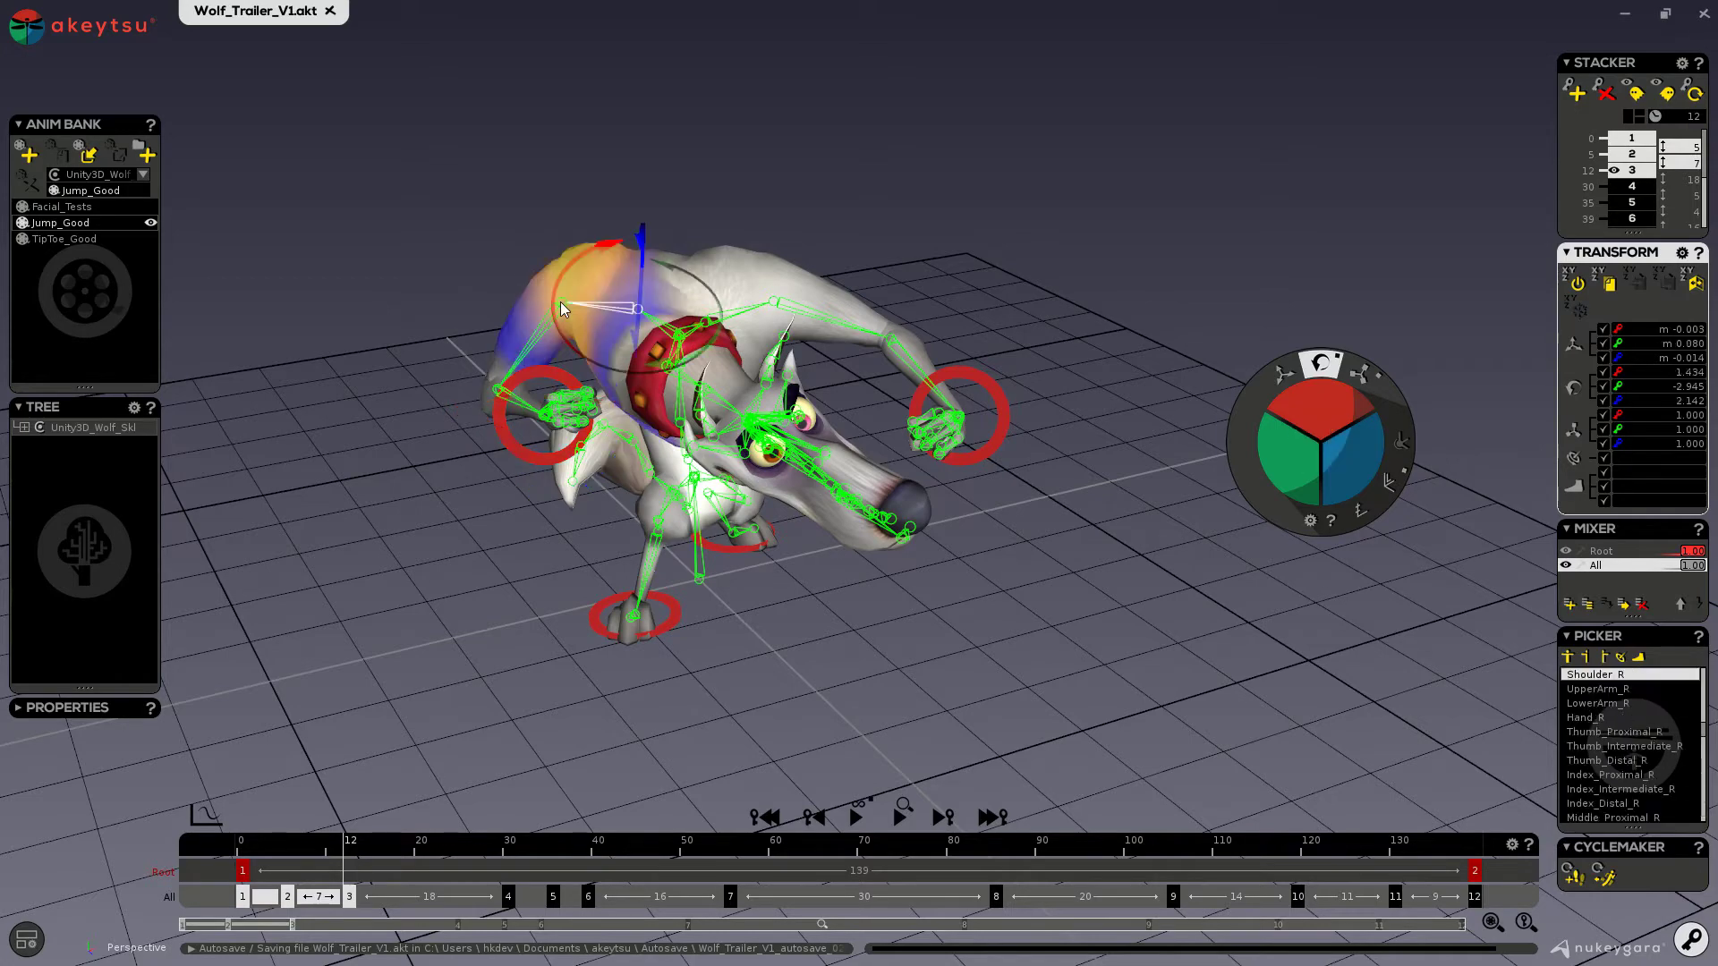
left_click(498, 398)
middle_click_drag(517, 414, 567, 474)
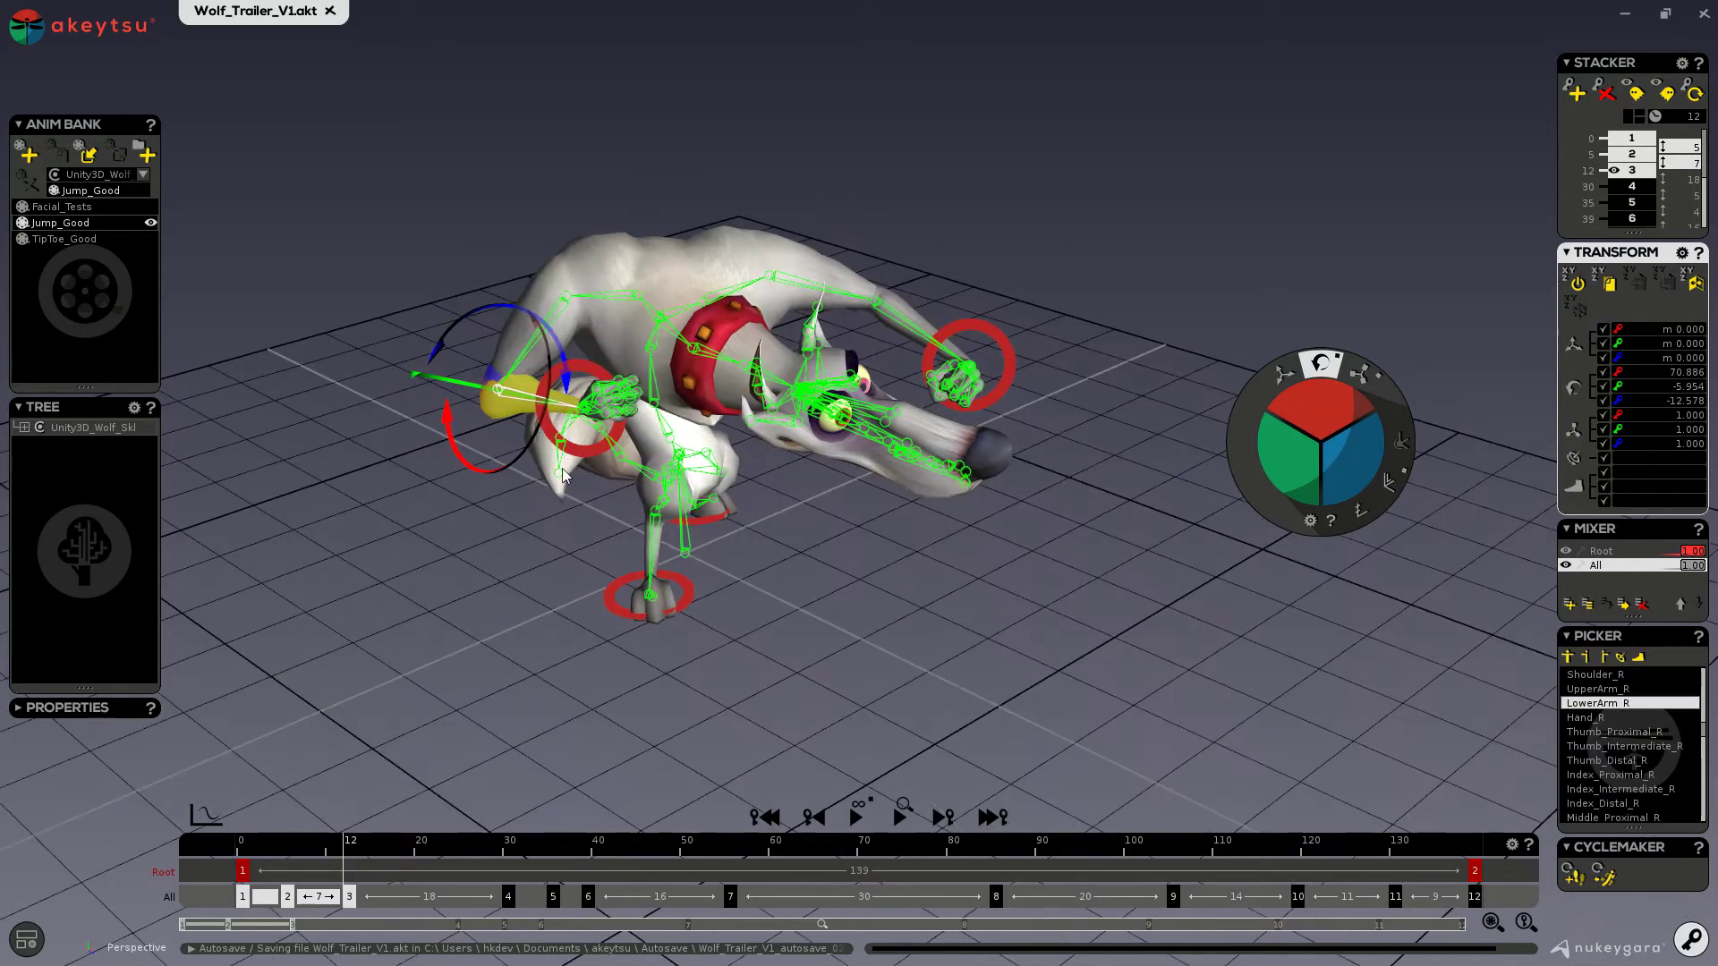
left_click(582, 413)
middle_click_drag(537, 559, 449, 502)
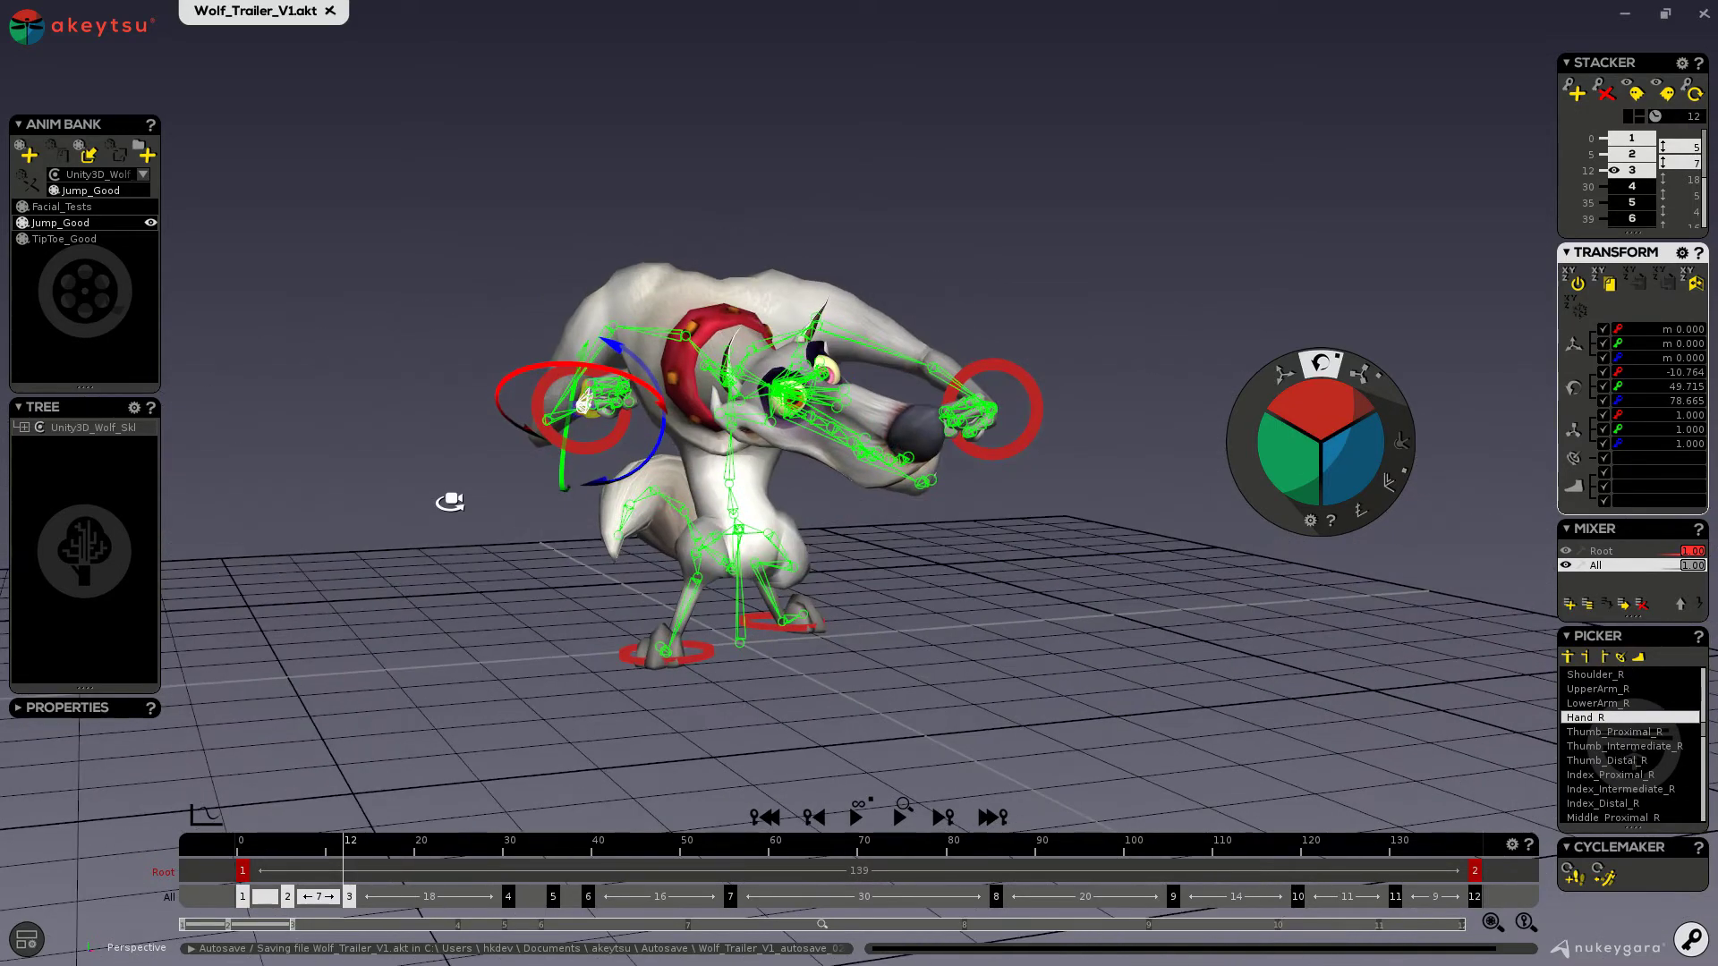
middle_click_drag(518, 398, 486, 535)
Try resetting the right upper arm's selected channels to their reference-pose values, and undo the reset.
left_click(537, 361)
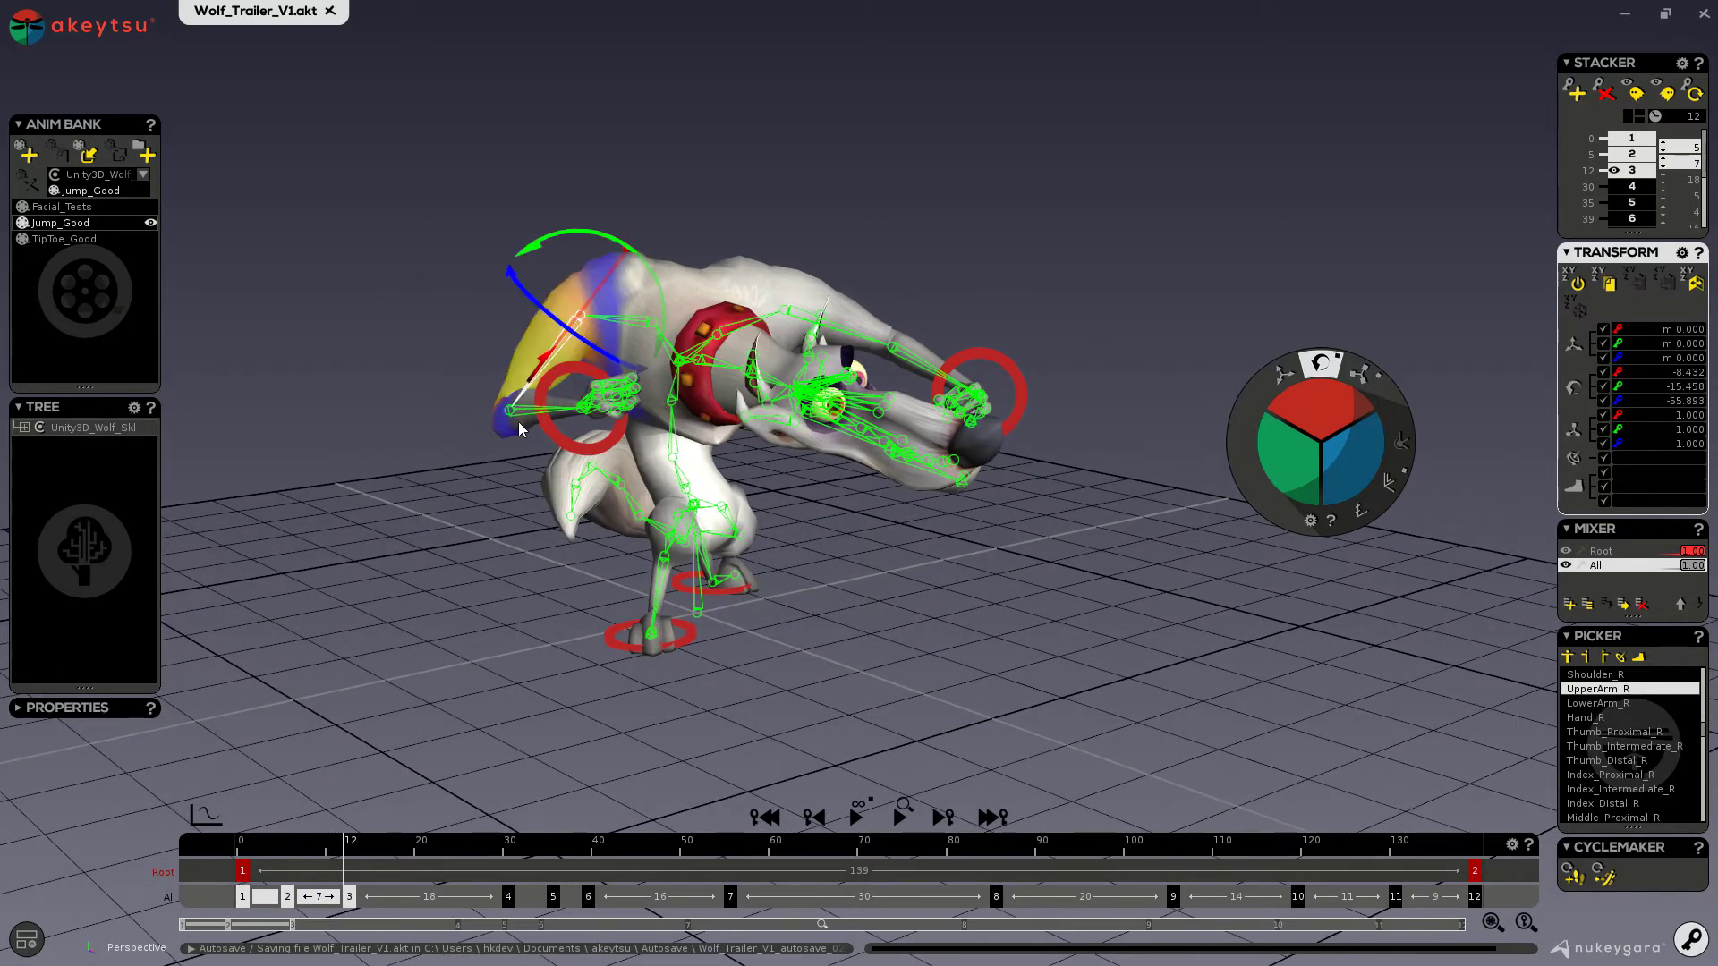
middle_click_drag(522, 429, 419, 498)
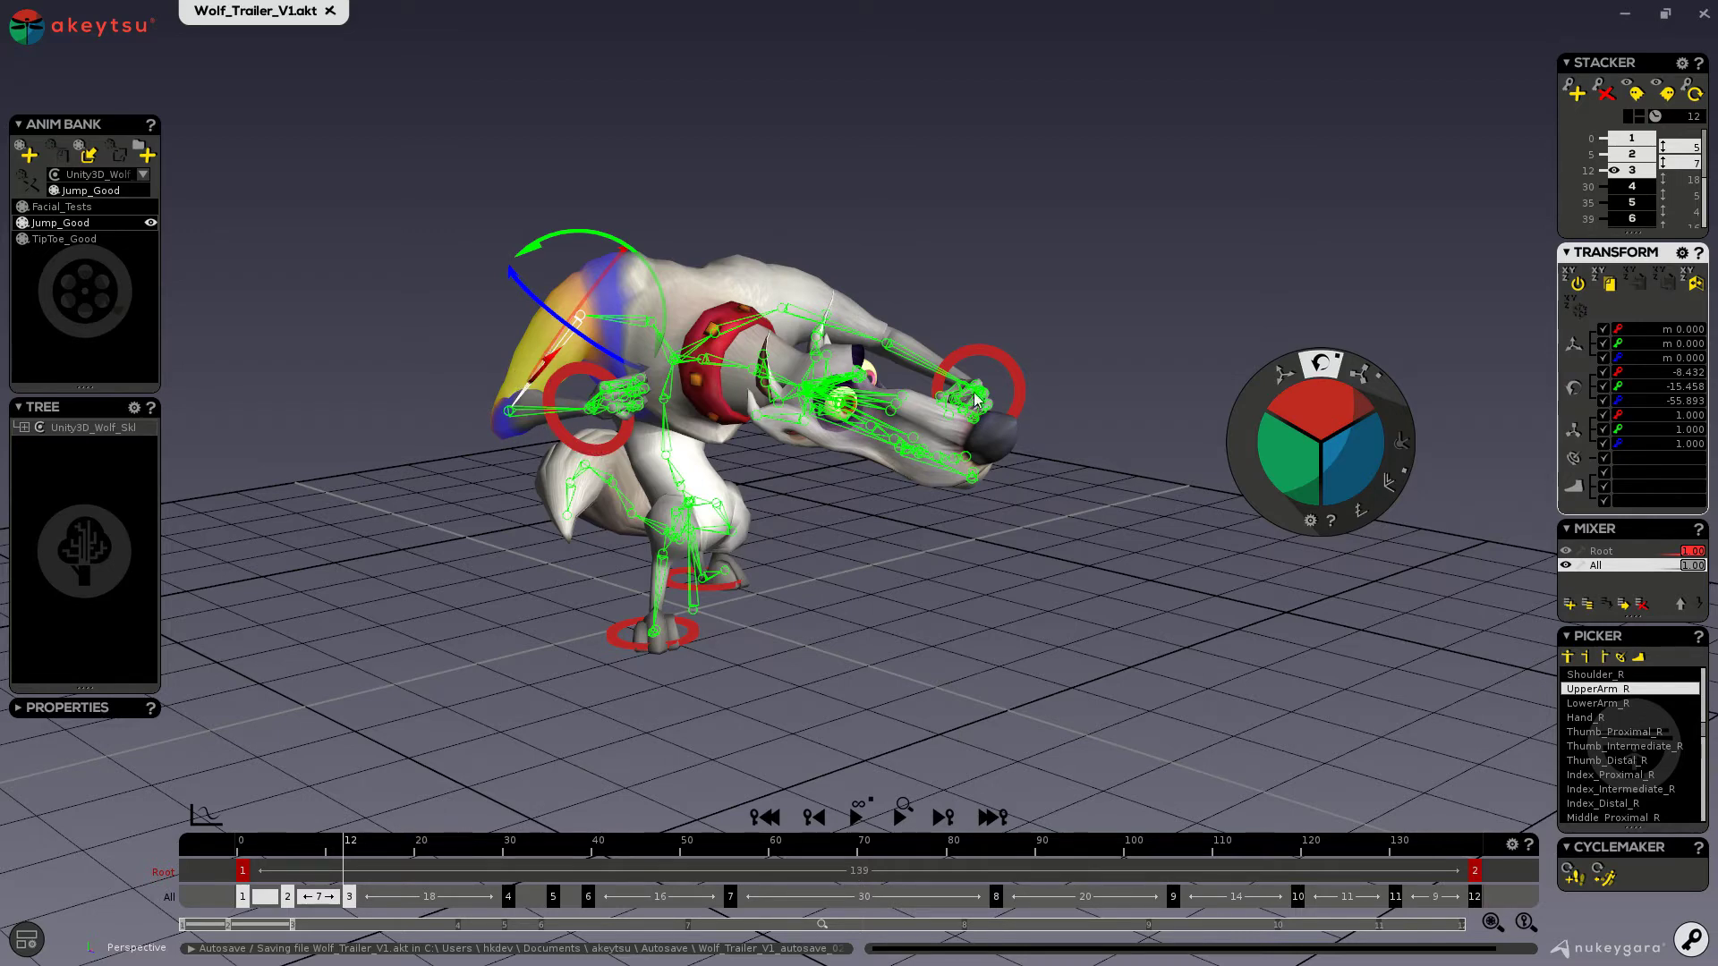
left_click(1577, 285)
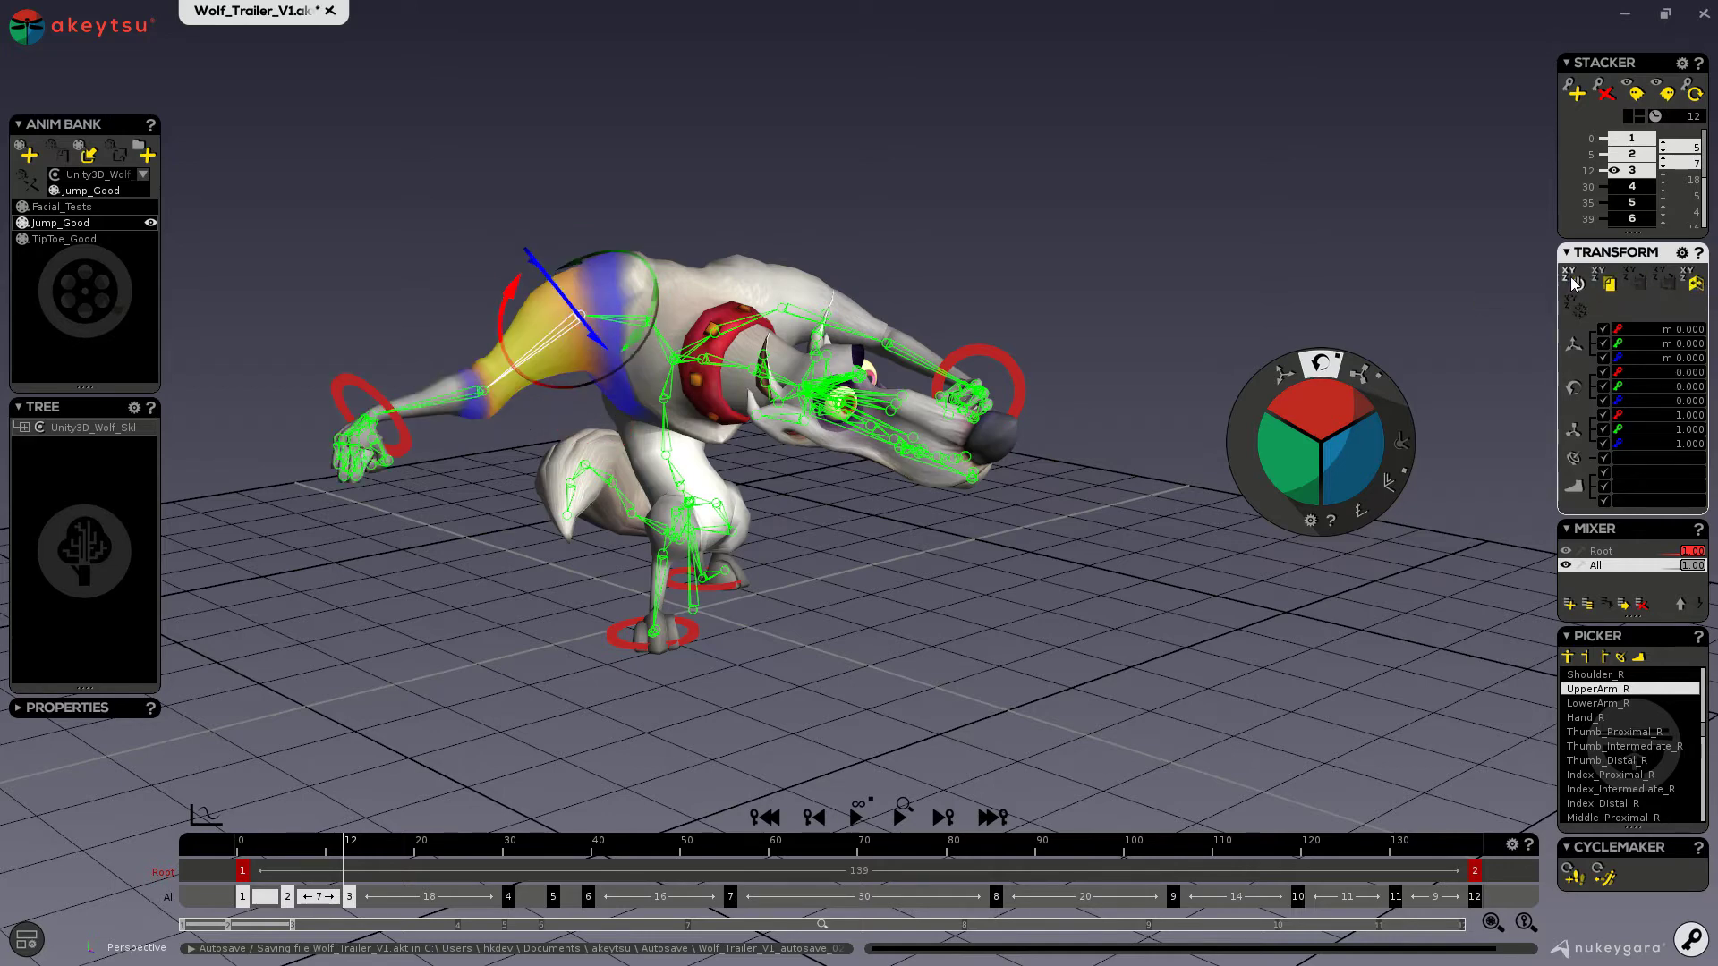
left_click_drag(546, 483, 473, 458, "alt")
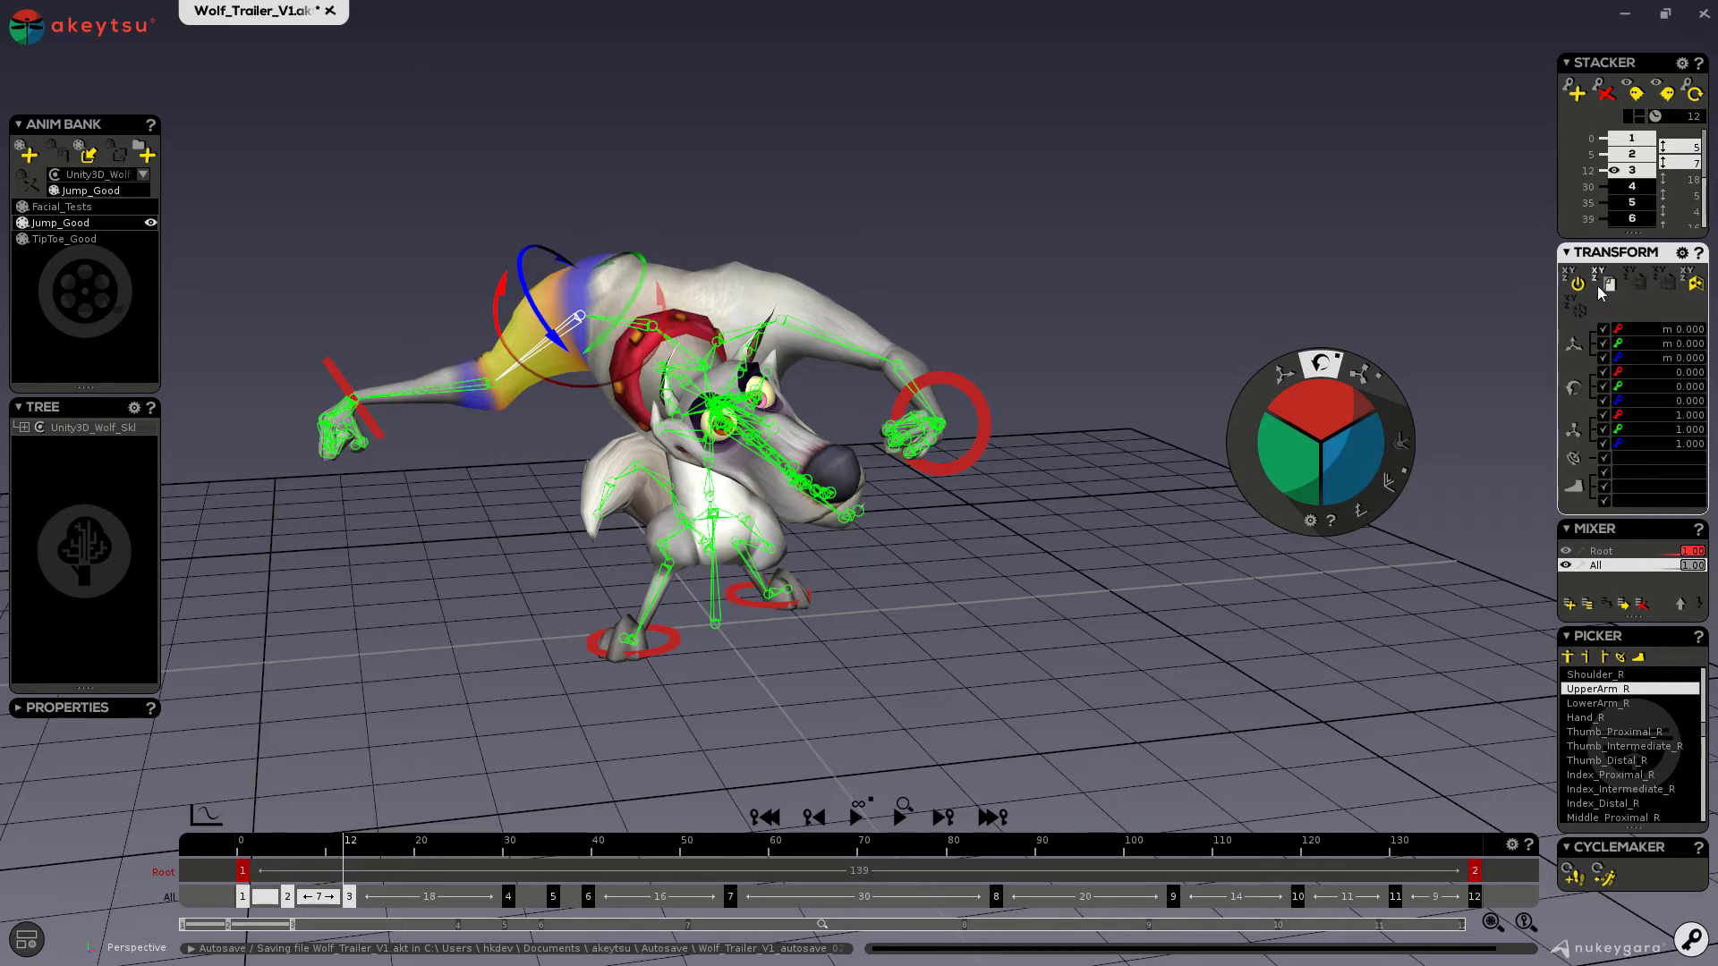
left_click(1694, 287)
left_click(1610, 285)
key("ctrl+z")
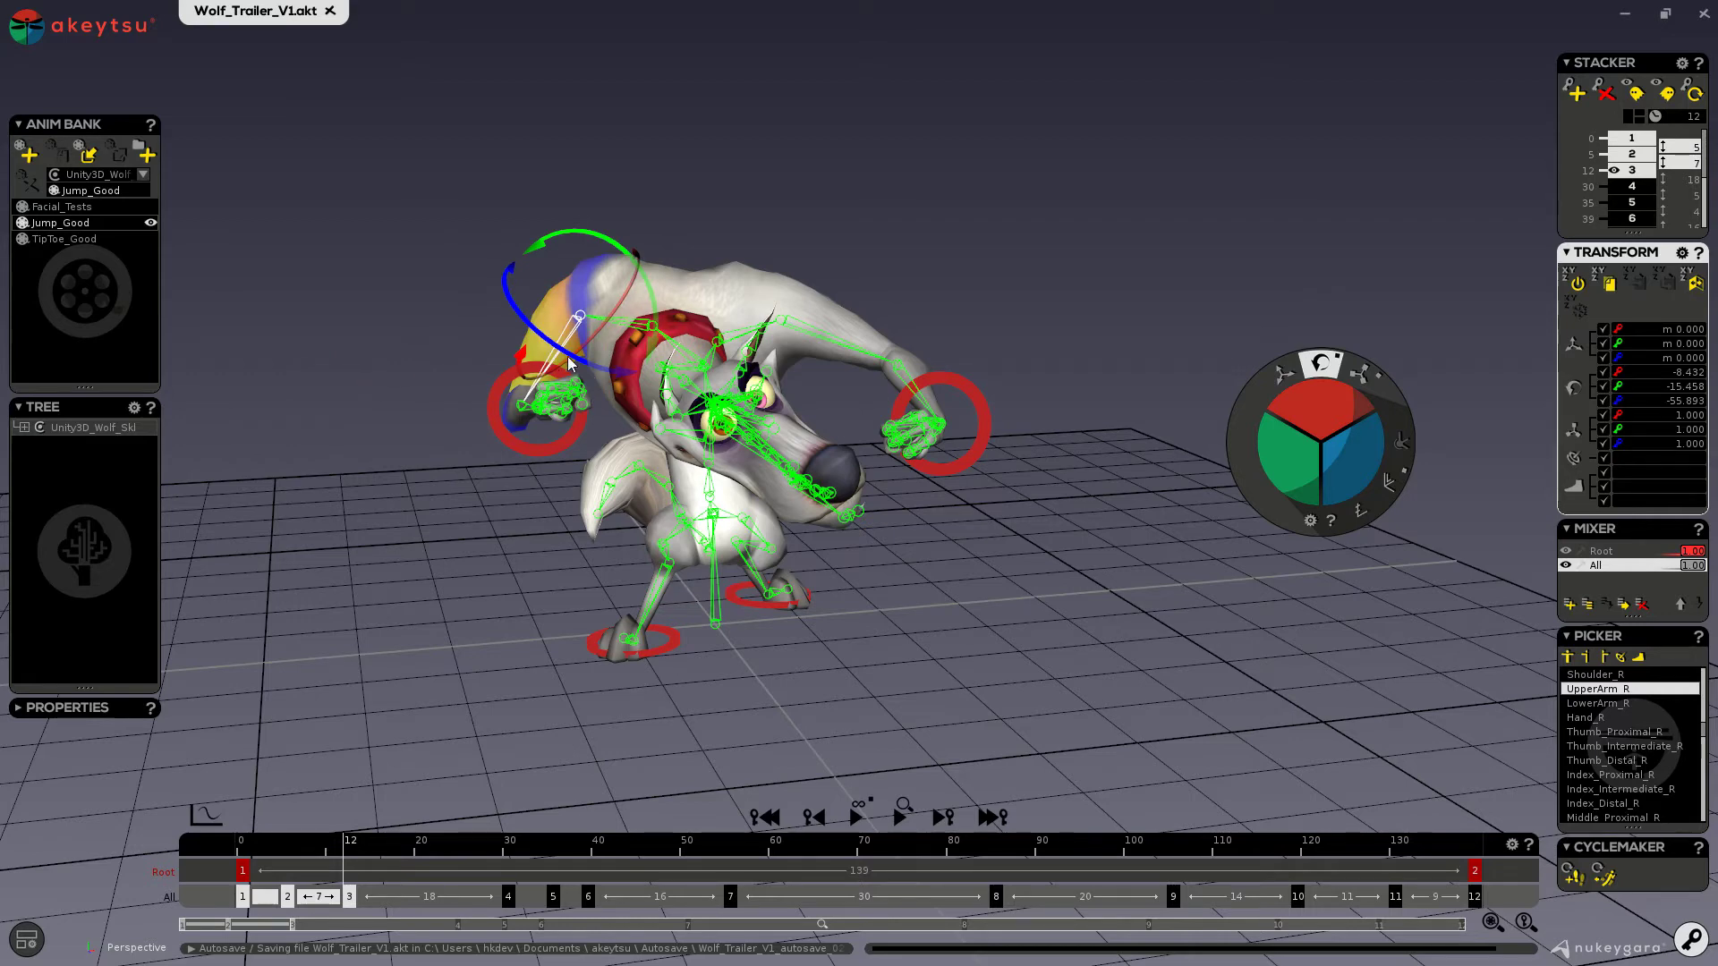
Select the right-hand IK control and copy its channel values from key 3 at frame 12.
left_click(523, 447)
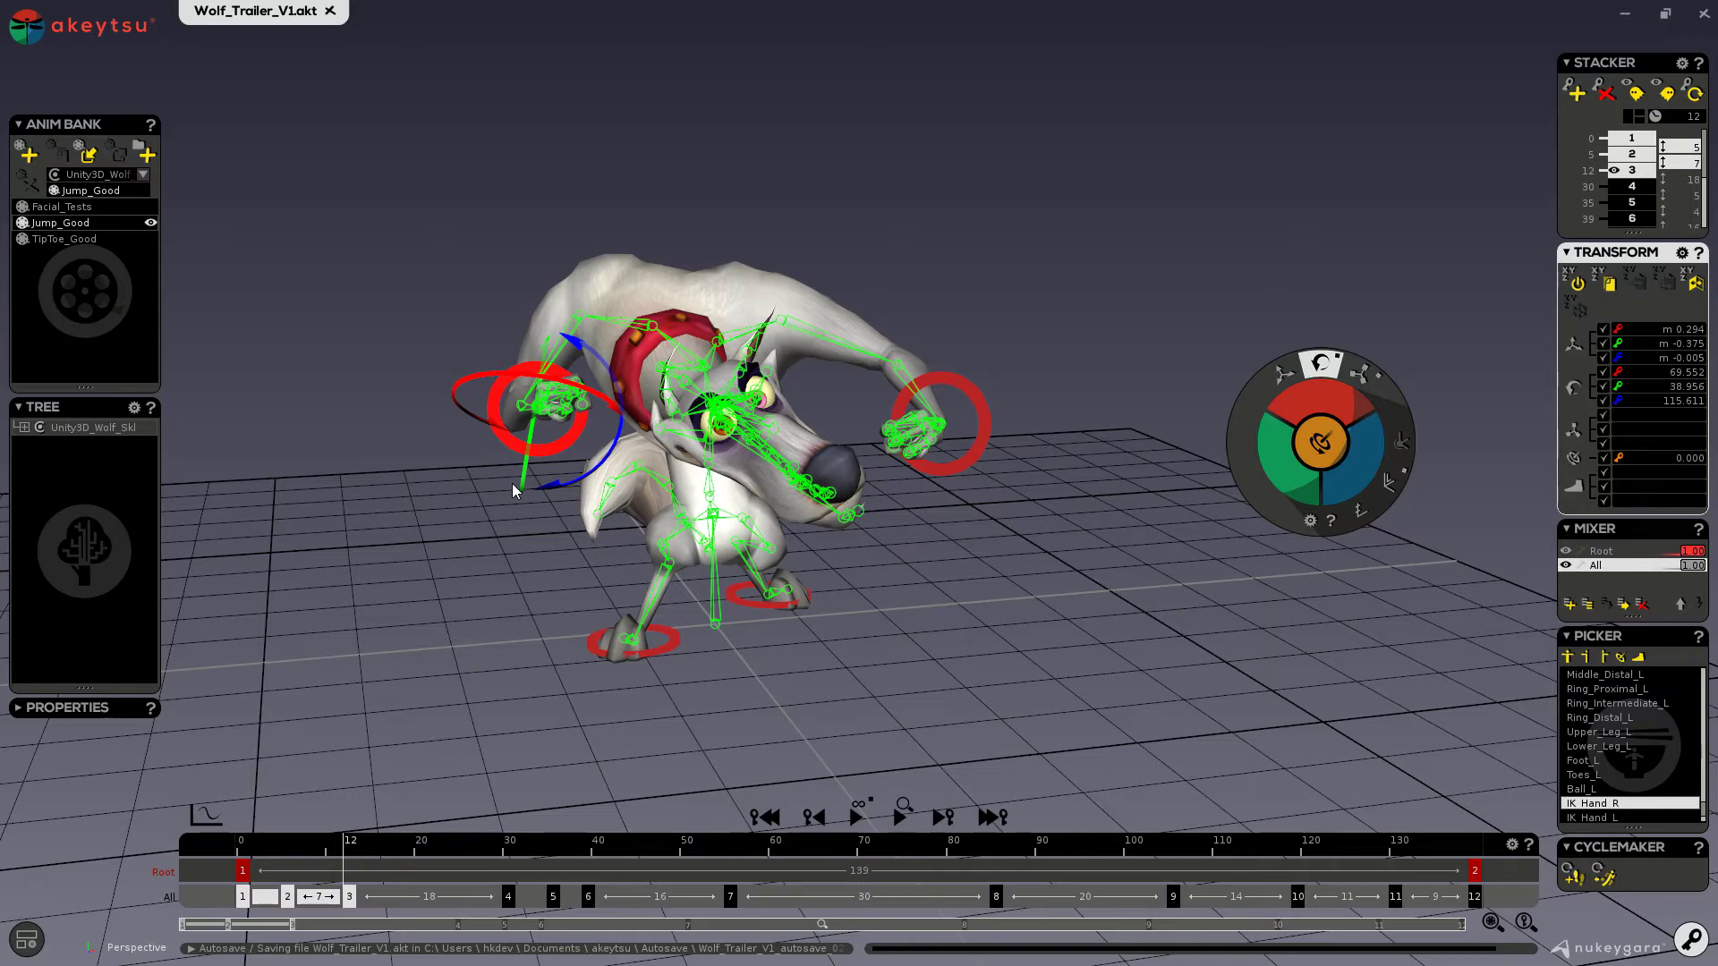
middle_click_drag(427, 598, 453, 664)
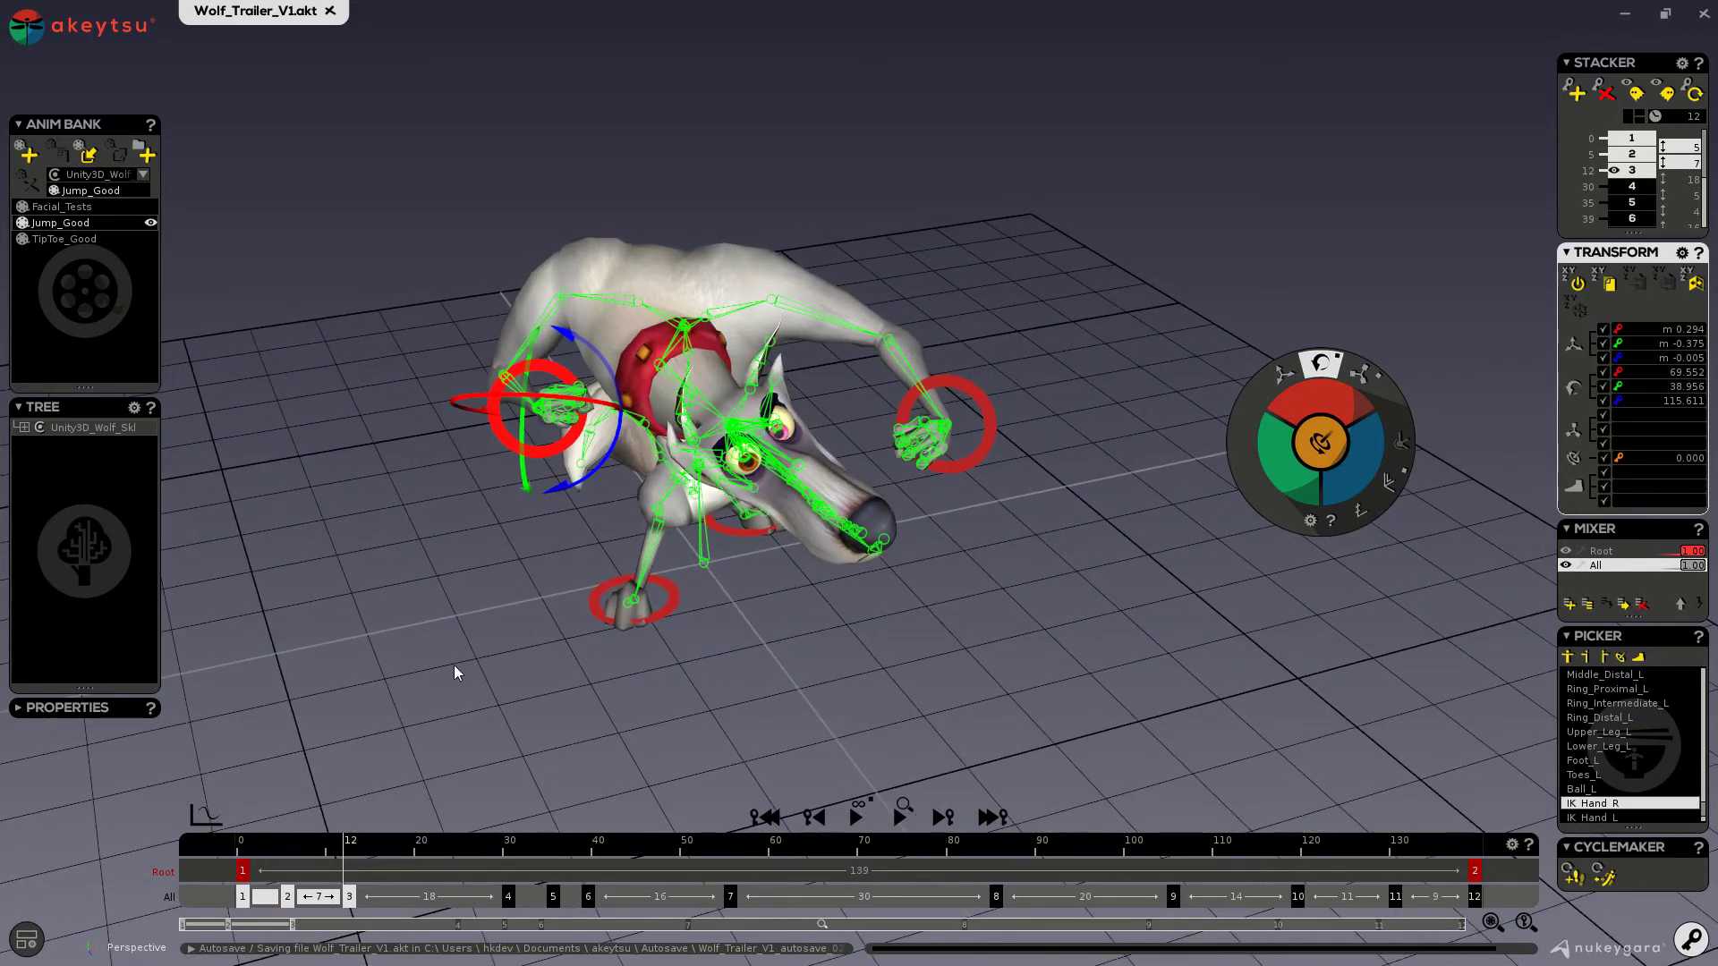
left_click(350, 897)
left_click_drag(352, 857, 349, 894)
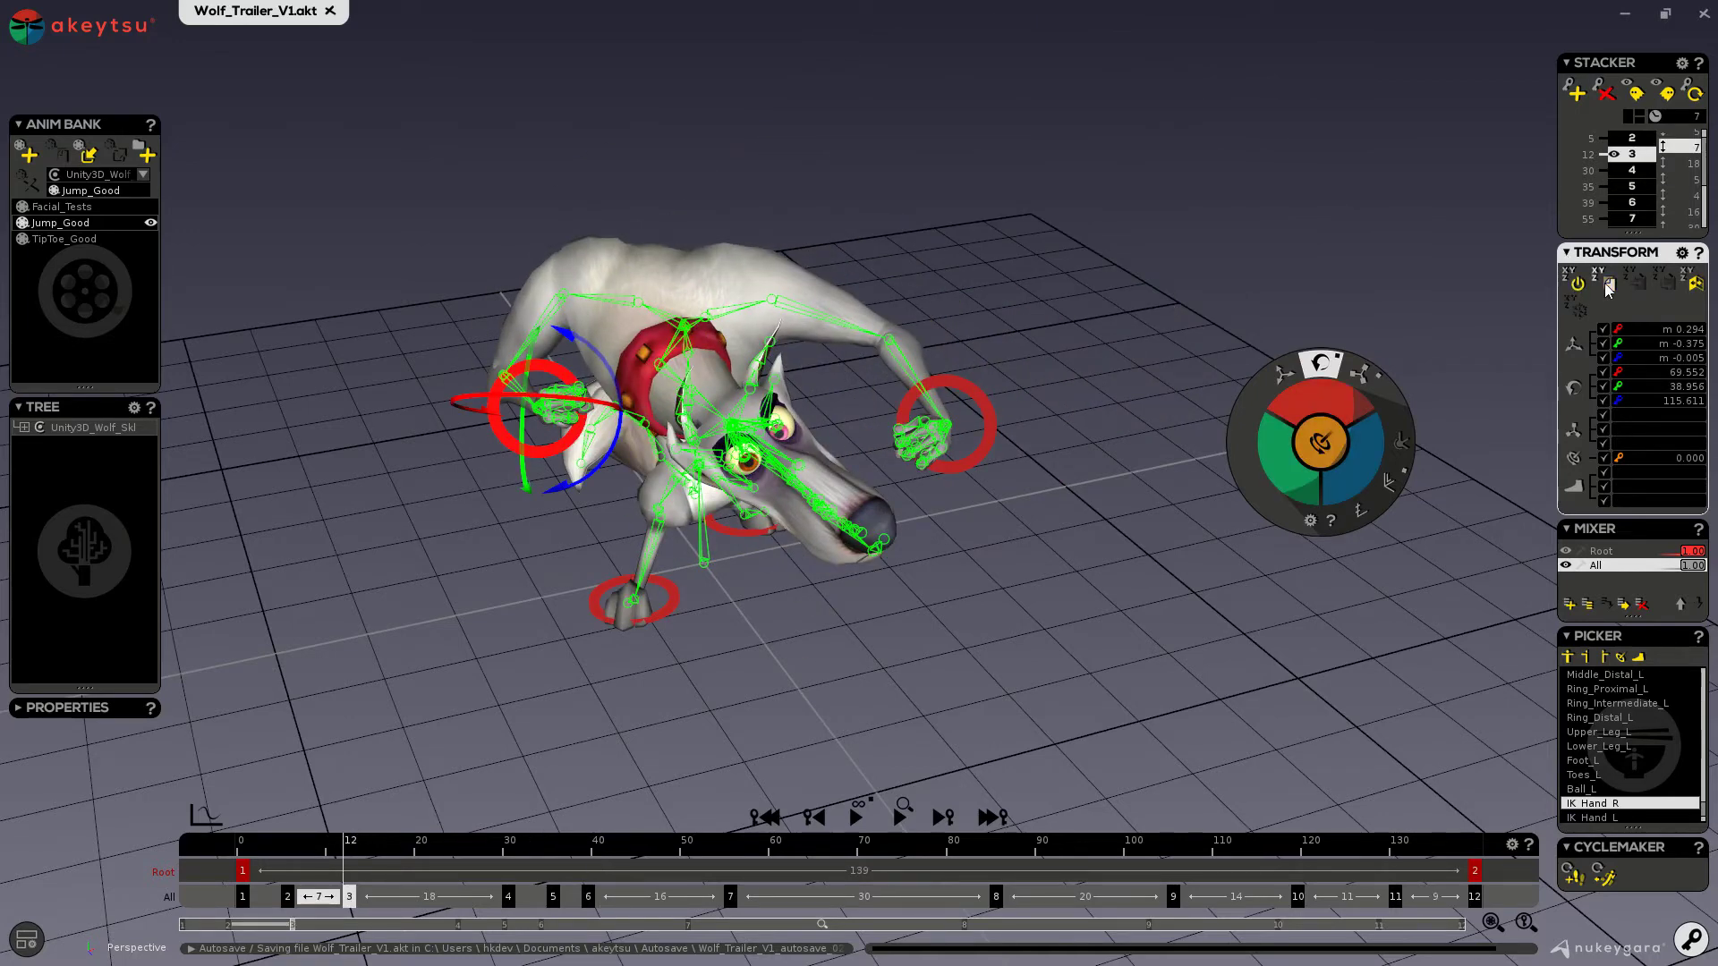
Try pasting the copied channel values onto the right-hand IK control at key 6, frame 39, and undo the paste.
left_click(588, 896)
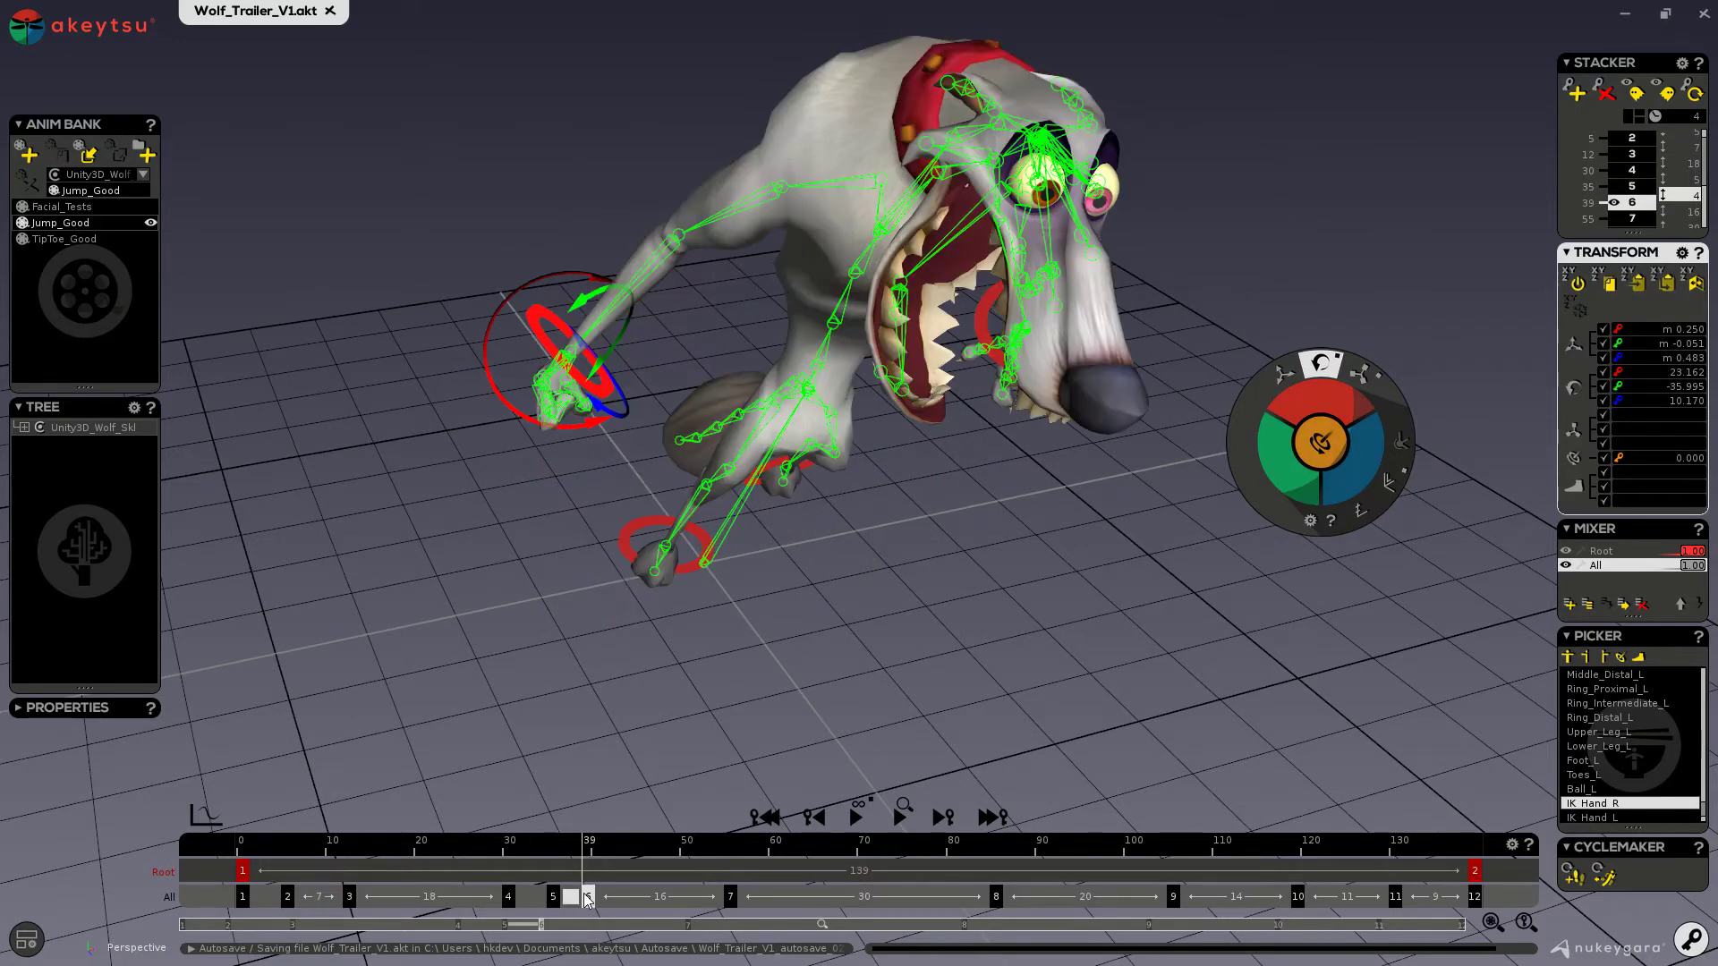
left_click(1642, 288)
middle_click_drag(263, 586, 726, 557)
right_click_drag(725, 557, 506, 605)
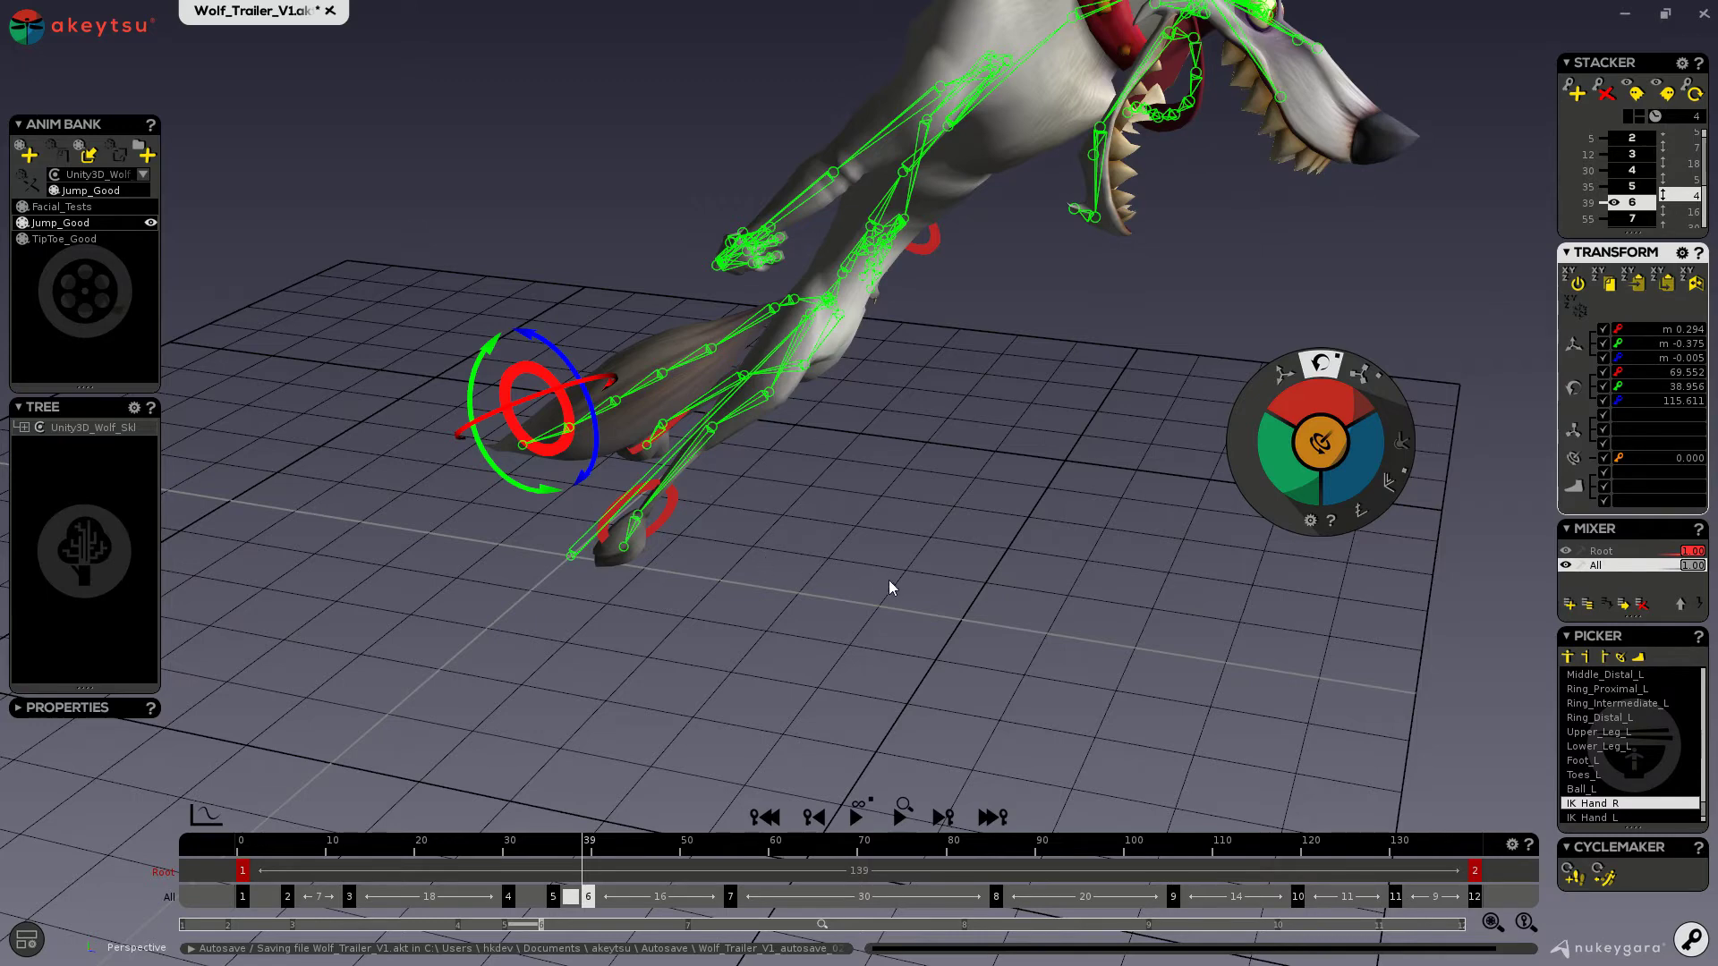
key("ctrl+z")
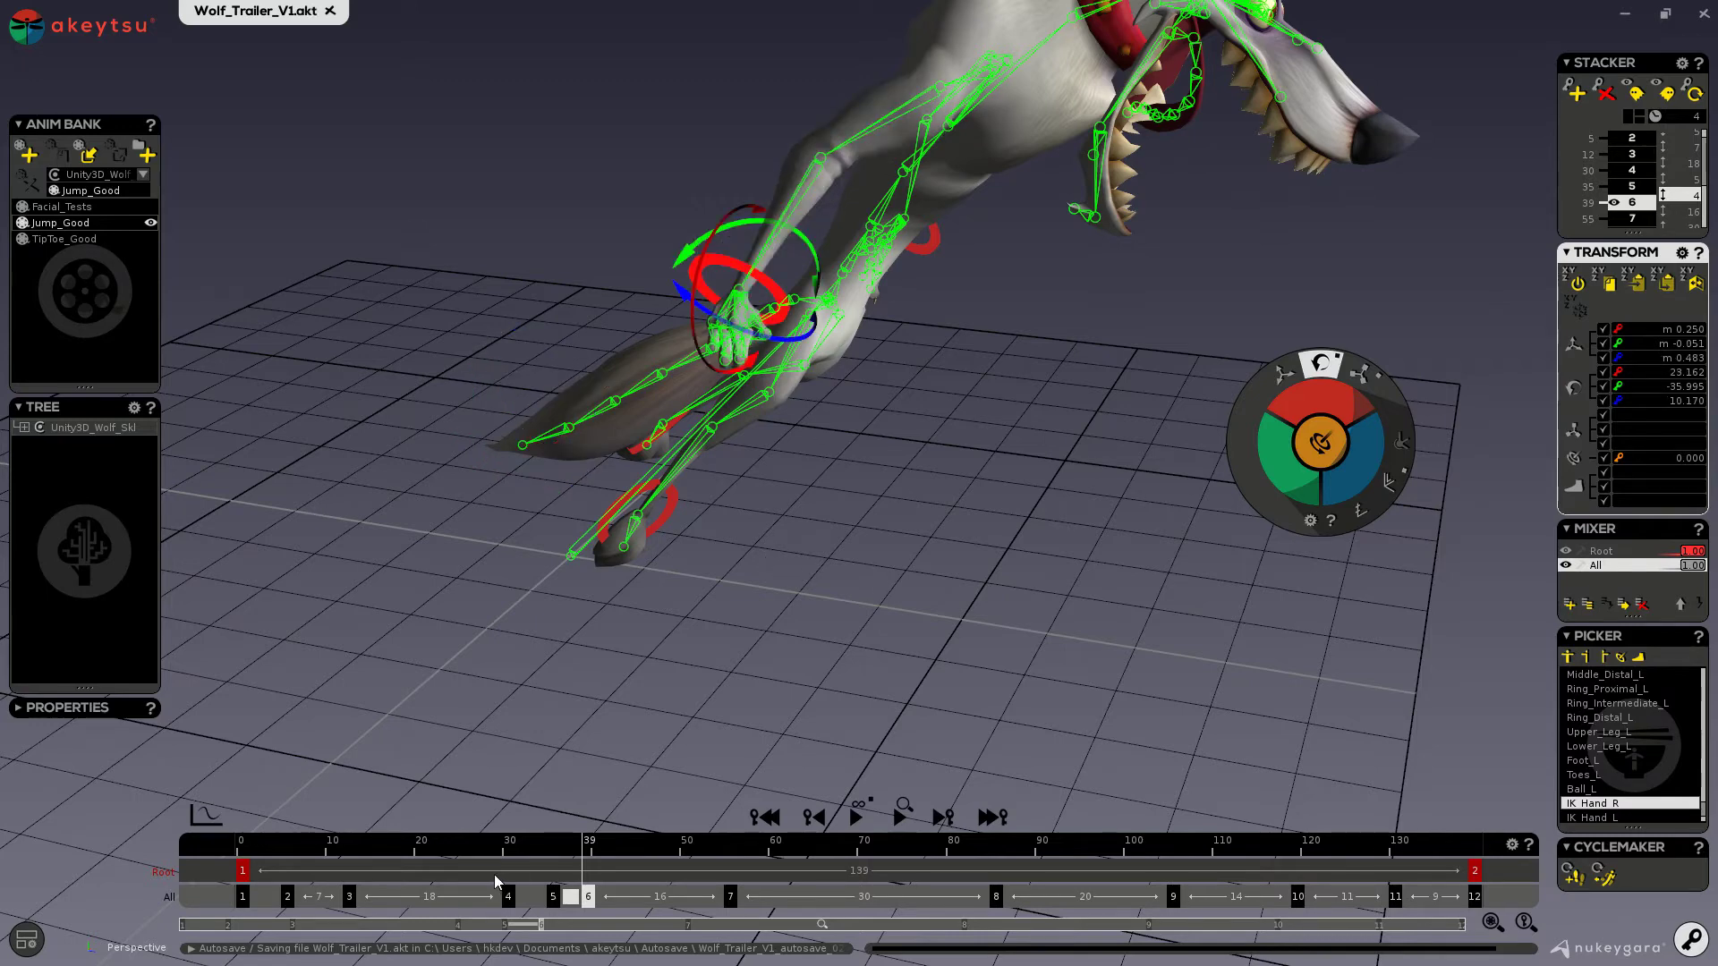
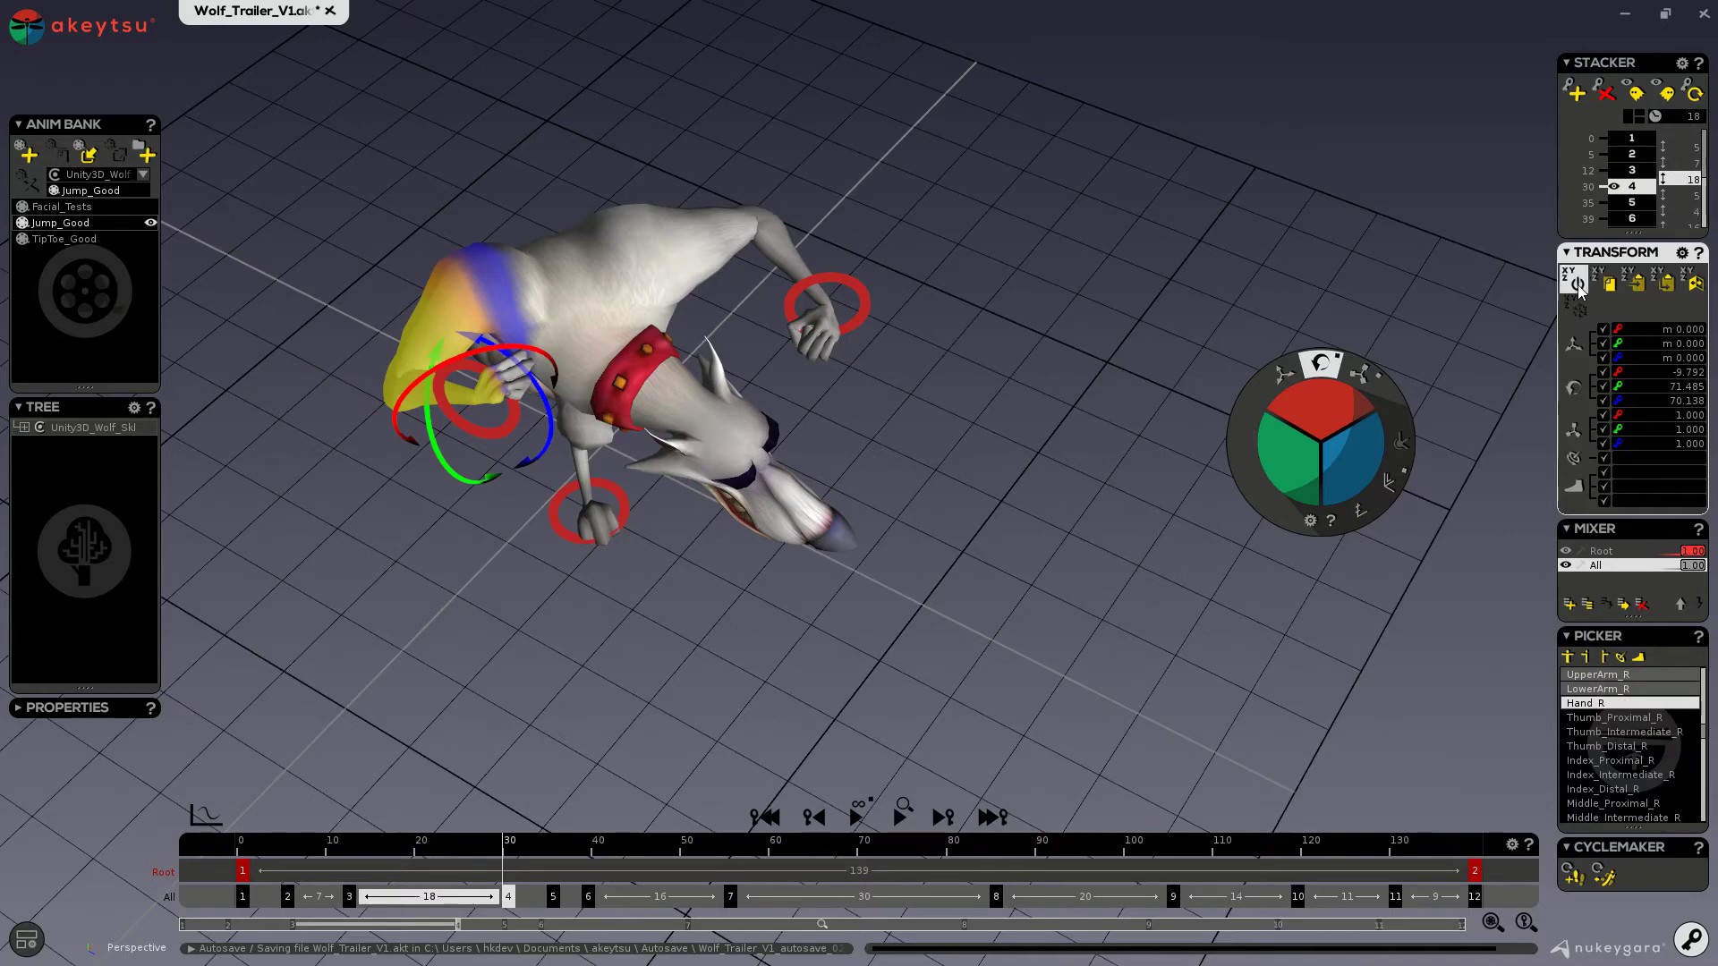
Reset the right arm's bones and the left-hand IK control to their reference-pose values at key 4, frame 30.
left_click_drag(694, 569, 539, 483, "alt")
right_click_drag(540, 483, 483, 454)
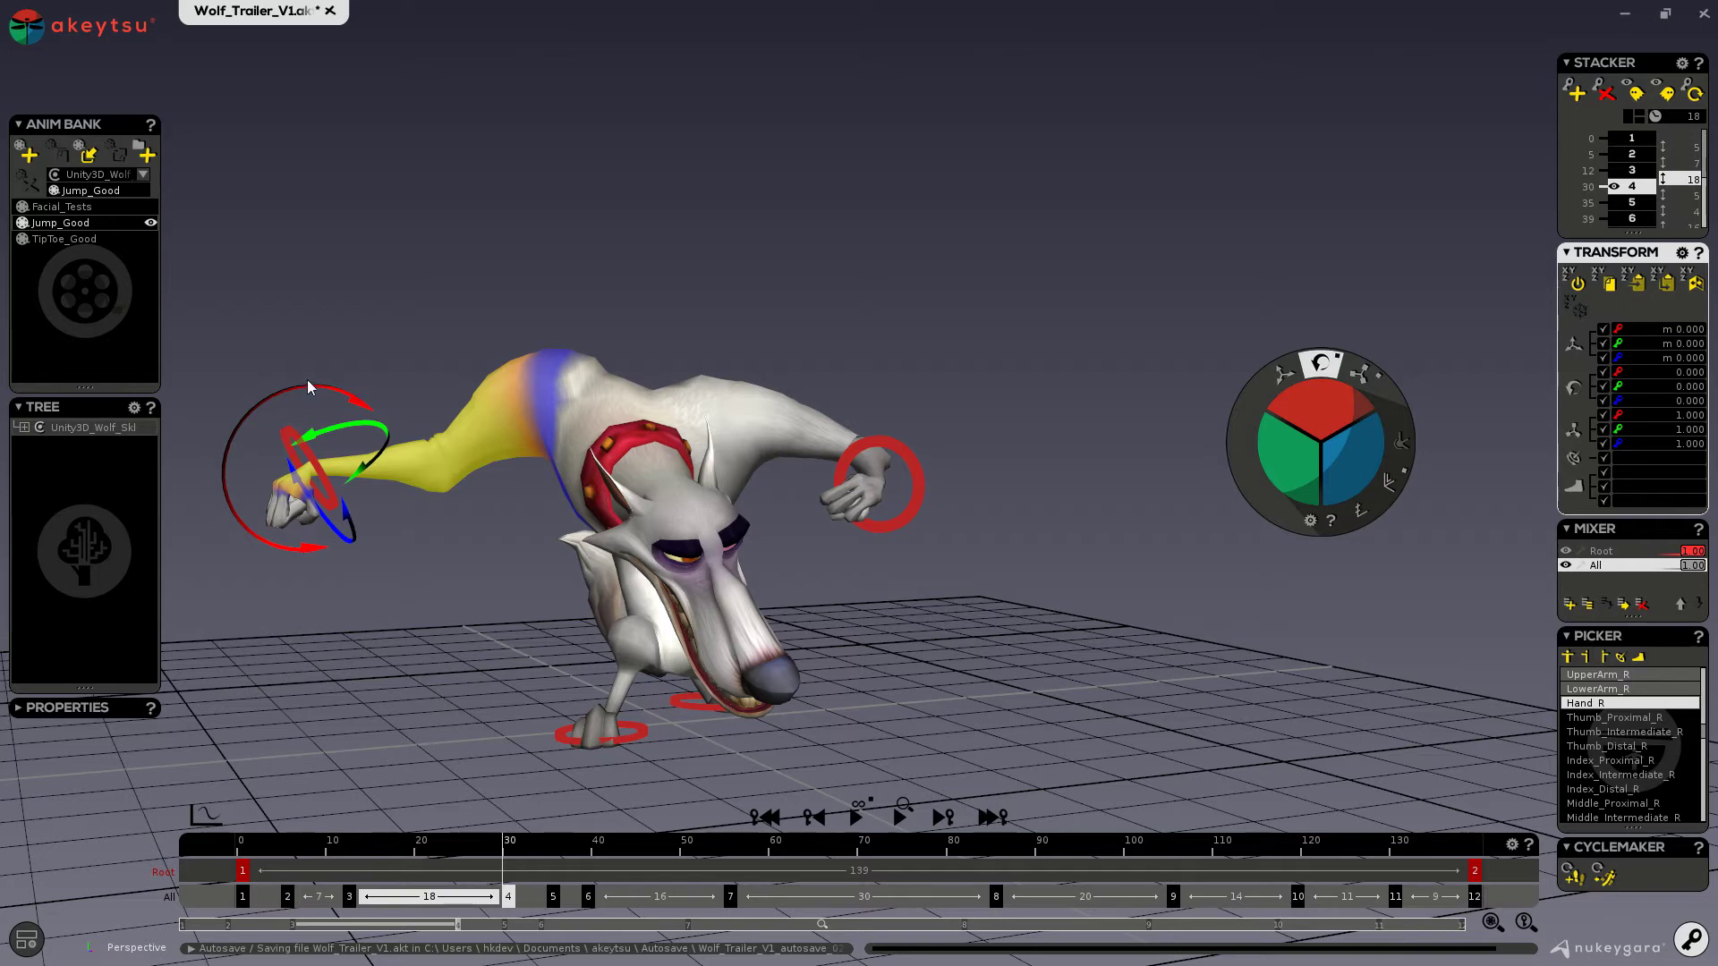
middle_click_drag(352, 564, 356, 579)
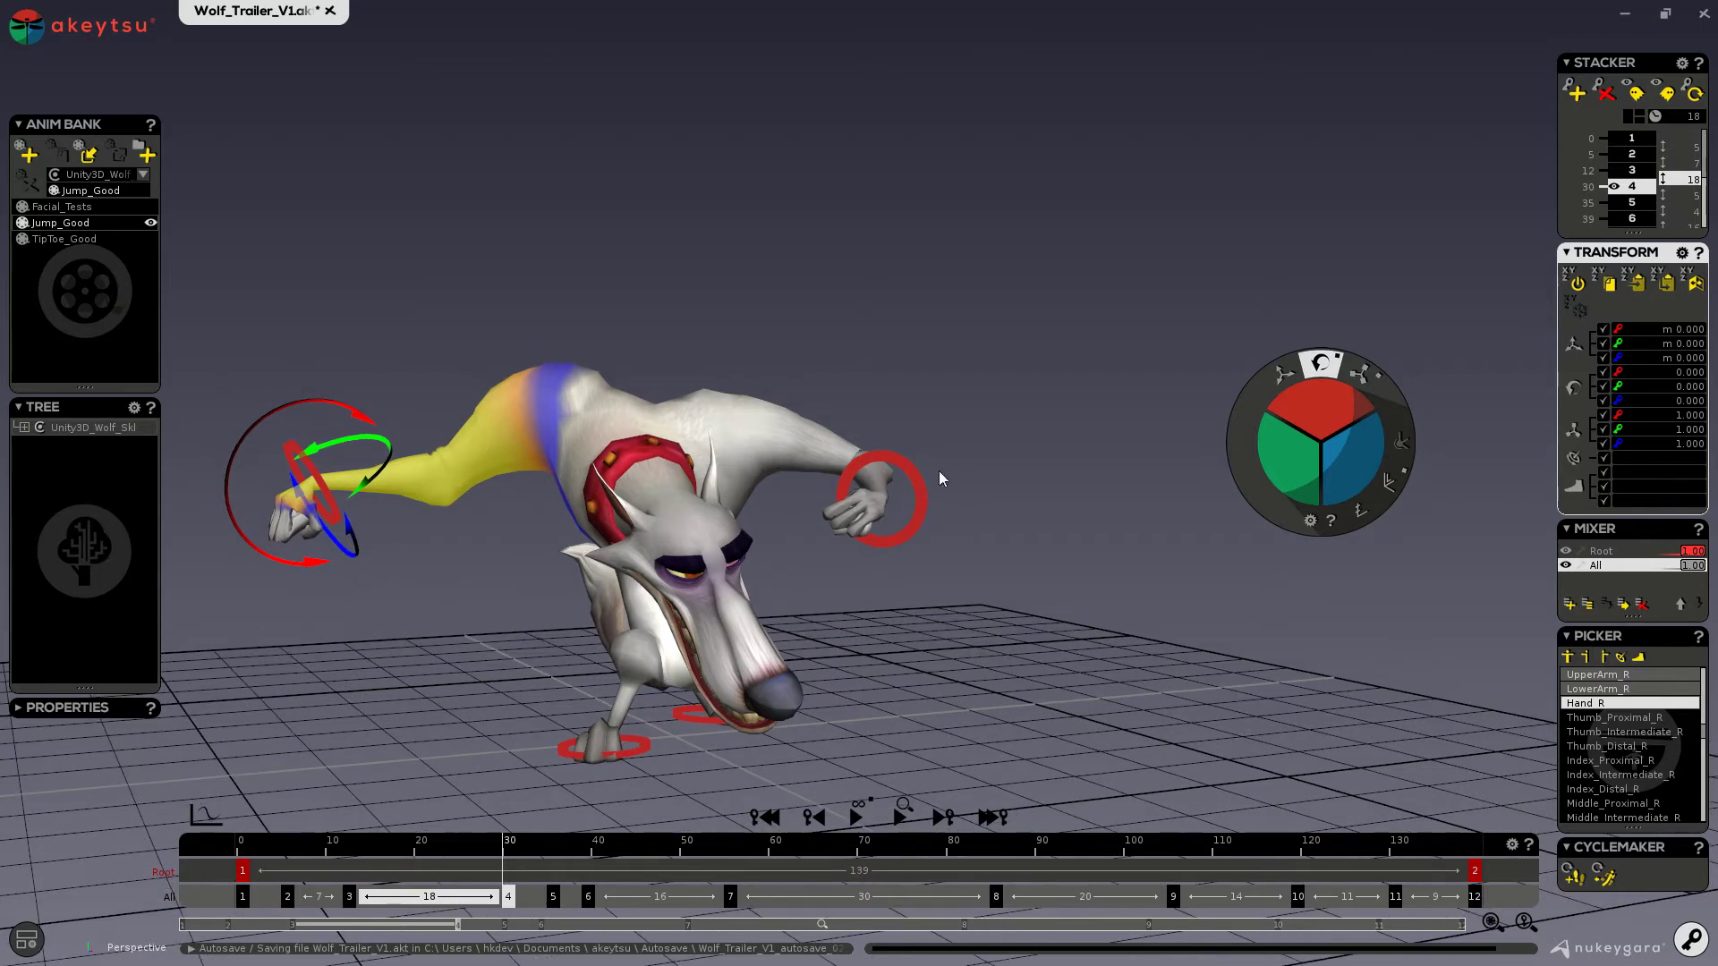
left_click(897, 470)
middle_click_drag(978, 568, 852, 517)
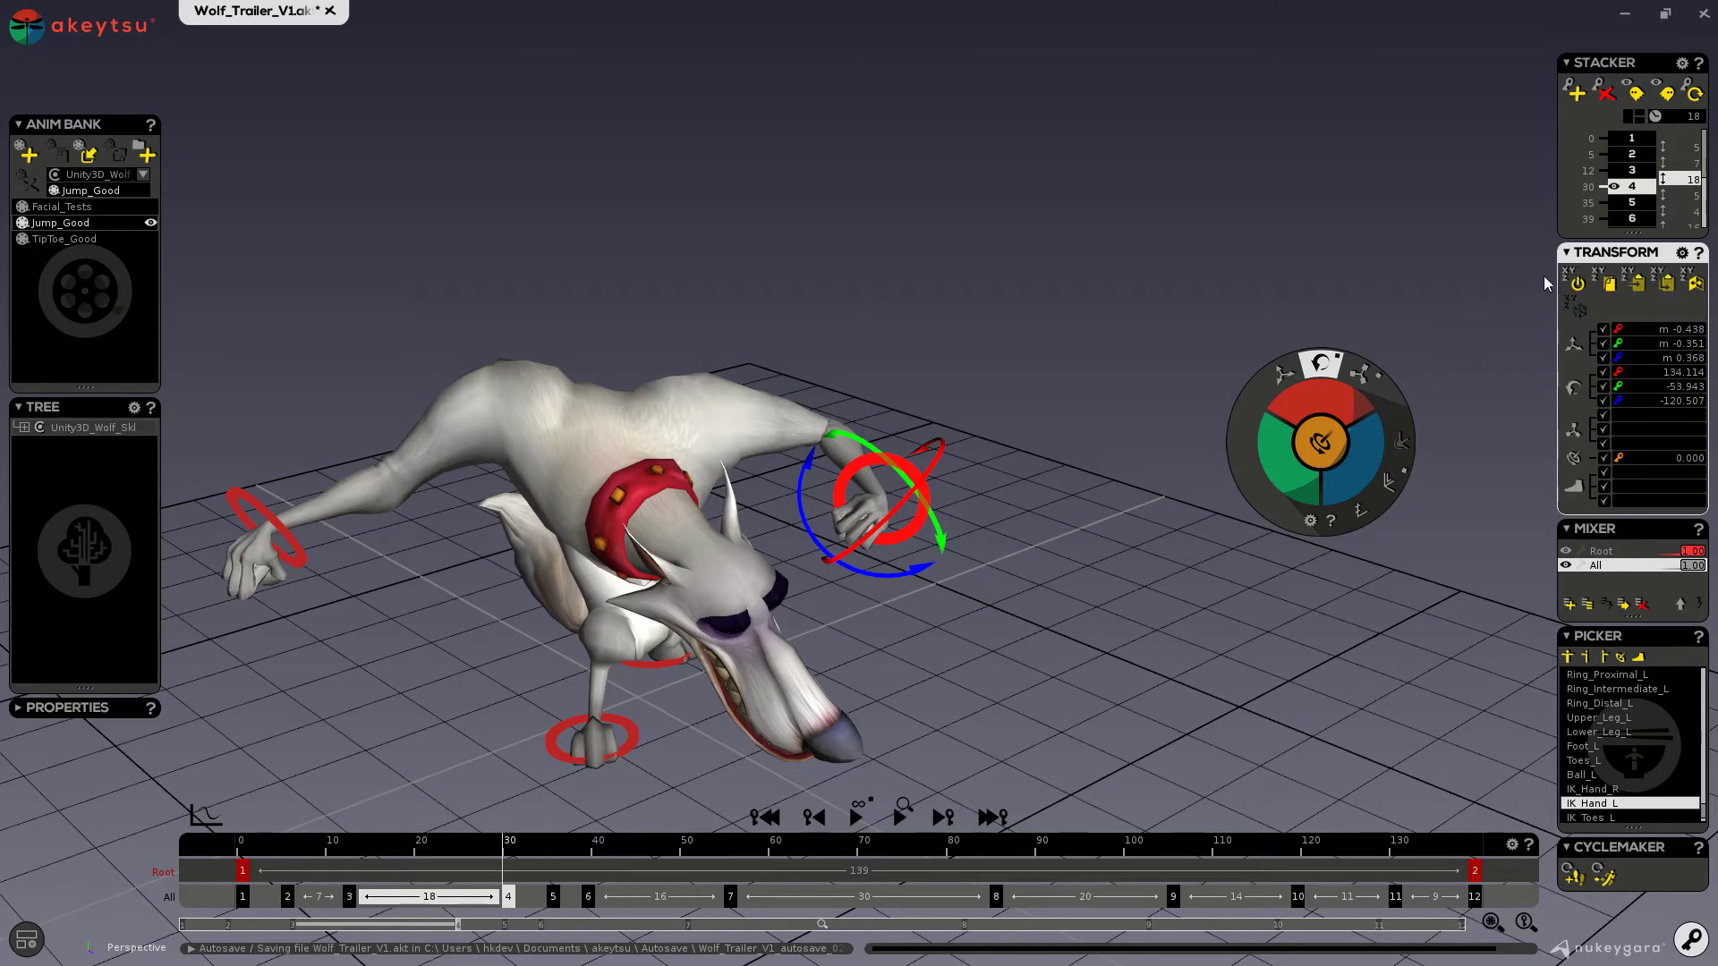
left_click(1578, 281)
mouse_move(1031, 660)
middle_mouse_down()
mouse_move(851, 591)
mouse_move(940, 598)
mouse_move(1002, 649)
middle_mouse_up()
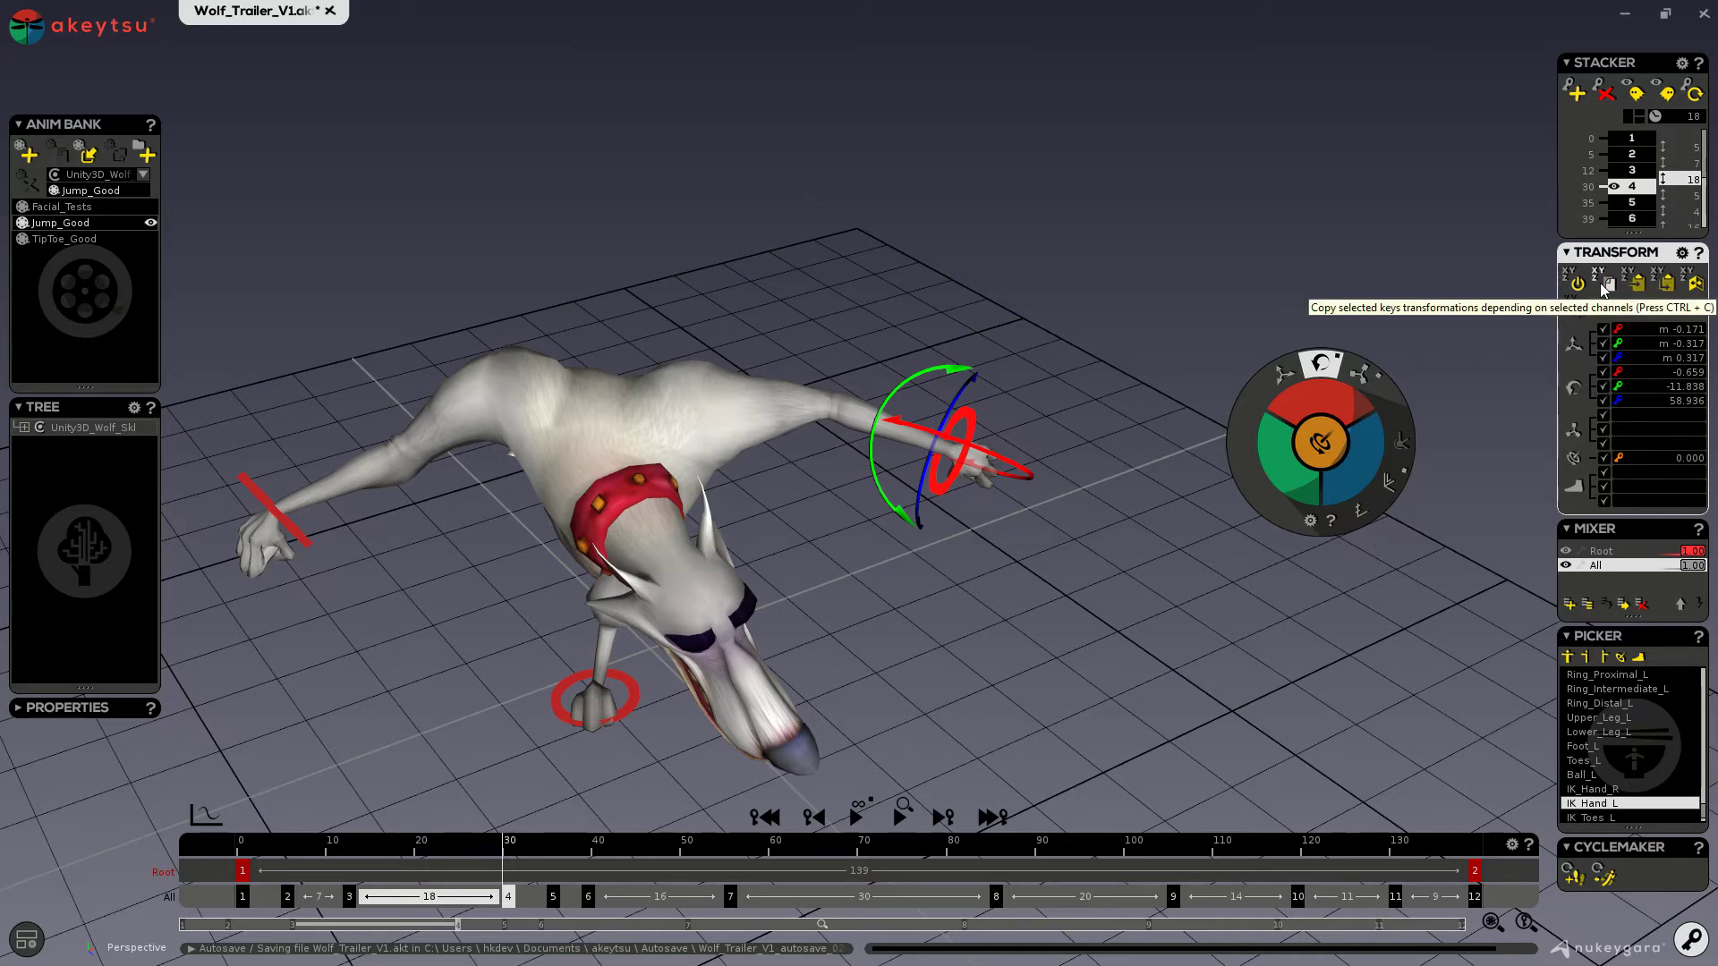
Examine the left-hand IK control's channels at in-between frame 48 and at key 7, frame 55.
left_click(663, 840)
scroll(805, 698, "down", 5)
middle_click_drag(809, 696, 544, 805)
scroll(692, 607, "down", 3)
middle_click_drag(690, 599, 644, 732)
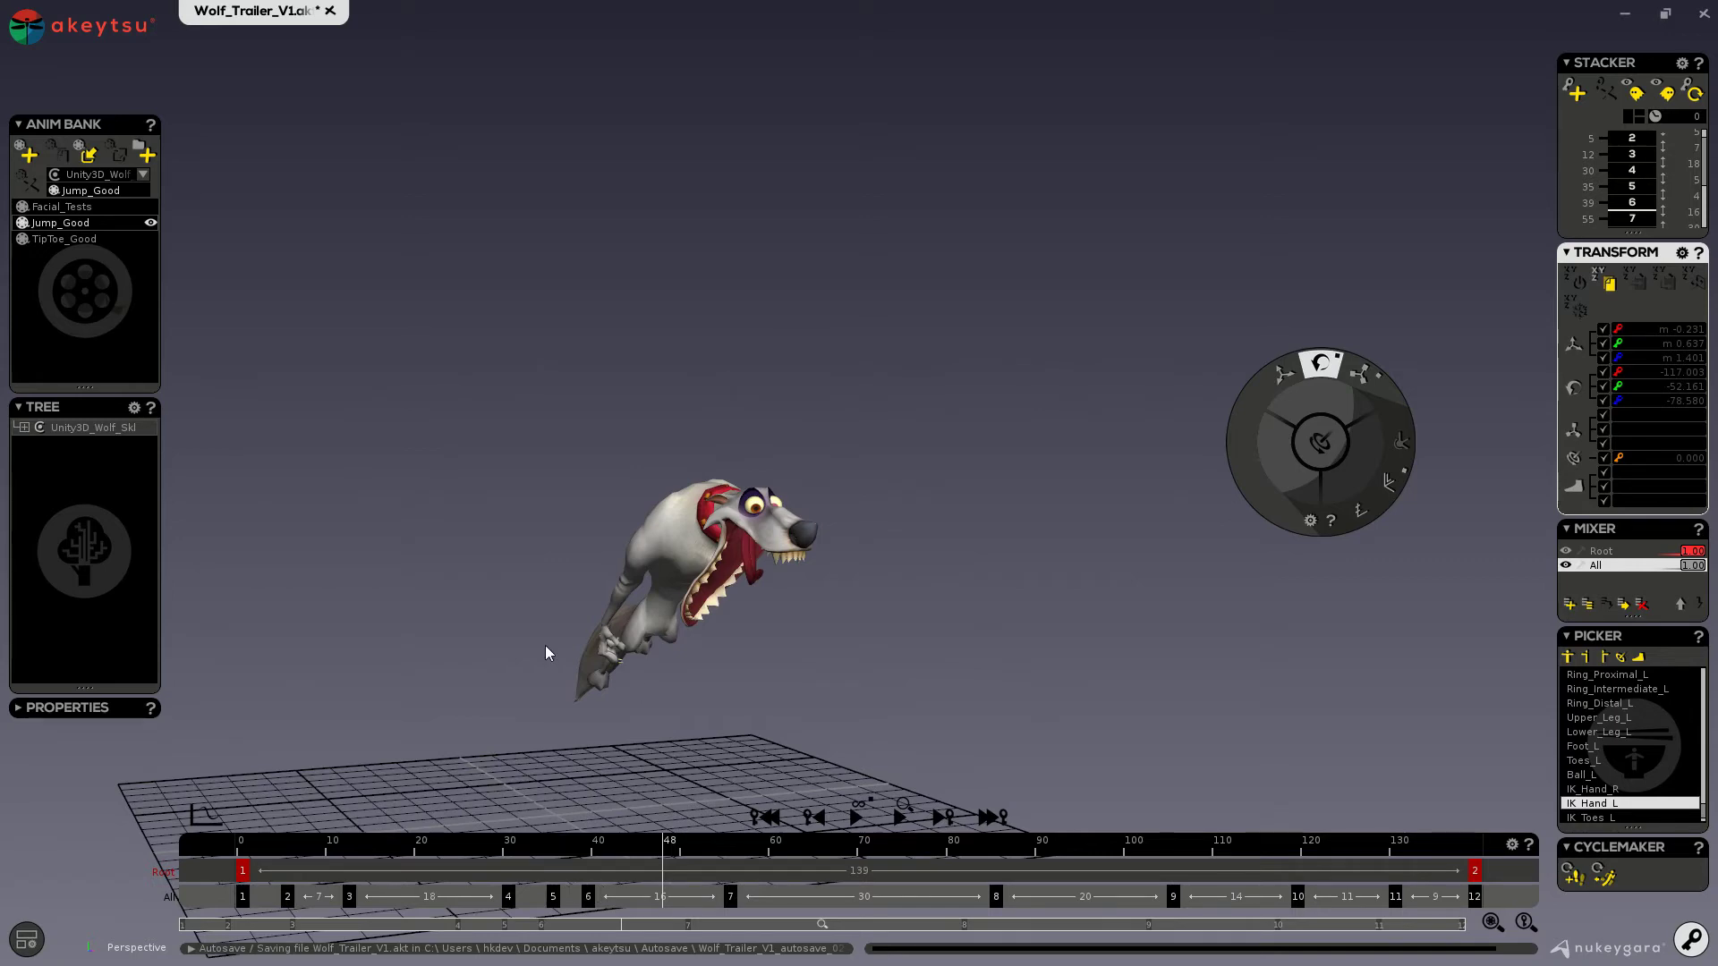
middle_click_drag(554, 641, 594, 680)
left_click(733, 902)
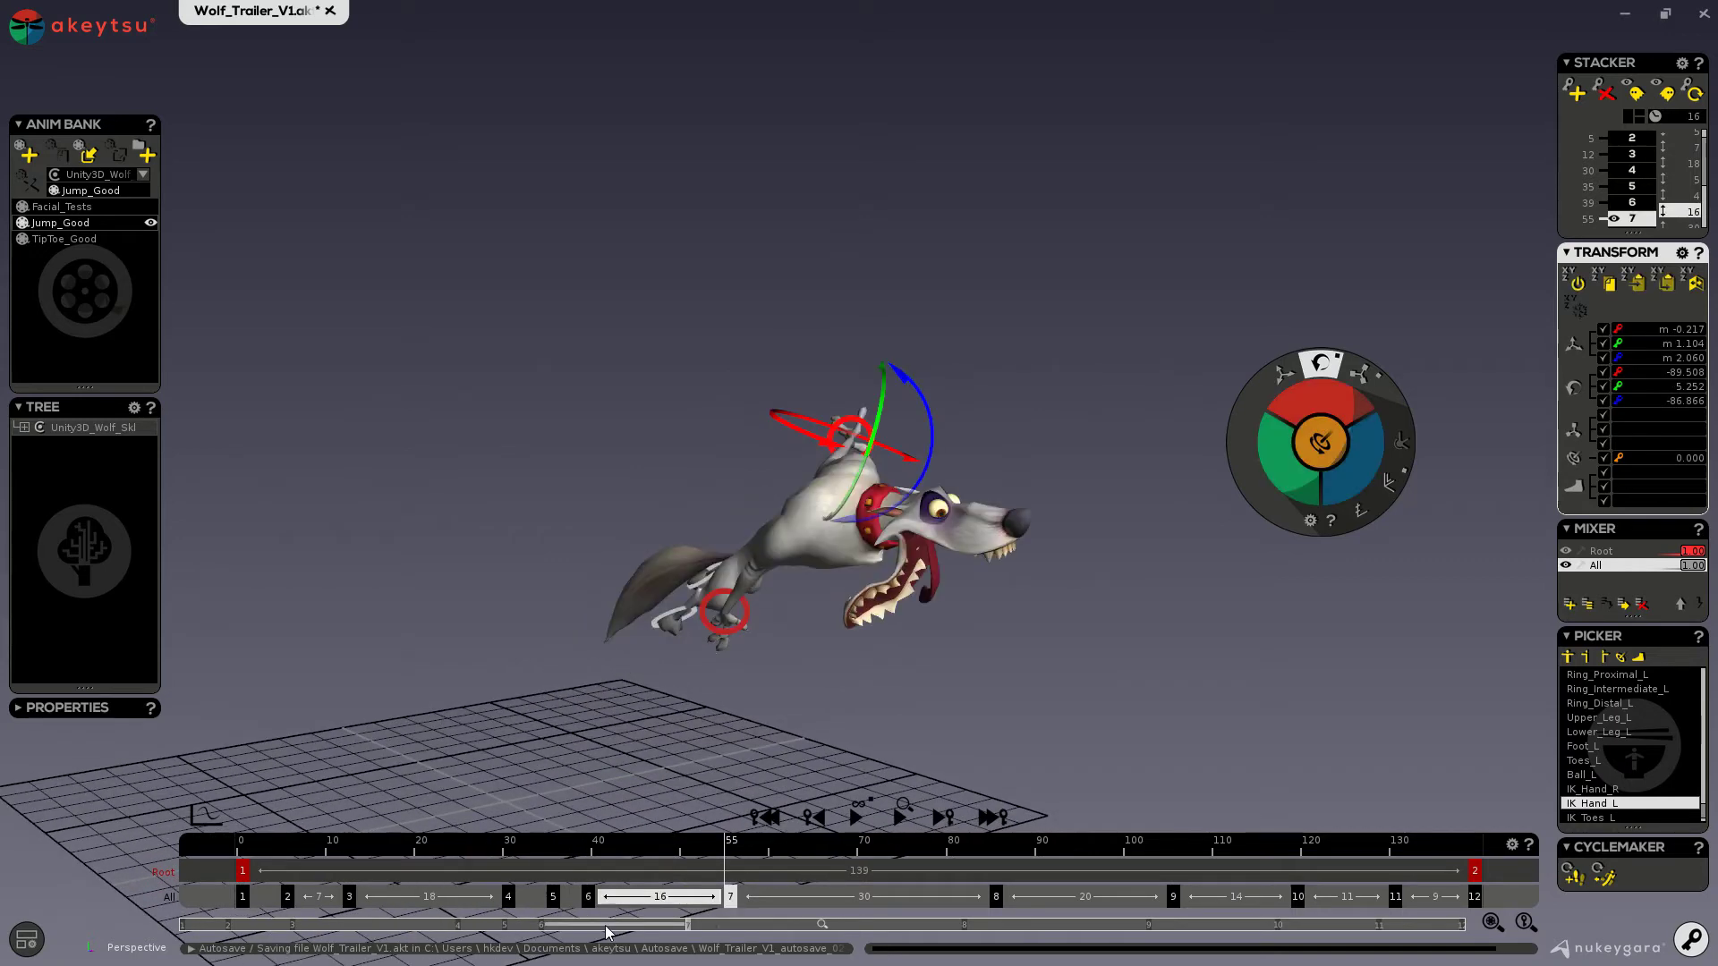
Move to in-between frame 22 and select the right upper arm, followed by the Chest, Upper_Chest and Upper_Chest_02 bones.
left_click(452, 864)
left_click_drag(449, 857, 432, 855)
middle_click_drag(442, 762, 583, 769)
left_click(442, 747)
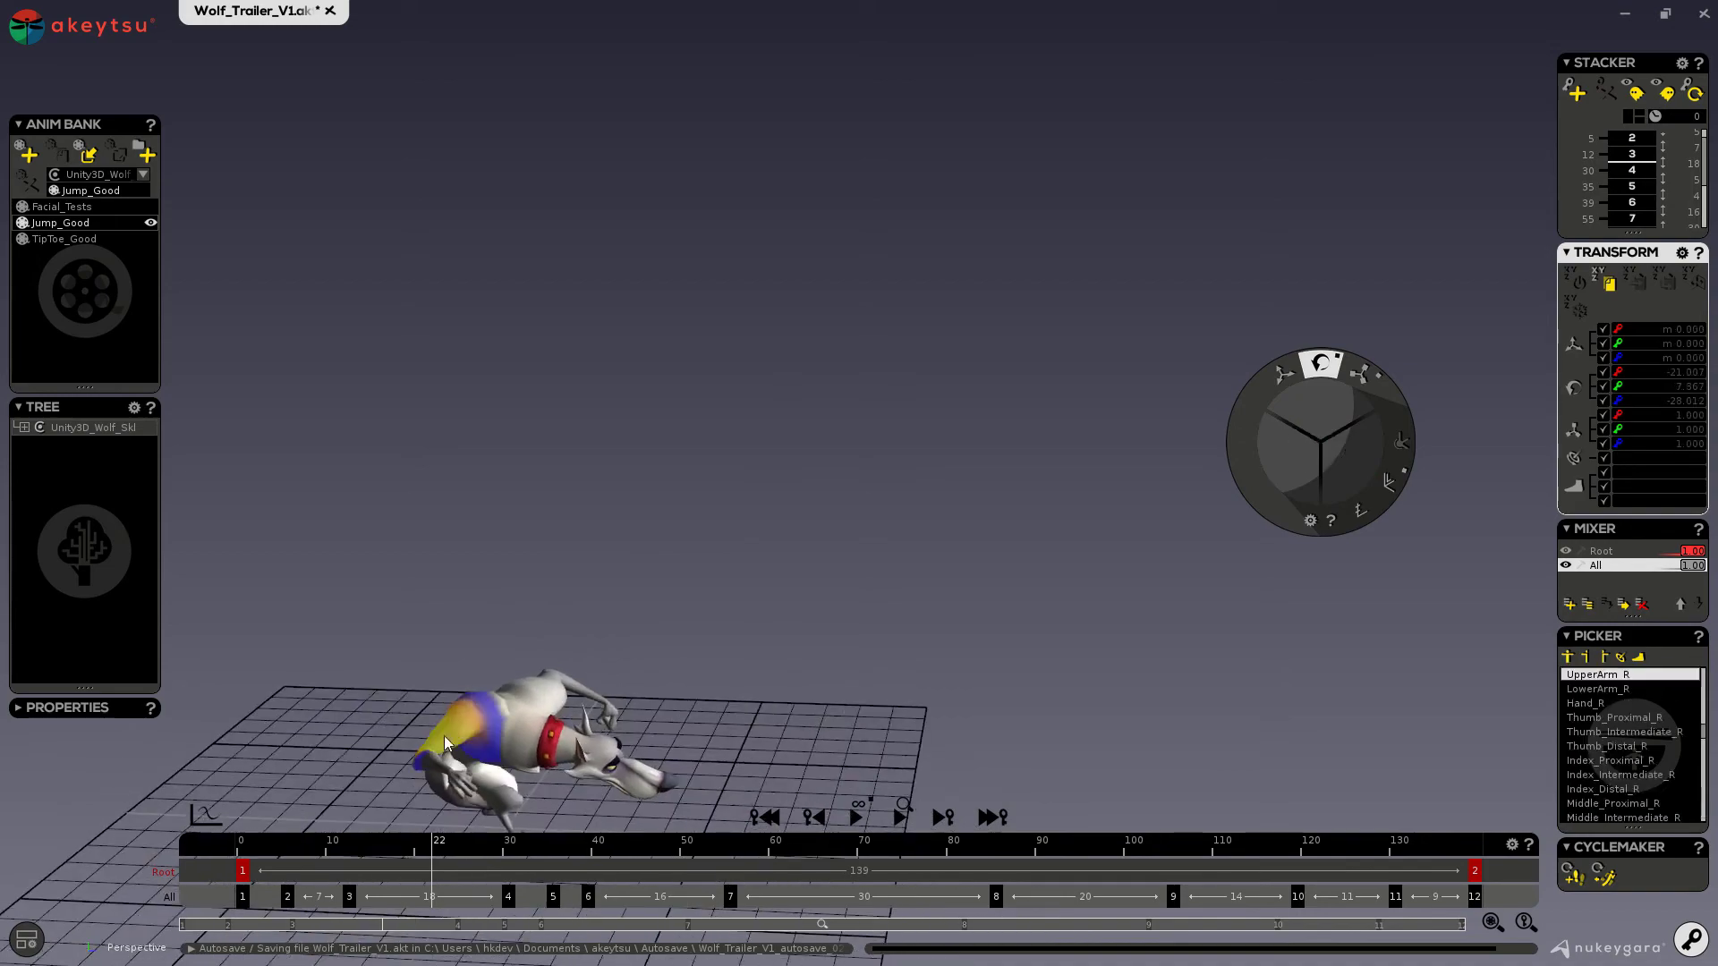
left_click_drag(438, 764, 926, 737, "alt")
left_click(437, 660)
left_click_drag(598, 706, 632, 594, "alt")
left_click(417, 704, "shift")
left_click_drag(421, 707, 501, 718, "alt")
left_click(409, 725, "shift")
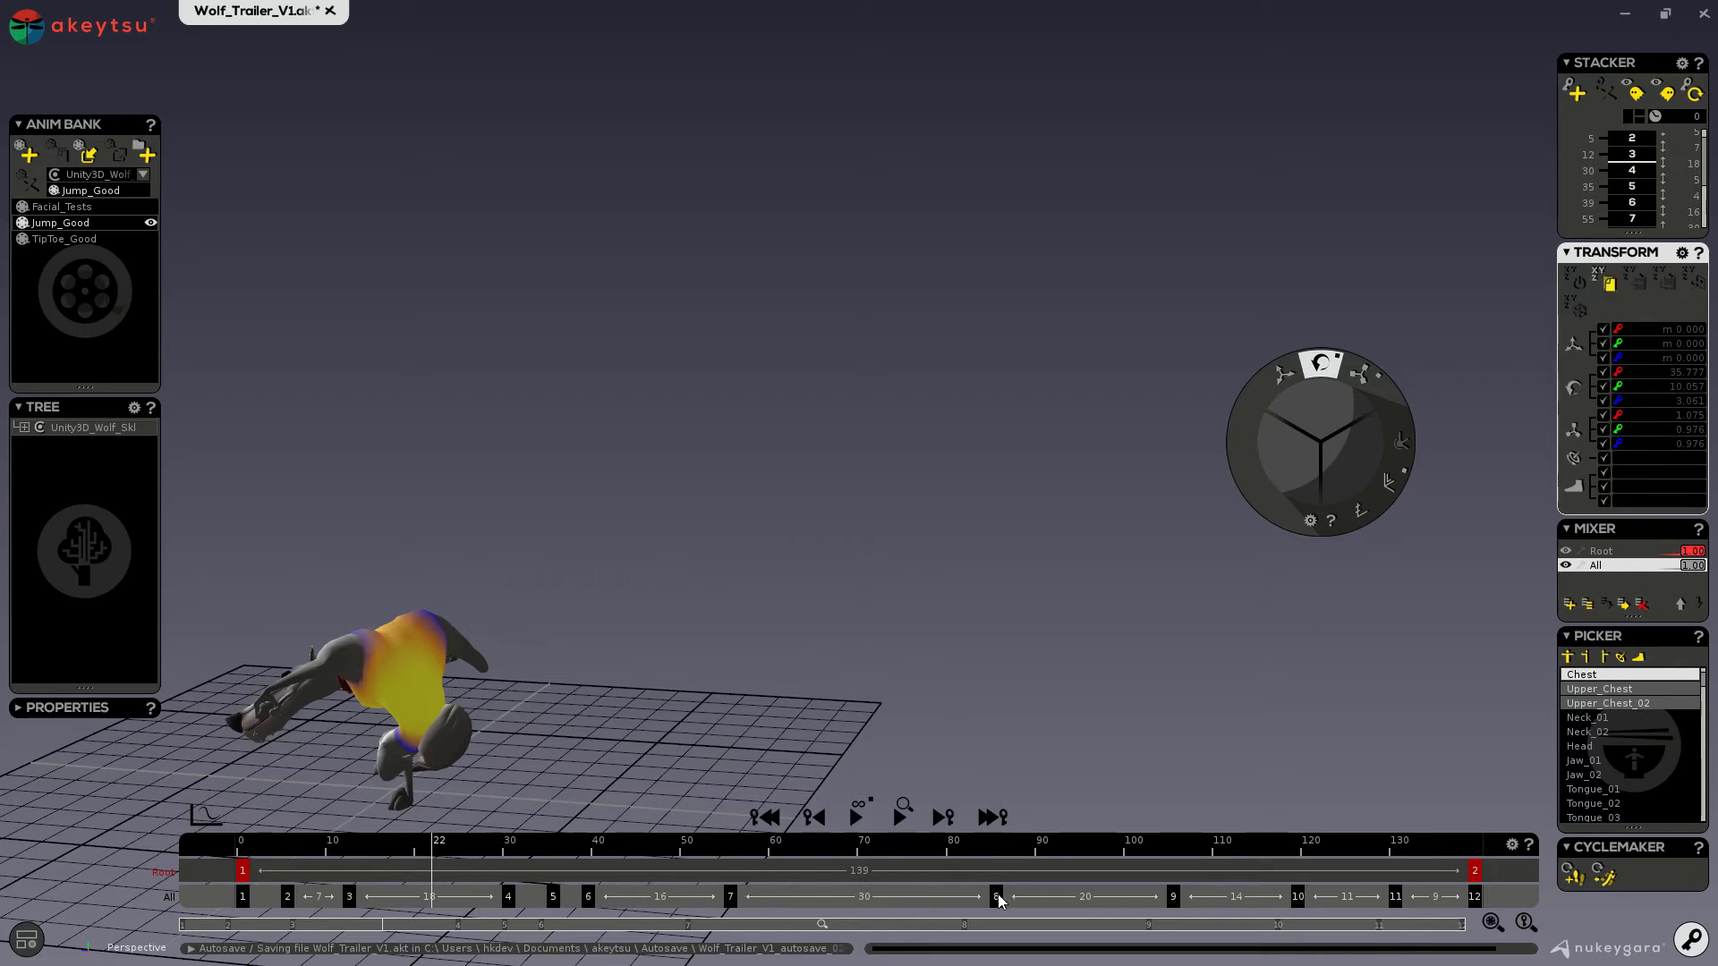
Check the paste options for the chest bones at key 8, frame 85, and at in-between frame 19.
left_click(996, 895)
left_click_drag(1063, 673, 717, 712, "alt")
left_click_drag(839, 651, 760, 698, "alt")
left_click(1633, 284)
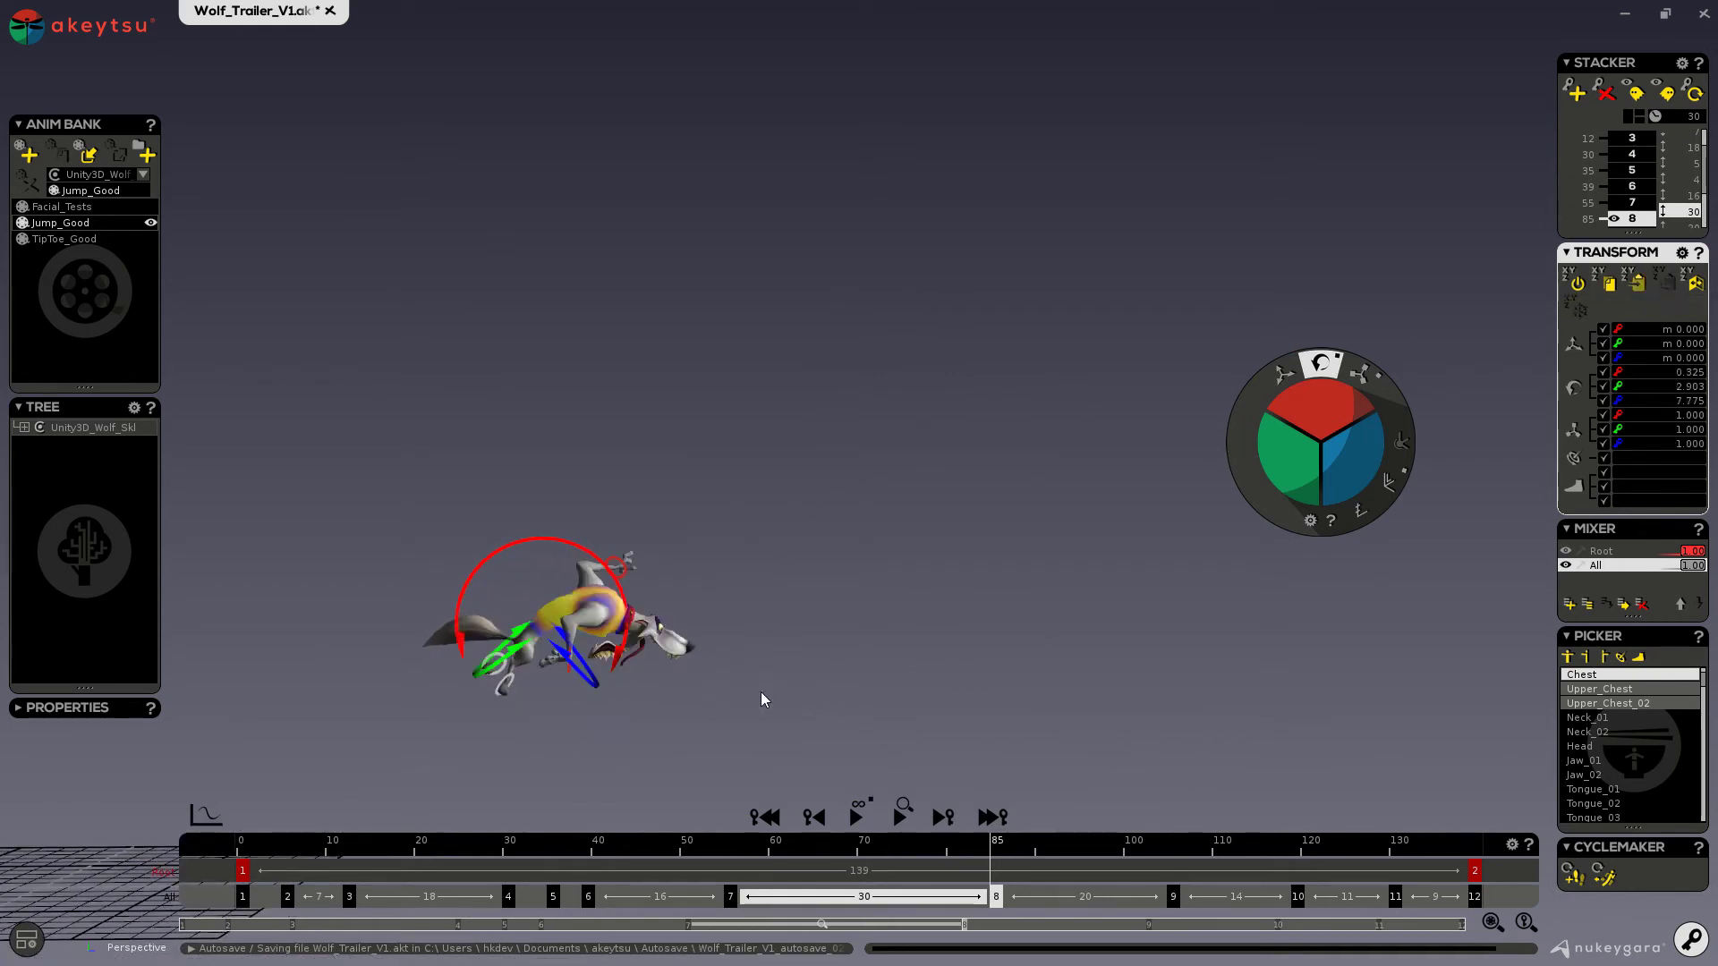
left_click(476, 848)
left_click_drag(475, 848, 407, 848)
middle_click_drag(412, 604, 637, 501, "alt")
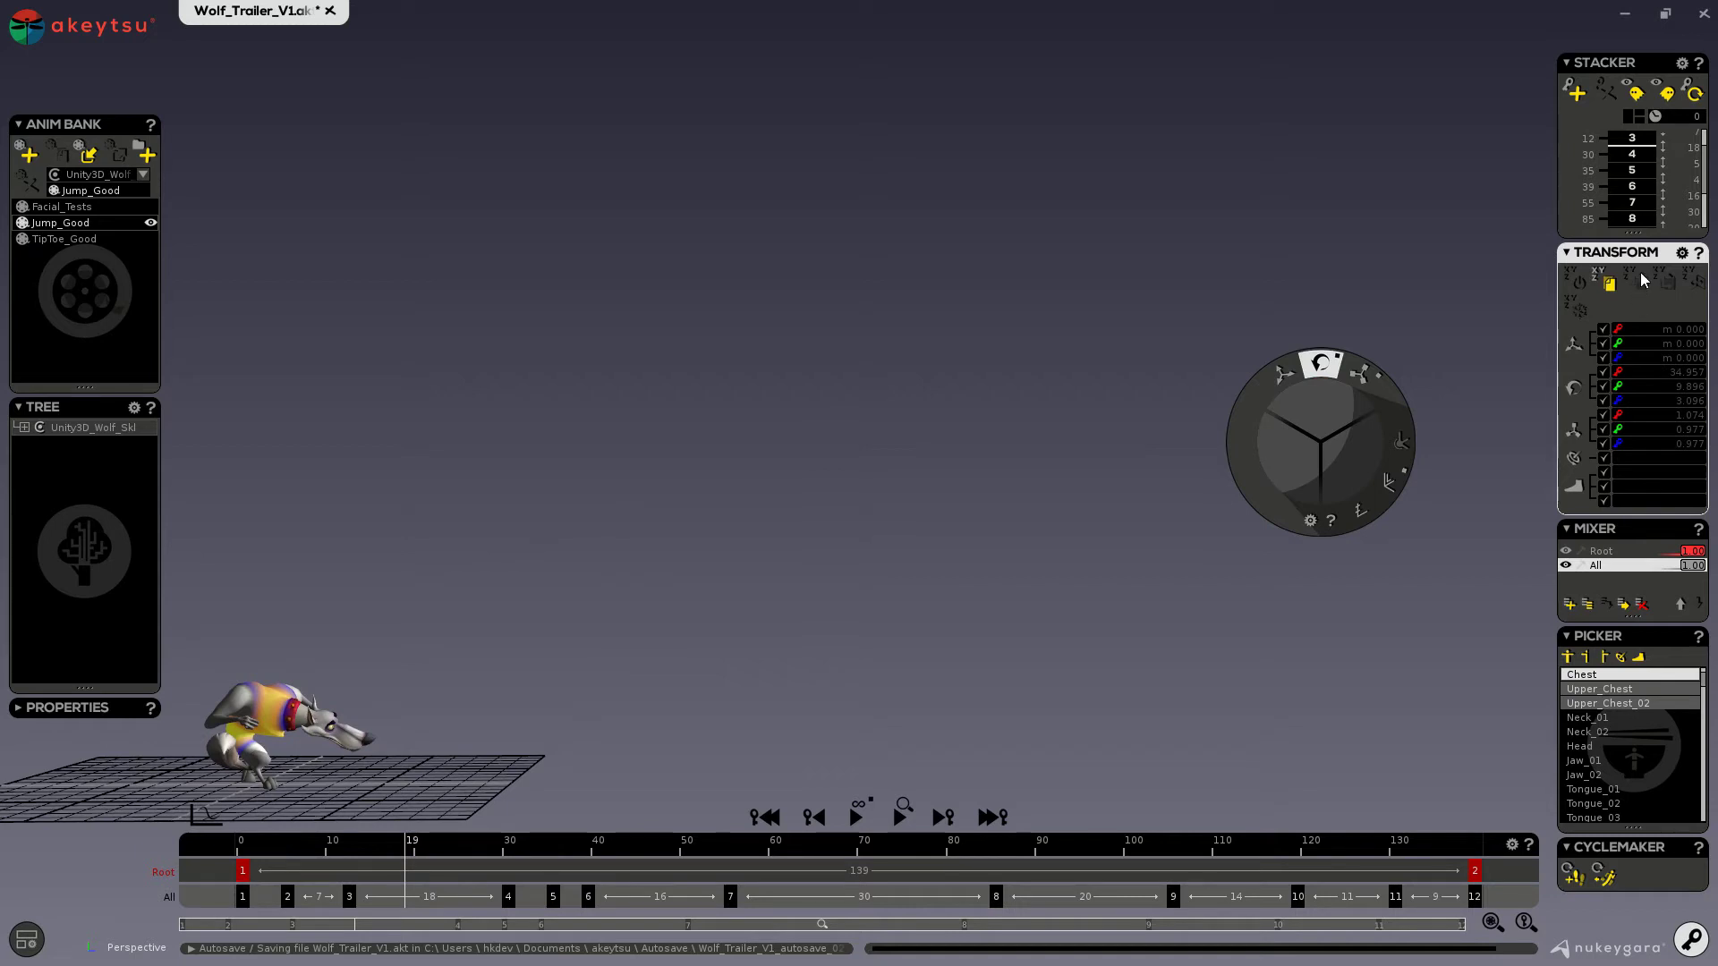
left_click_drag(621, 567, 747, 478, "alt")
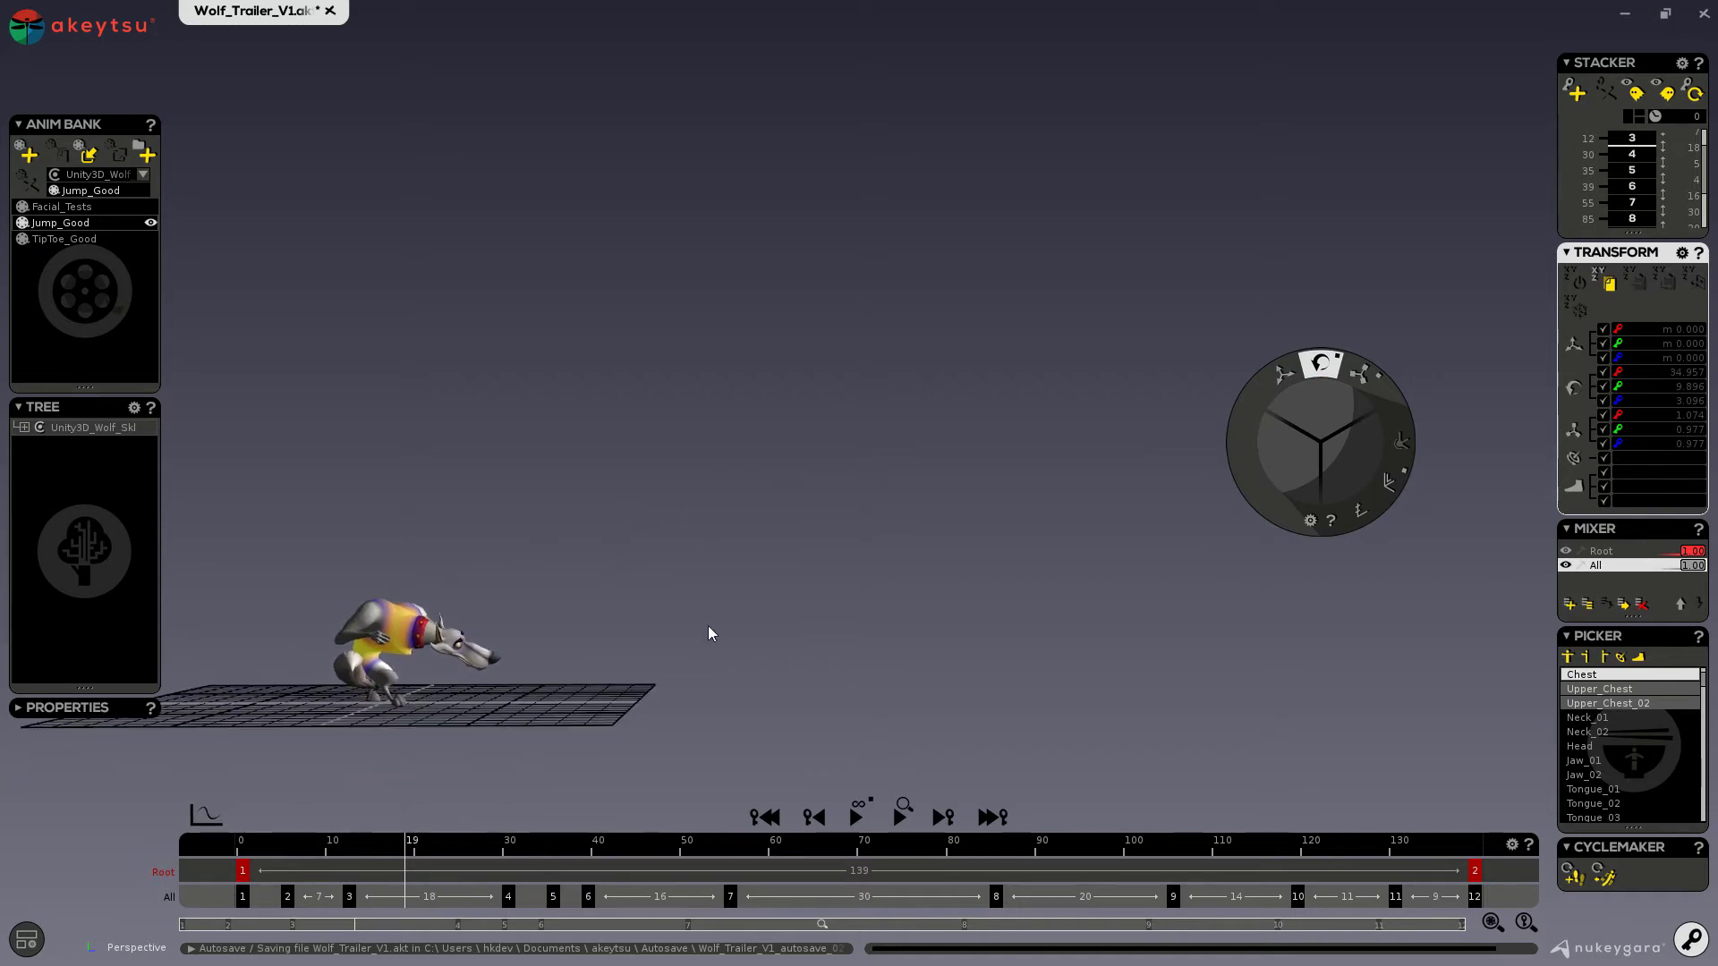
Go to key 4 at frame 30, undo the last edit, and copy the selected bones' channel values.
left_click(506, 898)
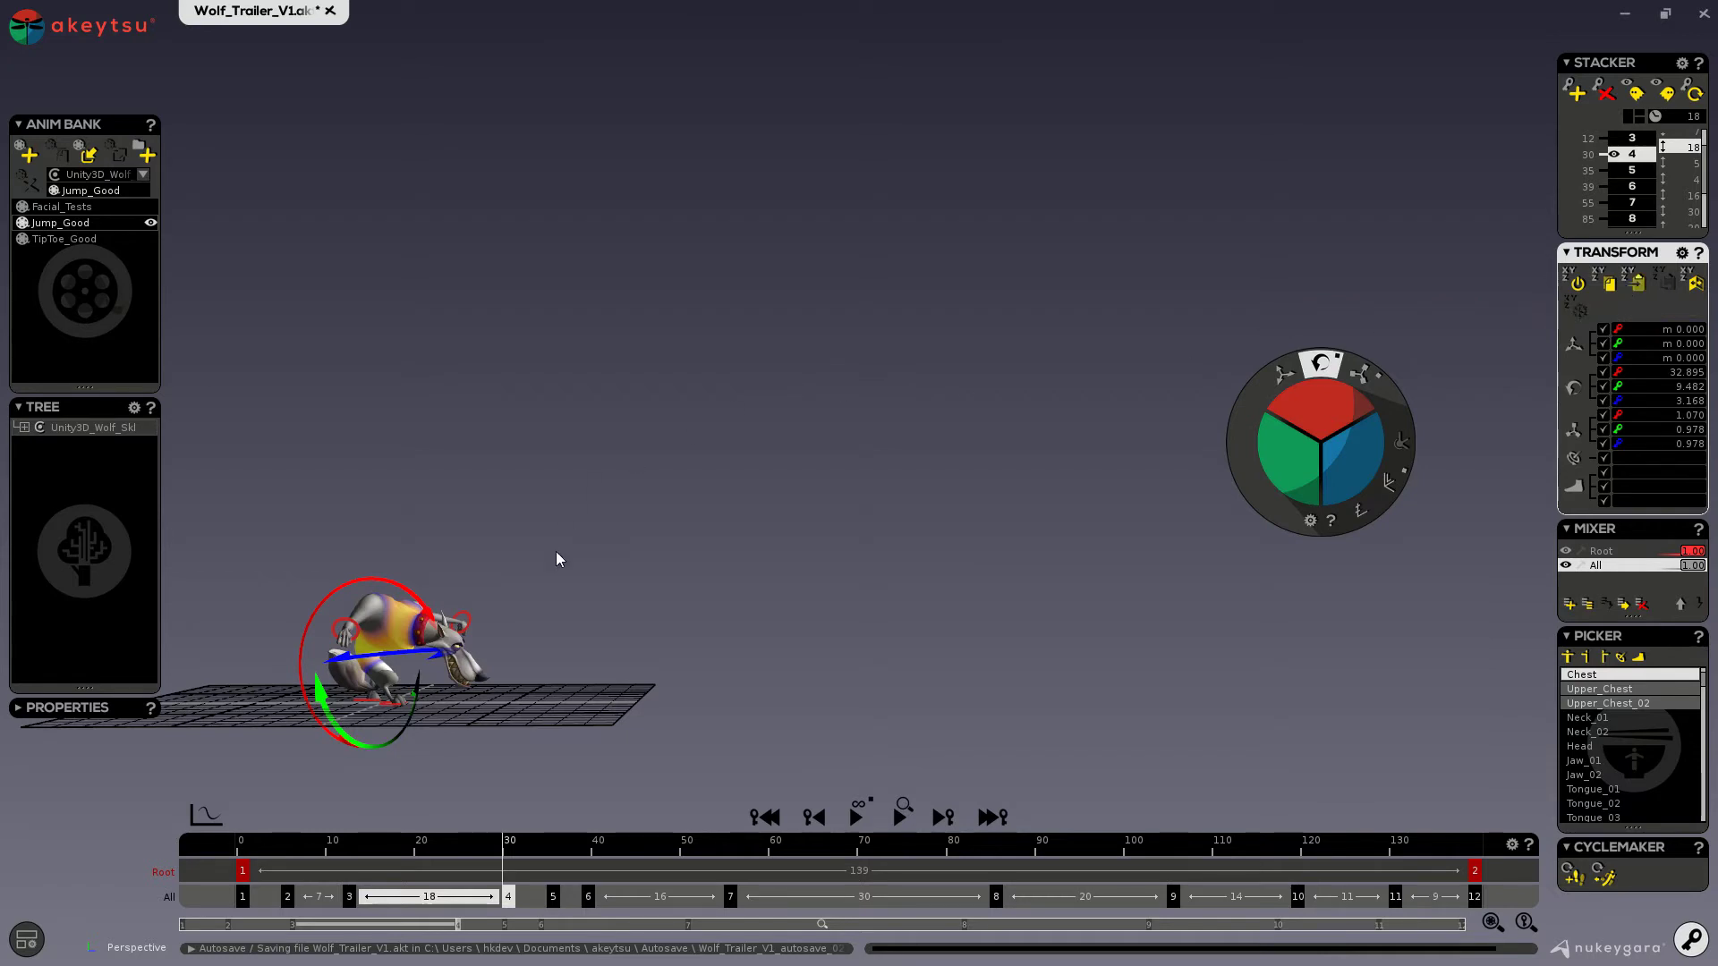
left_click_drag(328, 664, 574, 681, "alt")
left_click_drag(383, 688, 401, 714, "alt")
left_click_drag(390, 712, 447, 729)
key("ctrl+z")
middle_click_drag(620, 710, 772, 693)
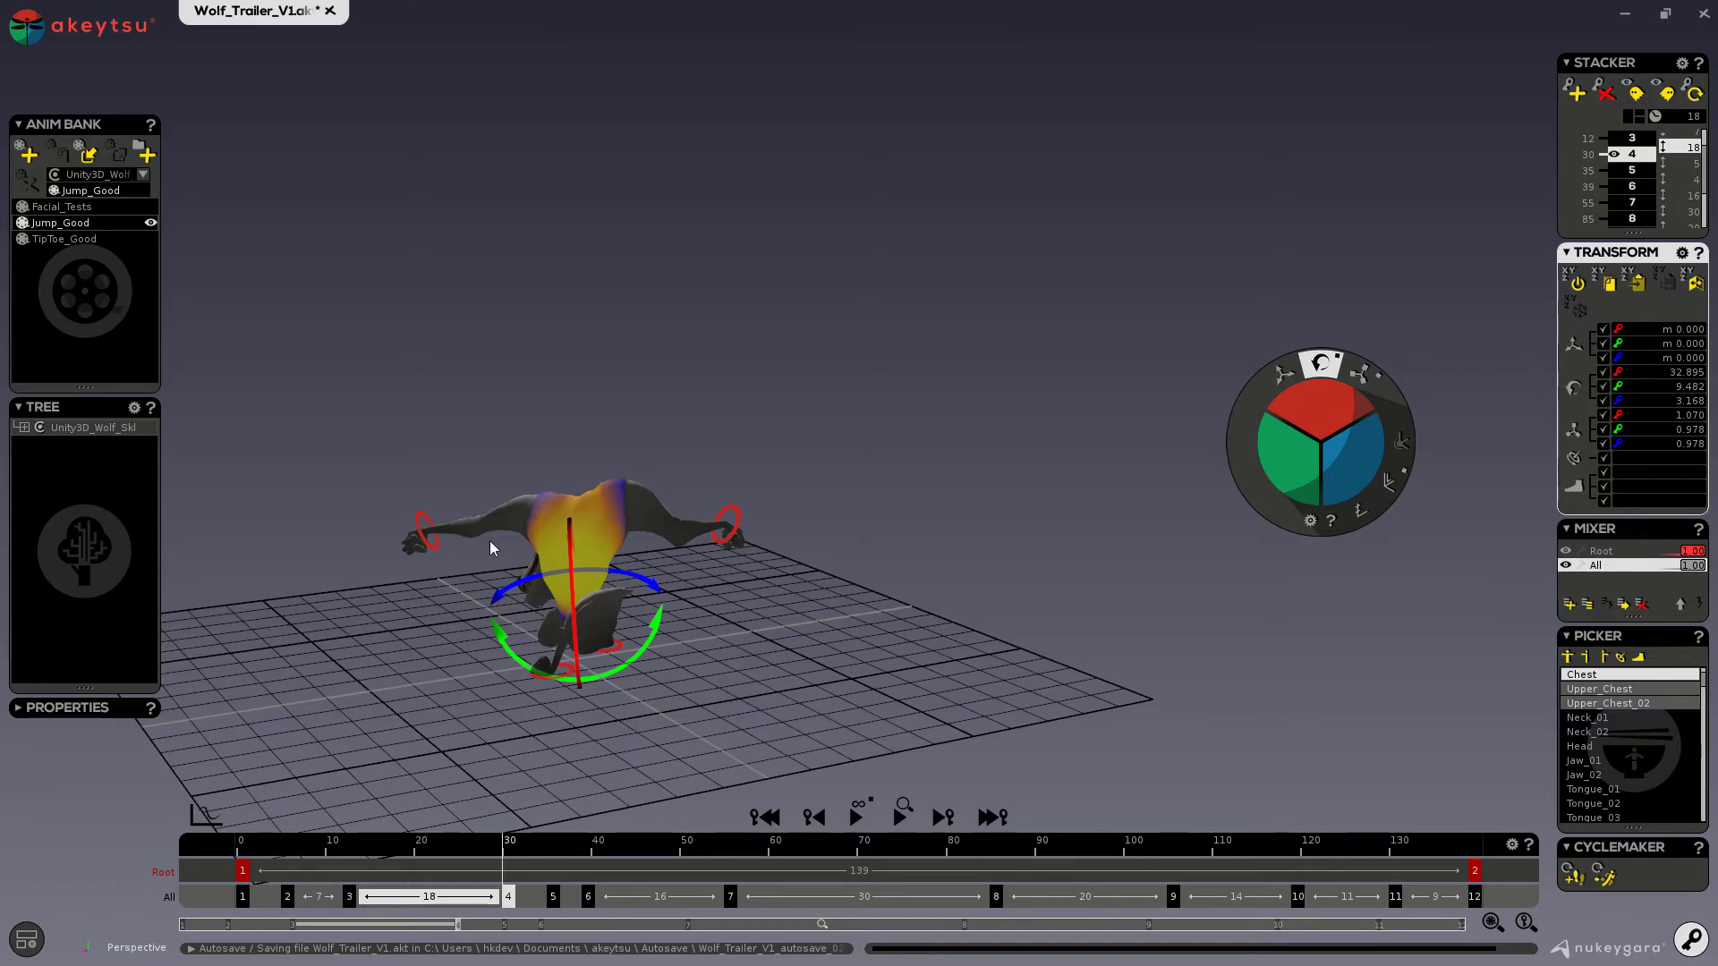
middle_click_drag(492, 538, 667, 589)
left_click(1613, 287)
Try pasting the copied values onto the left upper arm, lower arm and hand at key 4, and undo the paste.
right_click_drag(716, 697, 584, 778)
left_click(555, 567)
scroll(526, 646, "up", 4)
left_click(526, 646)
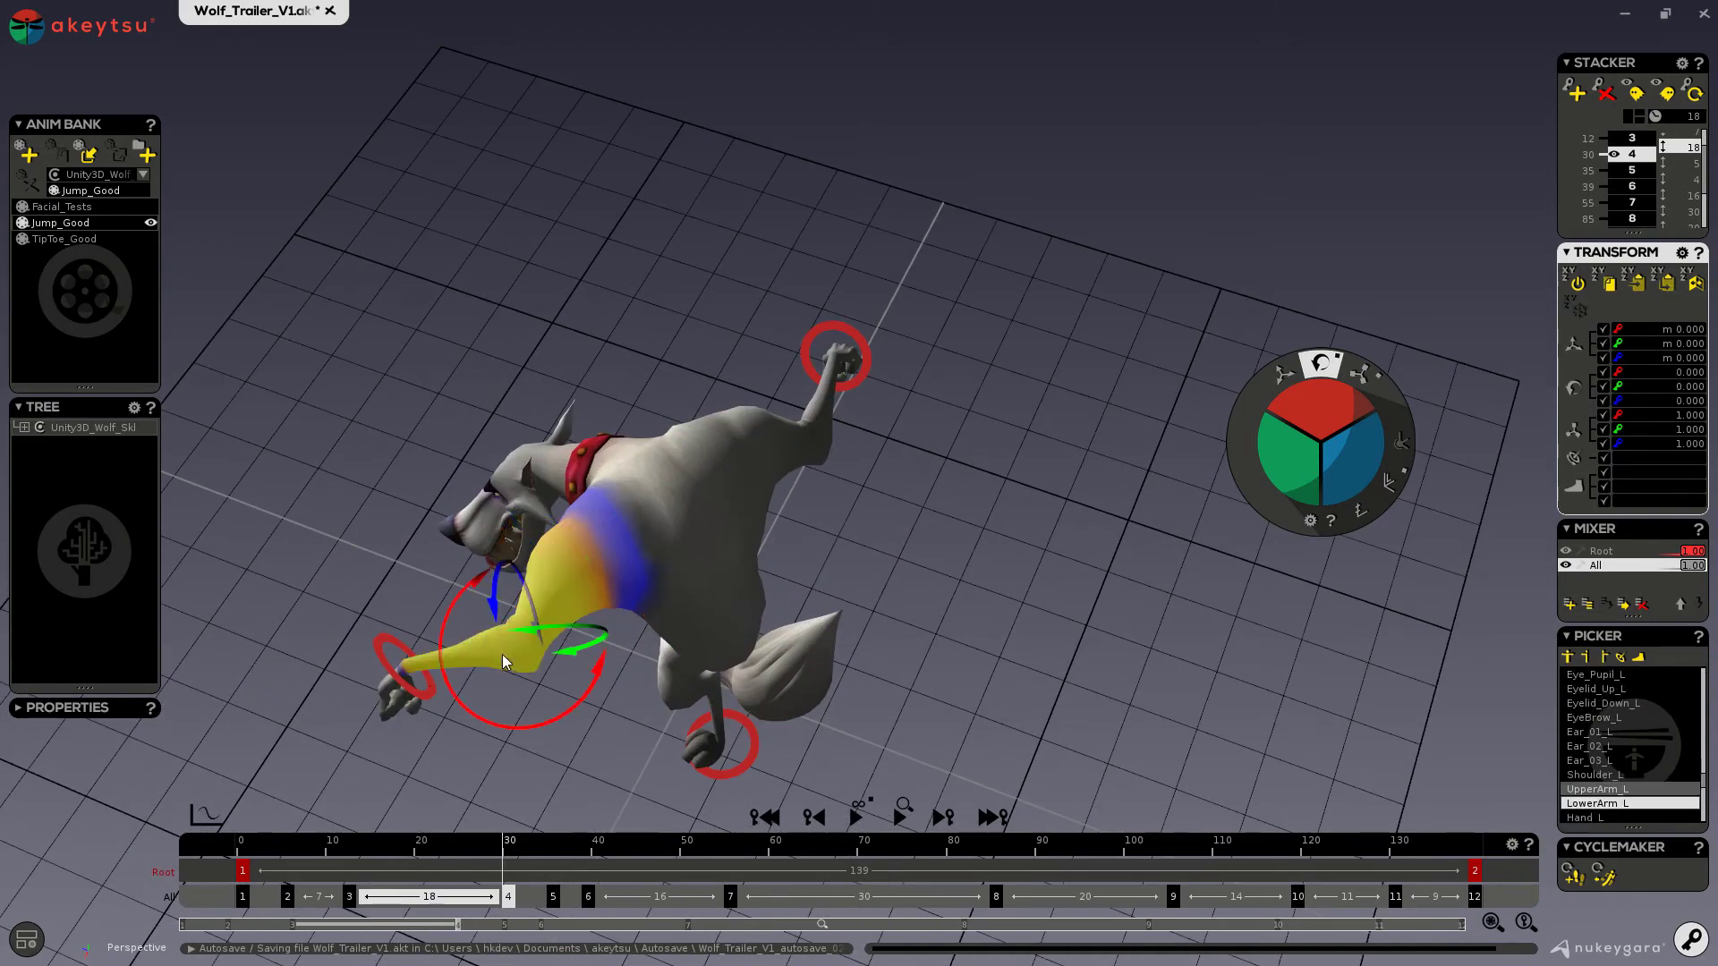
right_click_drag(402, 688, 429, 734)
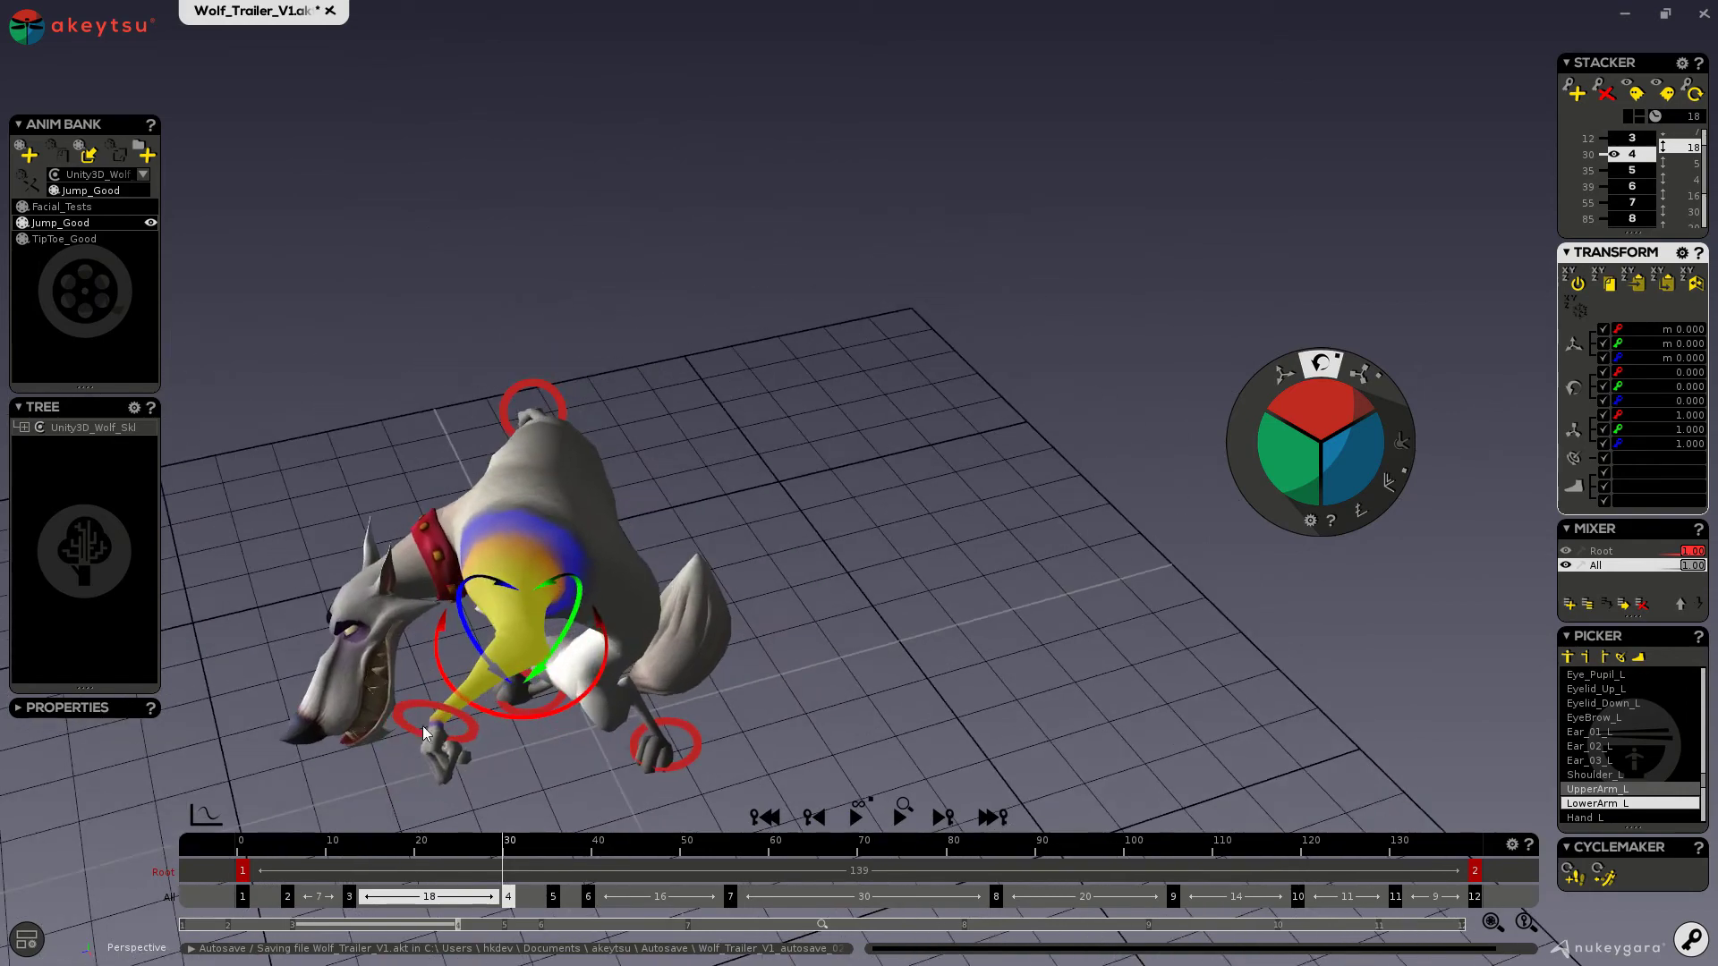
left_click(432, 739)
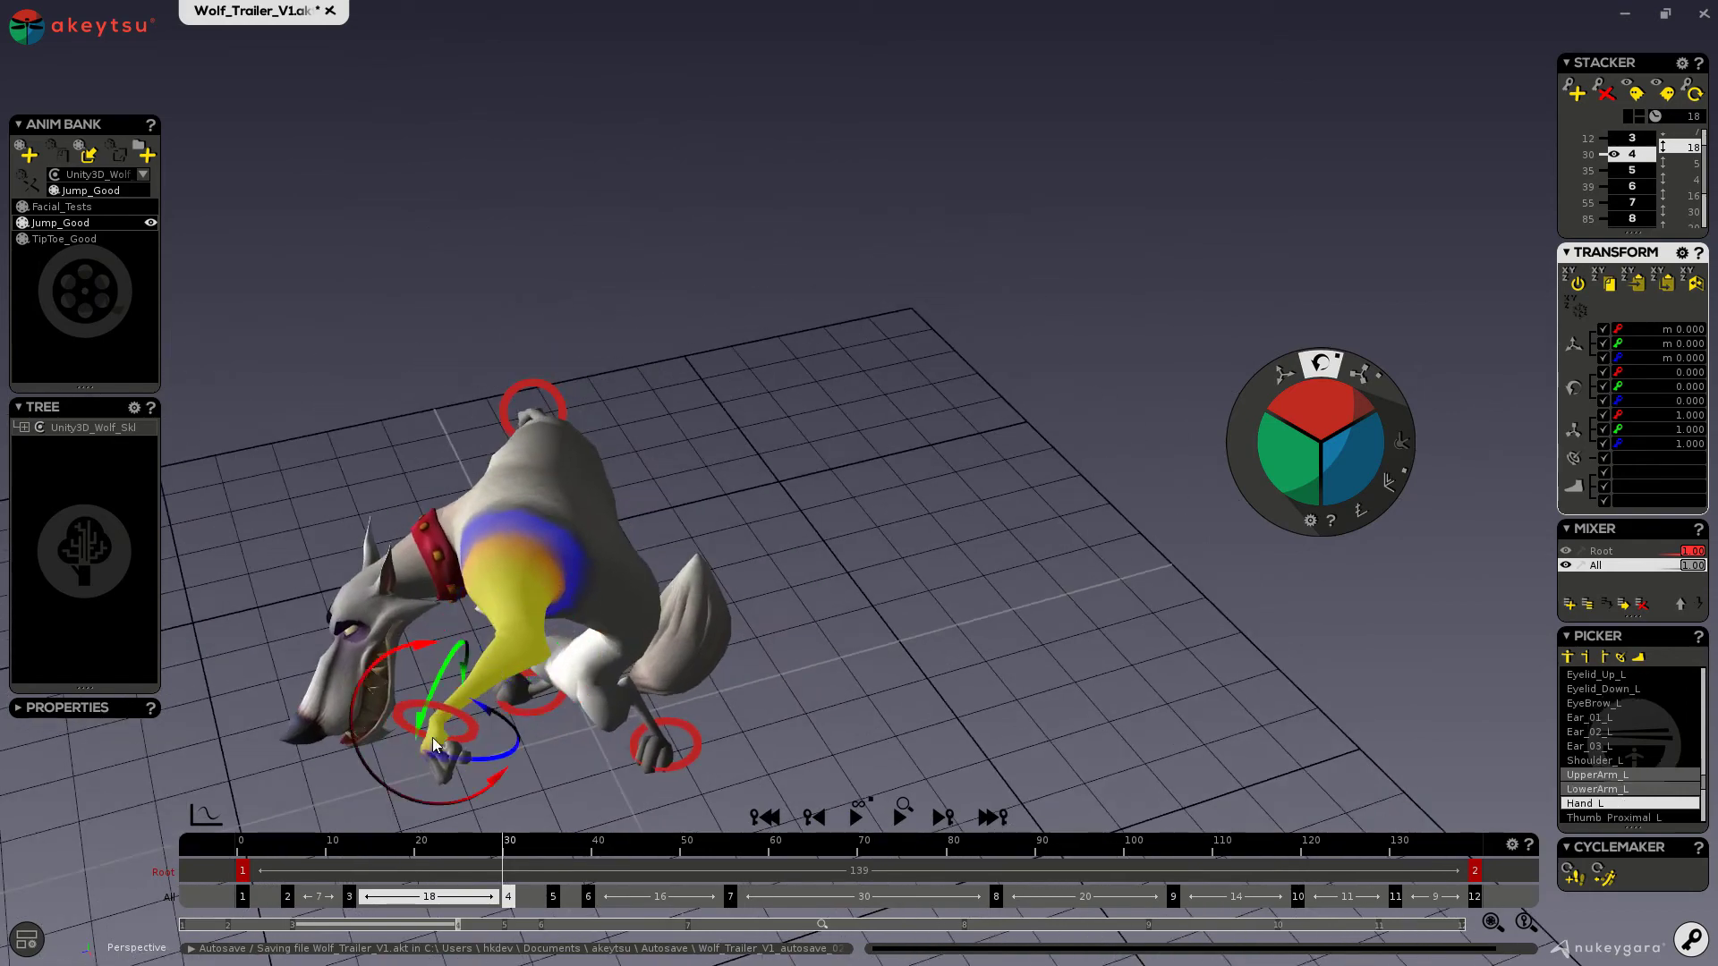
left_click(1634, 285)
right_click_drag(964, 474, 614, 513)
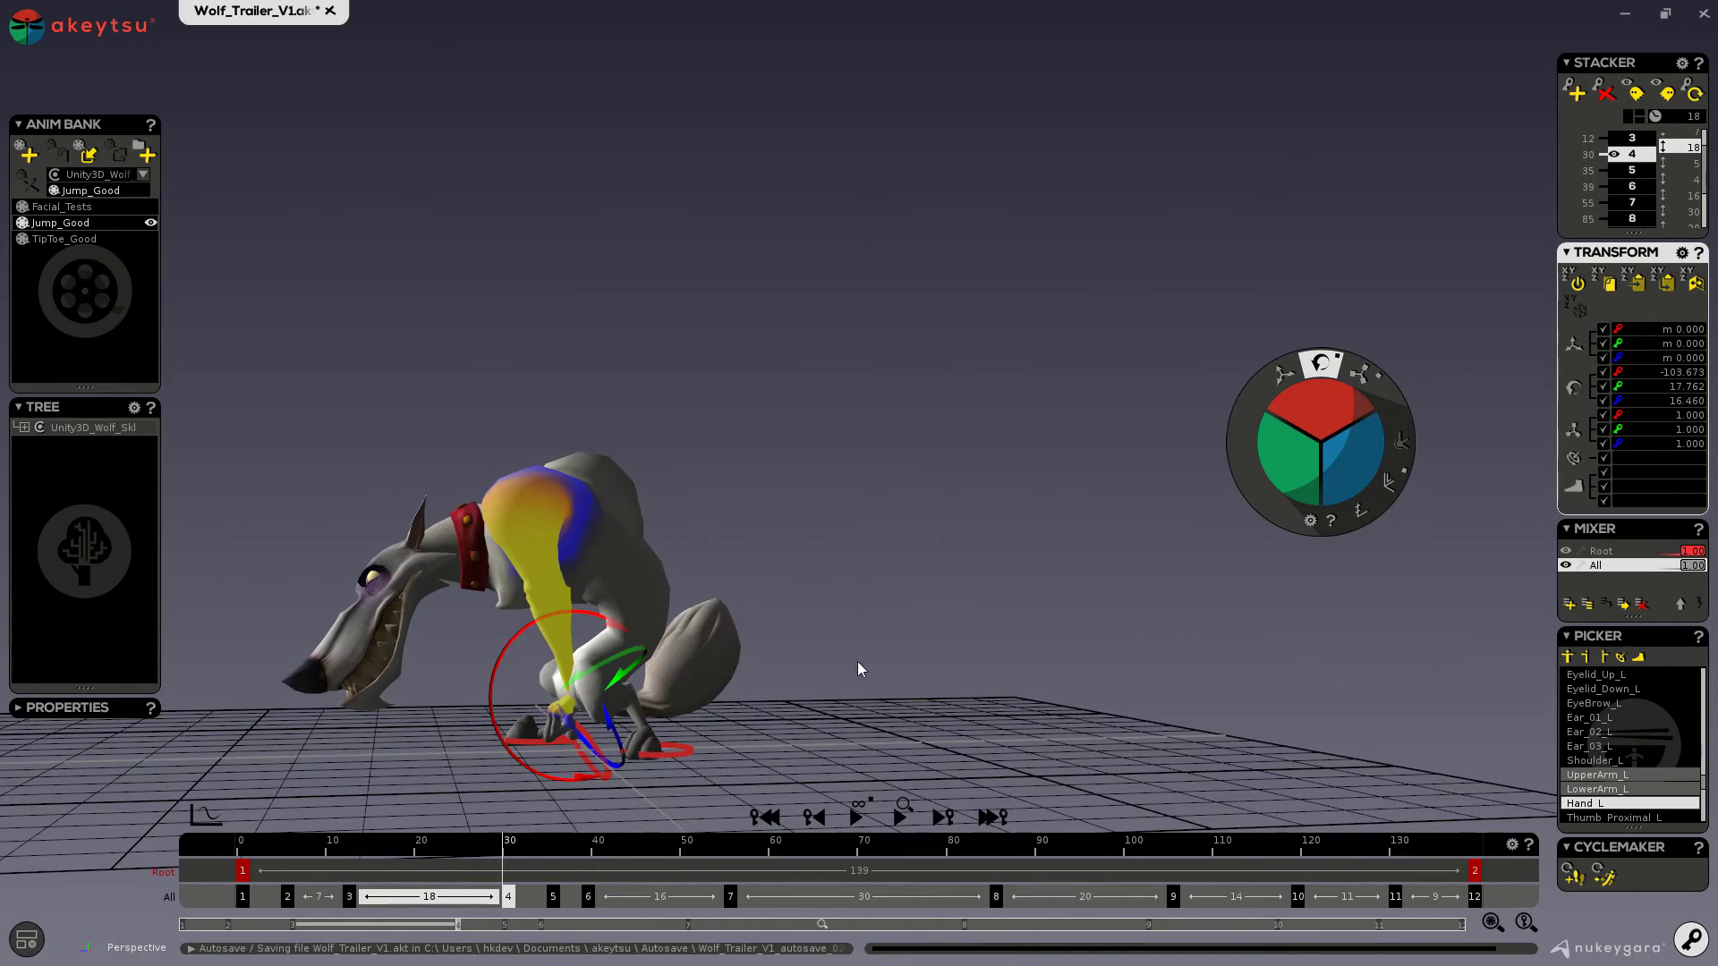
key("ctrl+z")
right_click_drag(1029, 637, 1022, 707)
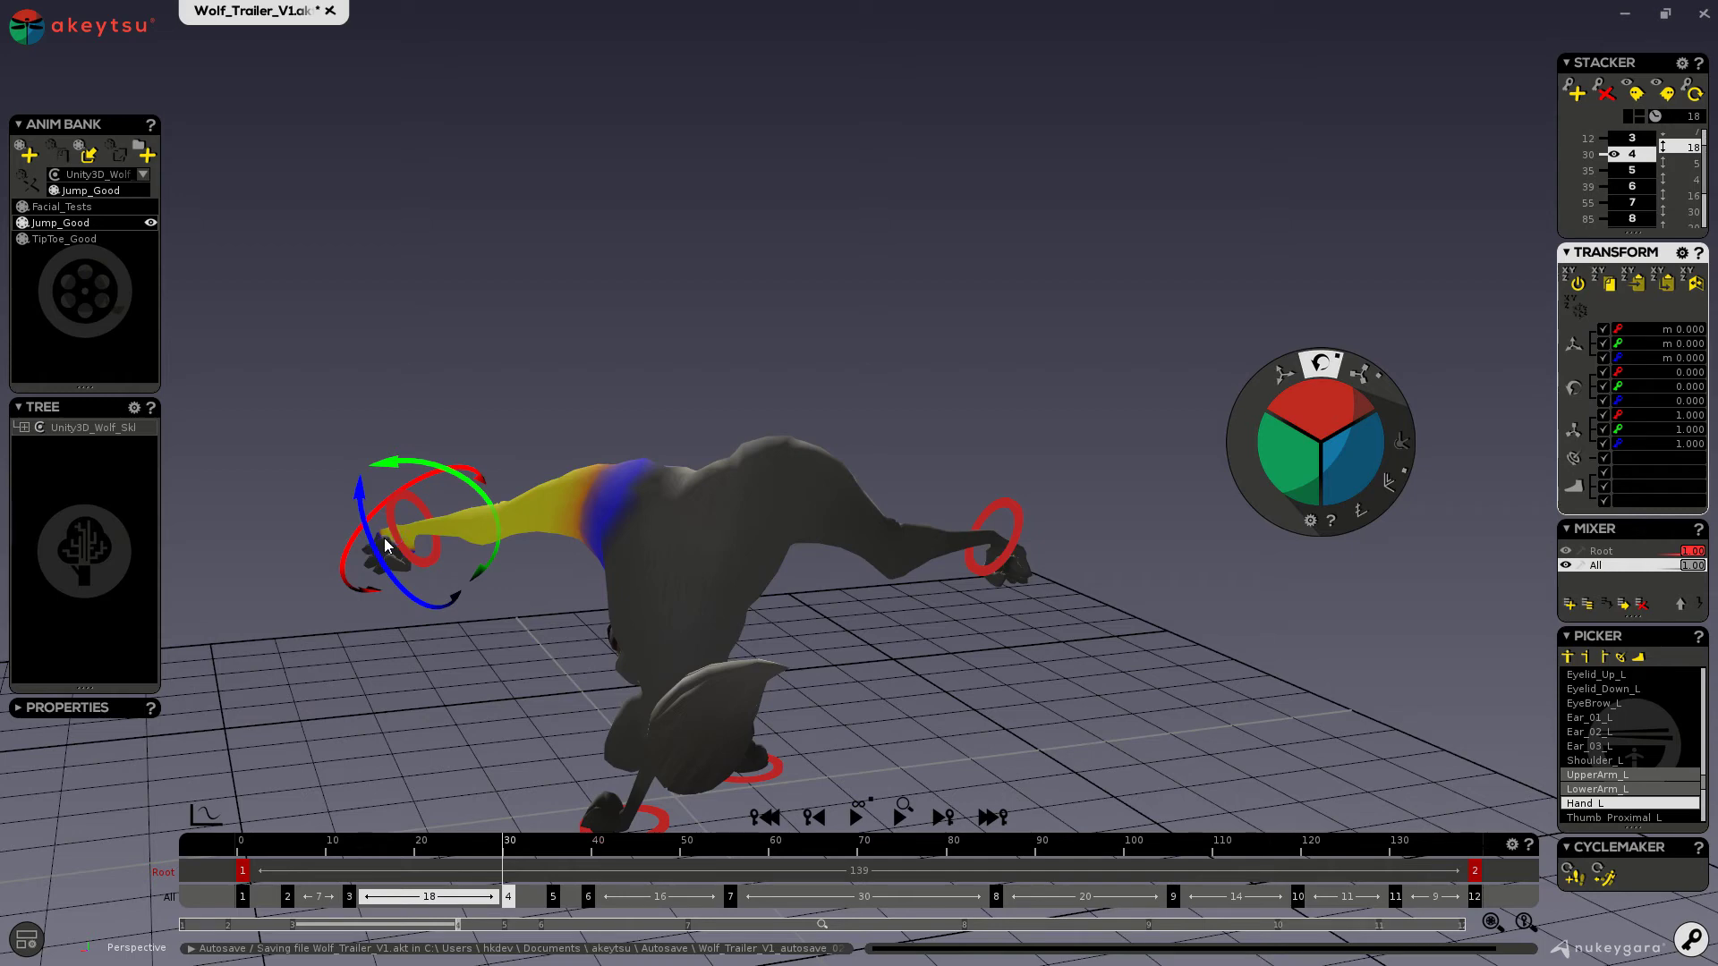
Select the left-hand IK control and examine its position at key 4 and at key 7, frame 55.
left_click(414, 507)
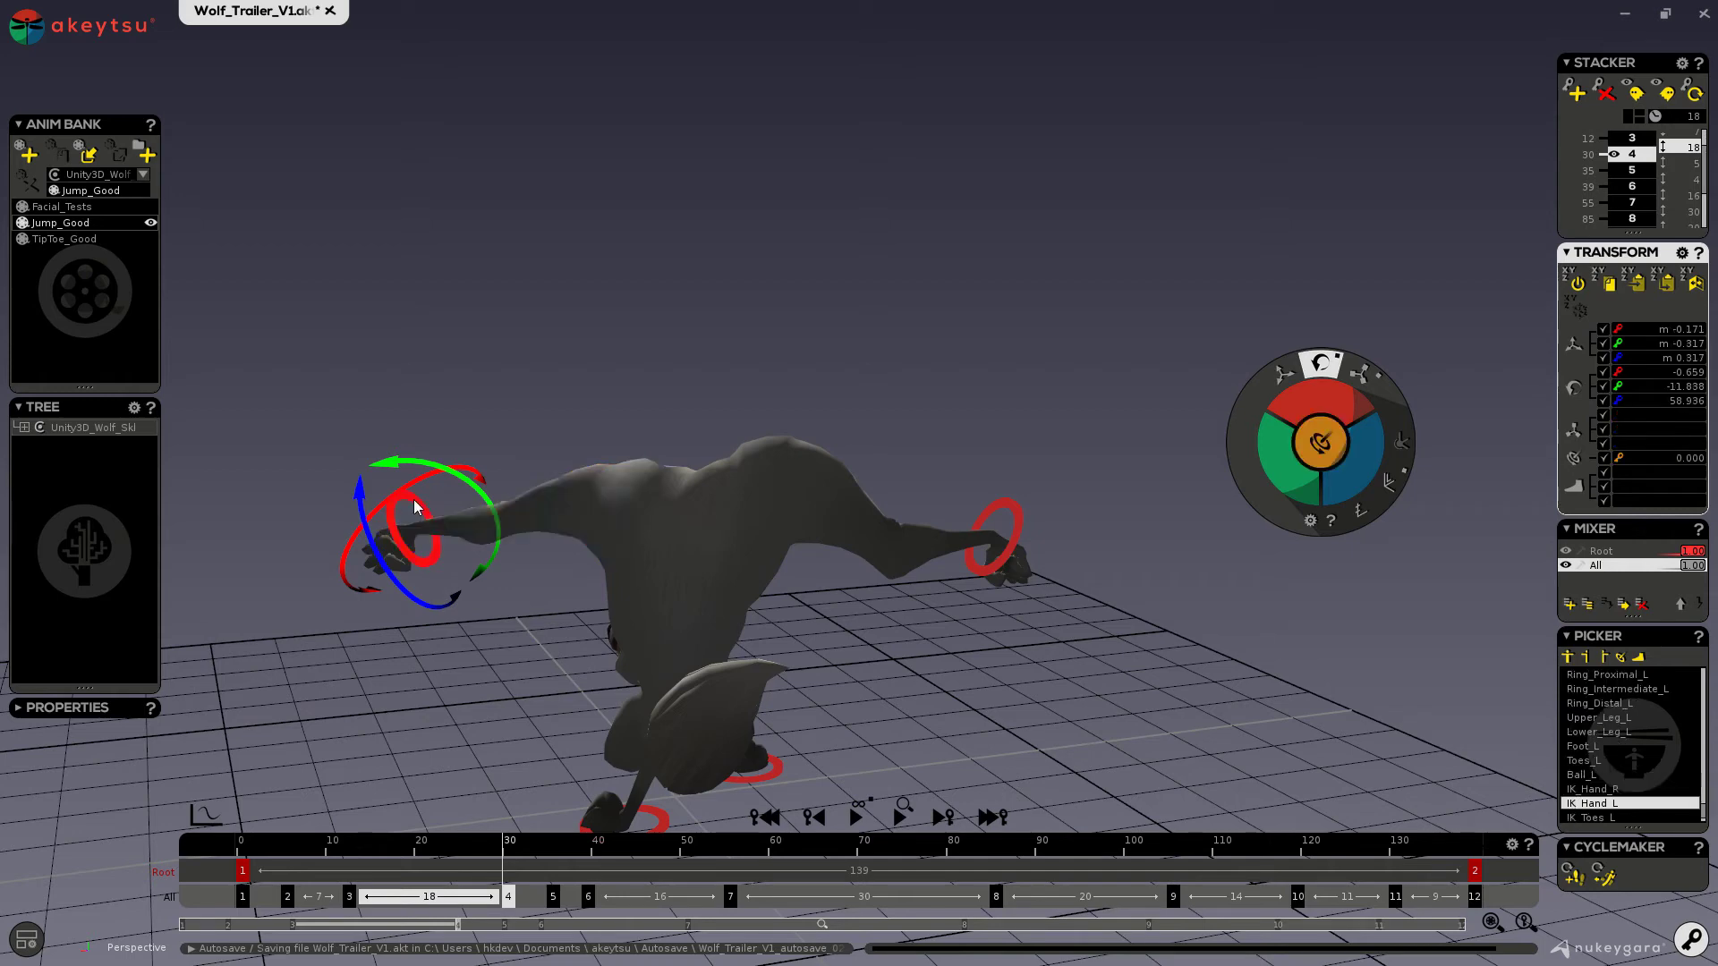
middle_click_drag(418, 673, 507, 657)
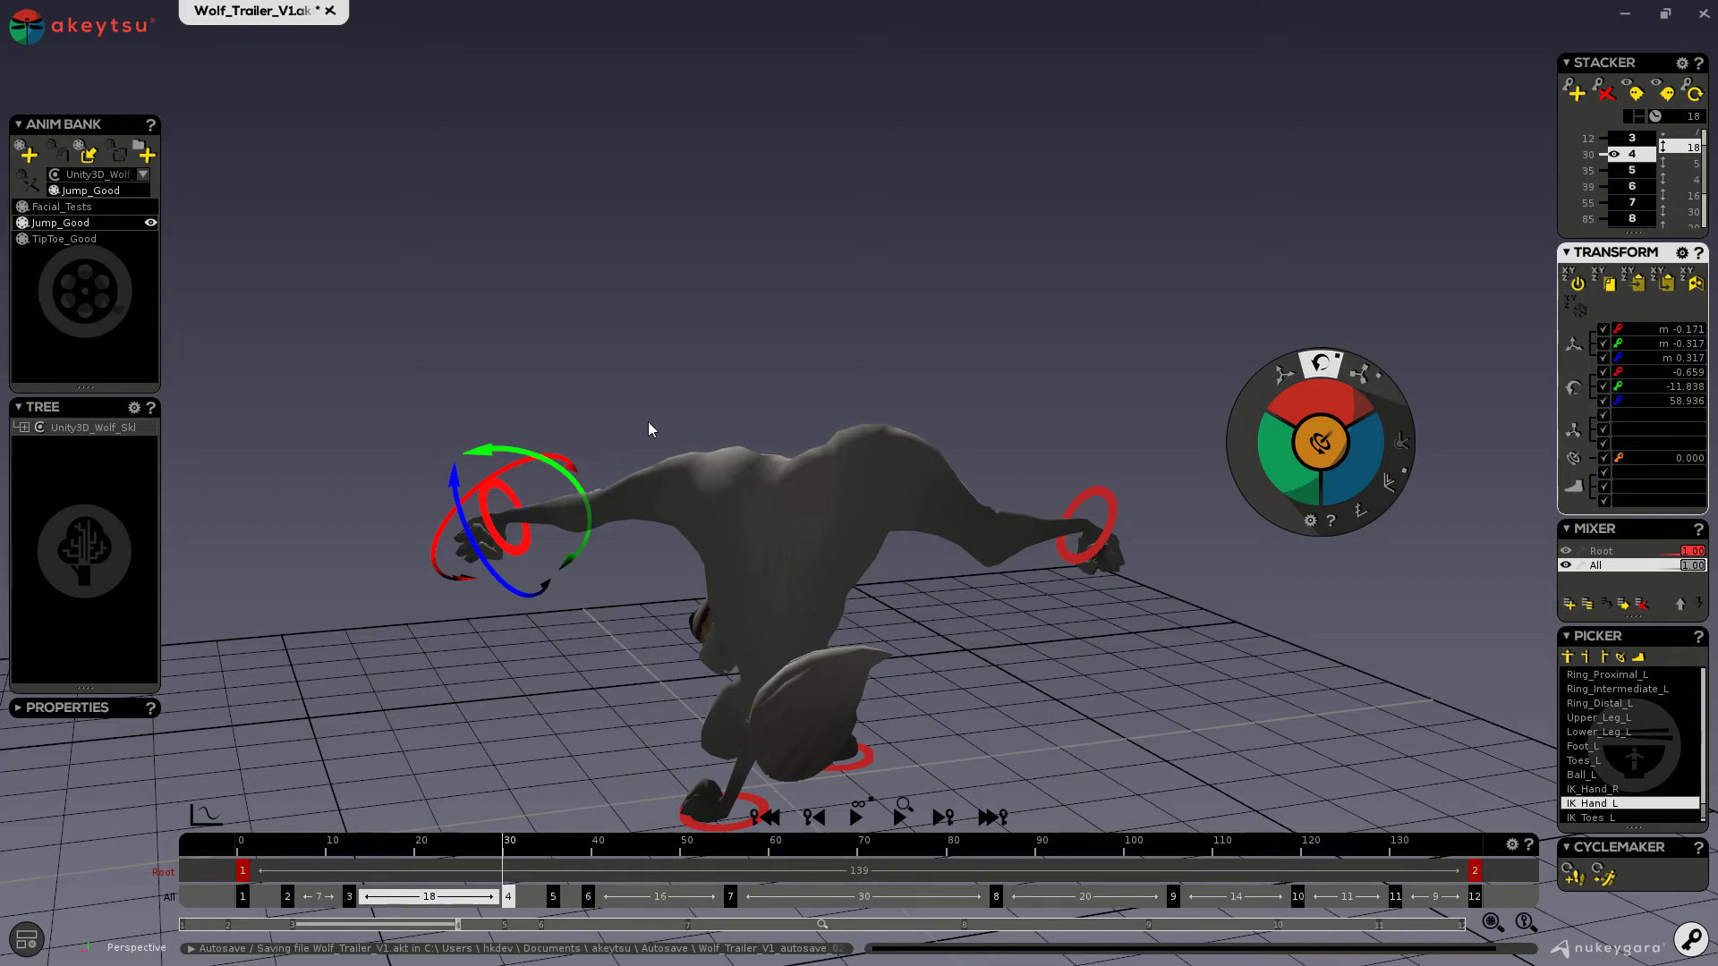
middle_click_drag(915, 630, 870, 615, "alt")
left_click(731, 892)
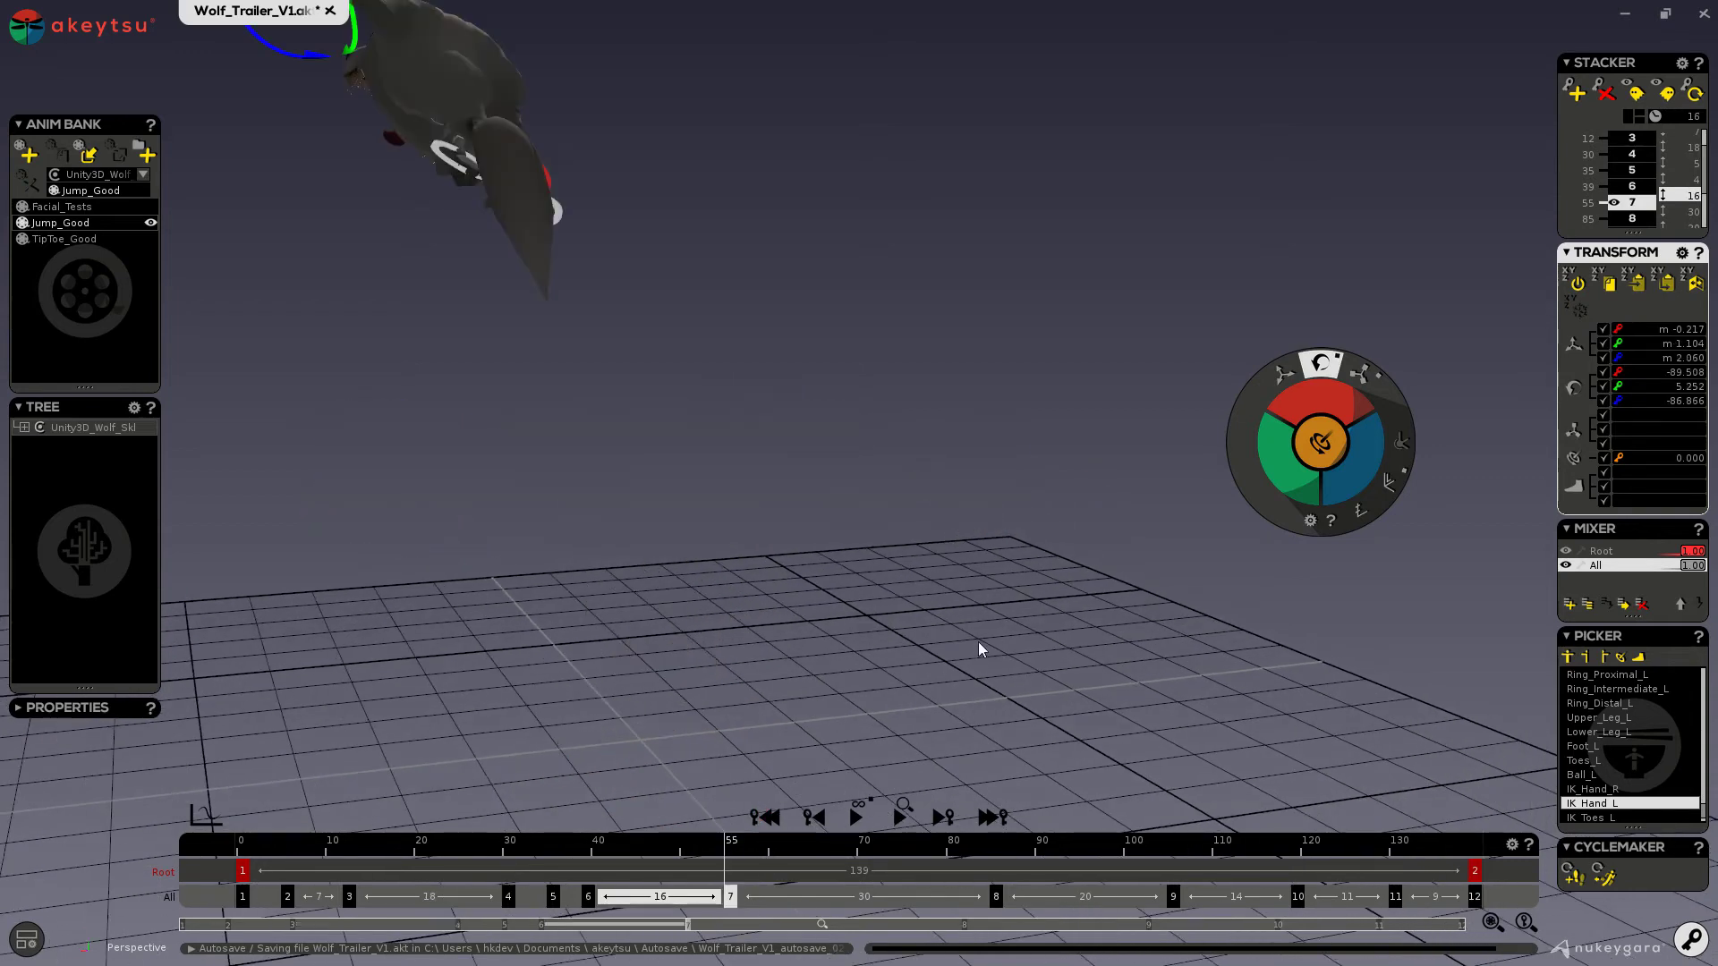
scroll(676, 625, "down", 5)
left_click_drag(430, 481, 491, 383, "alt")
middle_click_drag(492, 384, 579, 759, "alt")
left_click_drag(579, 760, 757, 632, "alt")
middle_click_drag(757, 630, 1116, 676)
Undo the last edit, select the right-hand IK control at key 3, frame 12, and copy its channel values.
left_click_drag(498, 669, 569, 707)
key("ctrl+z")
middle_click_drag(516, 683, 648, 686)
left_click(500, 650)
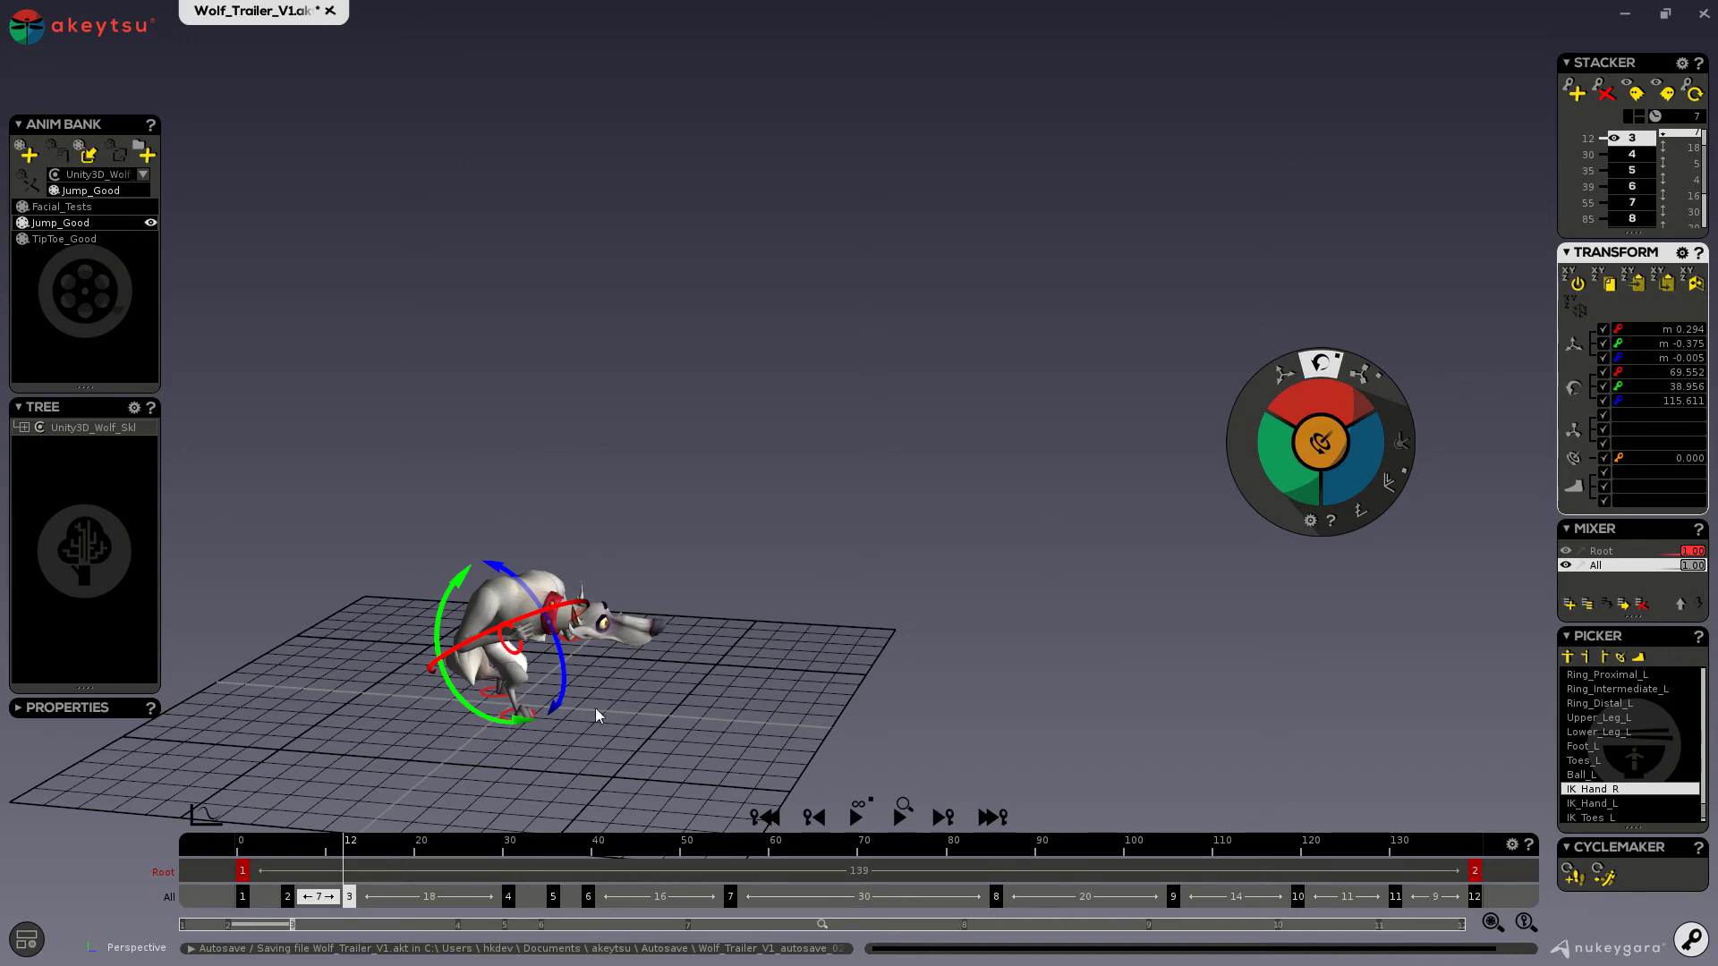
middle_click_drag(513, 730, 817, 723)
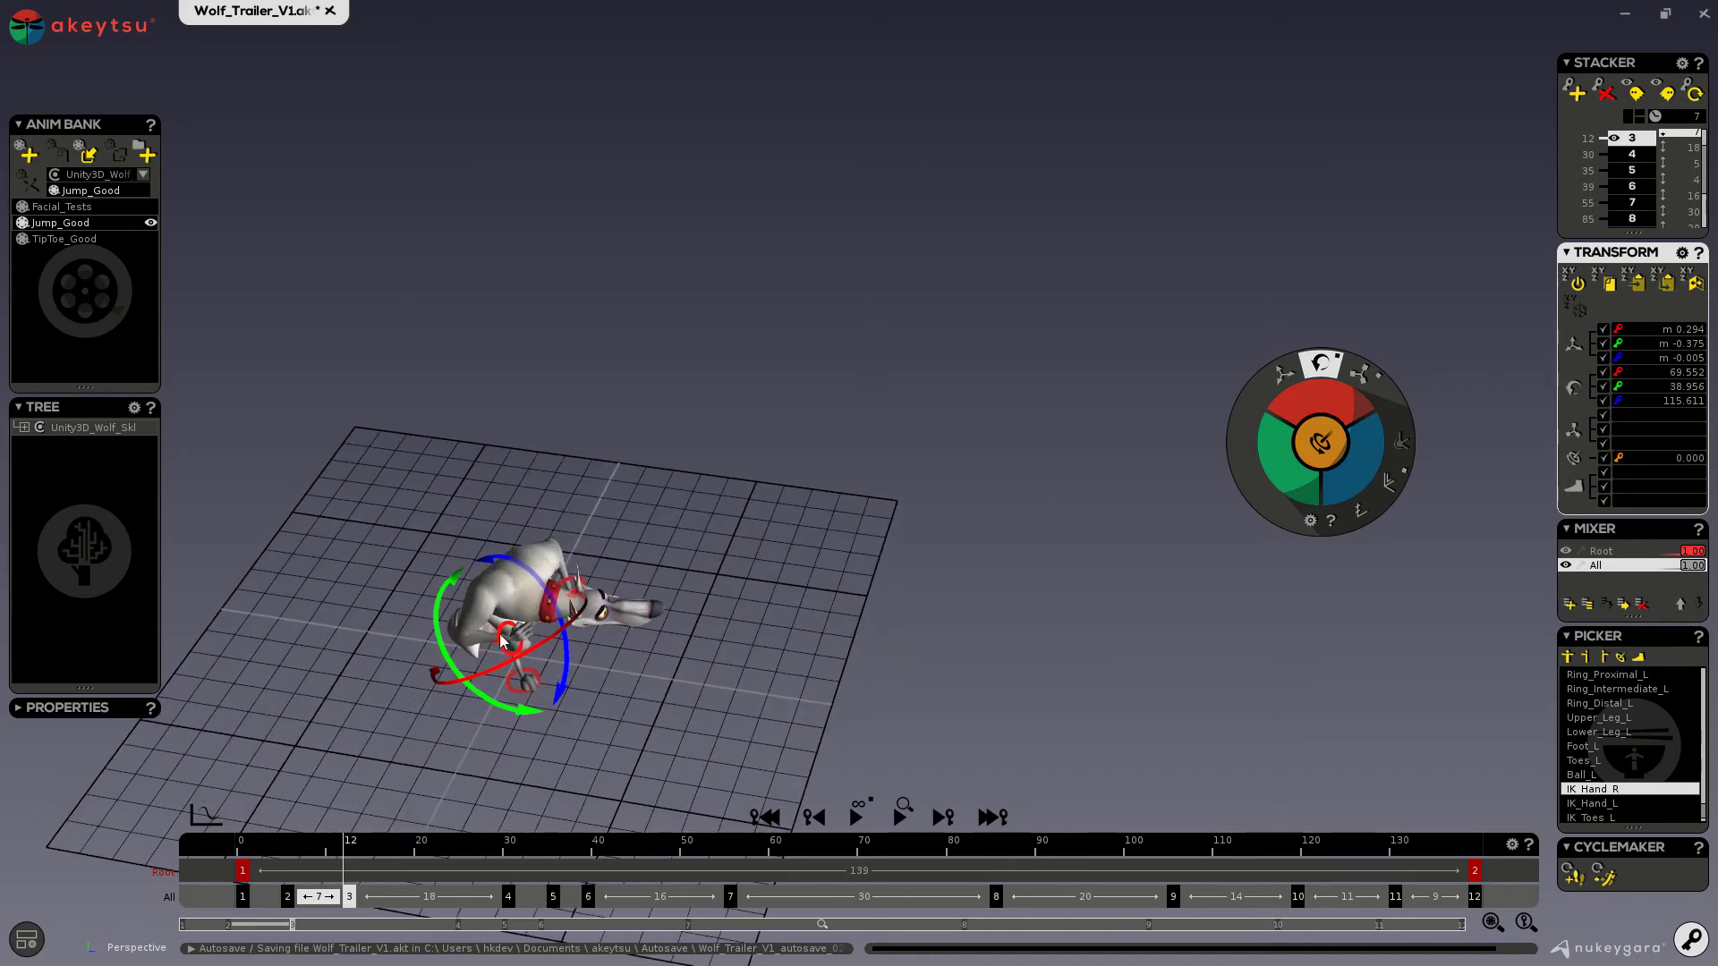
Try pasting the right-hand IK control's key 3 values onto it at key 7, frame 55, and undo the paste.
left_click(732, 896)
middle_click_drag(1144, 640, 1105, 626)
left_click(1636, 283)
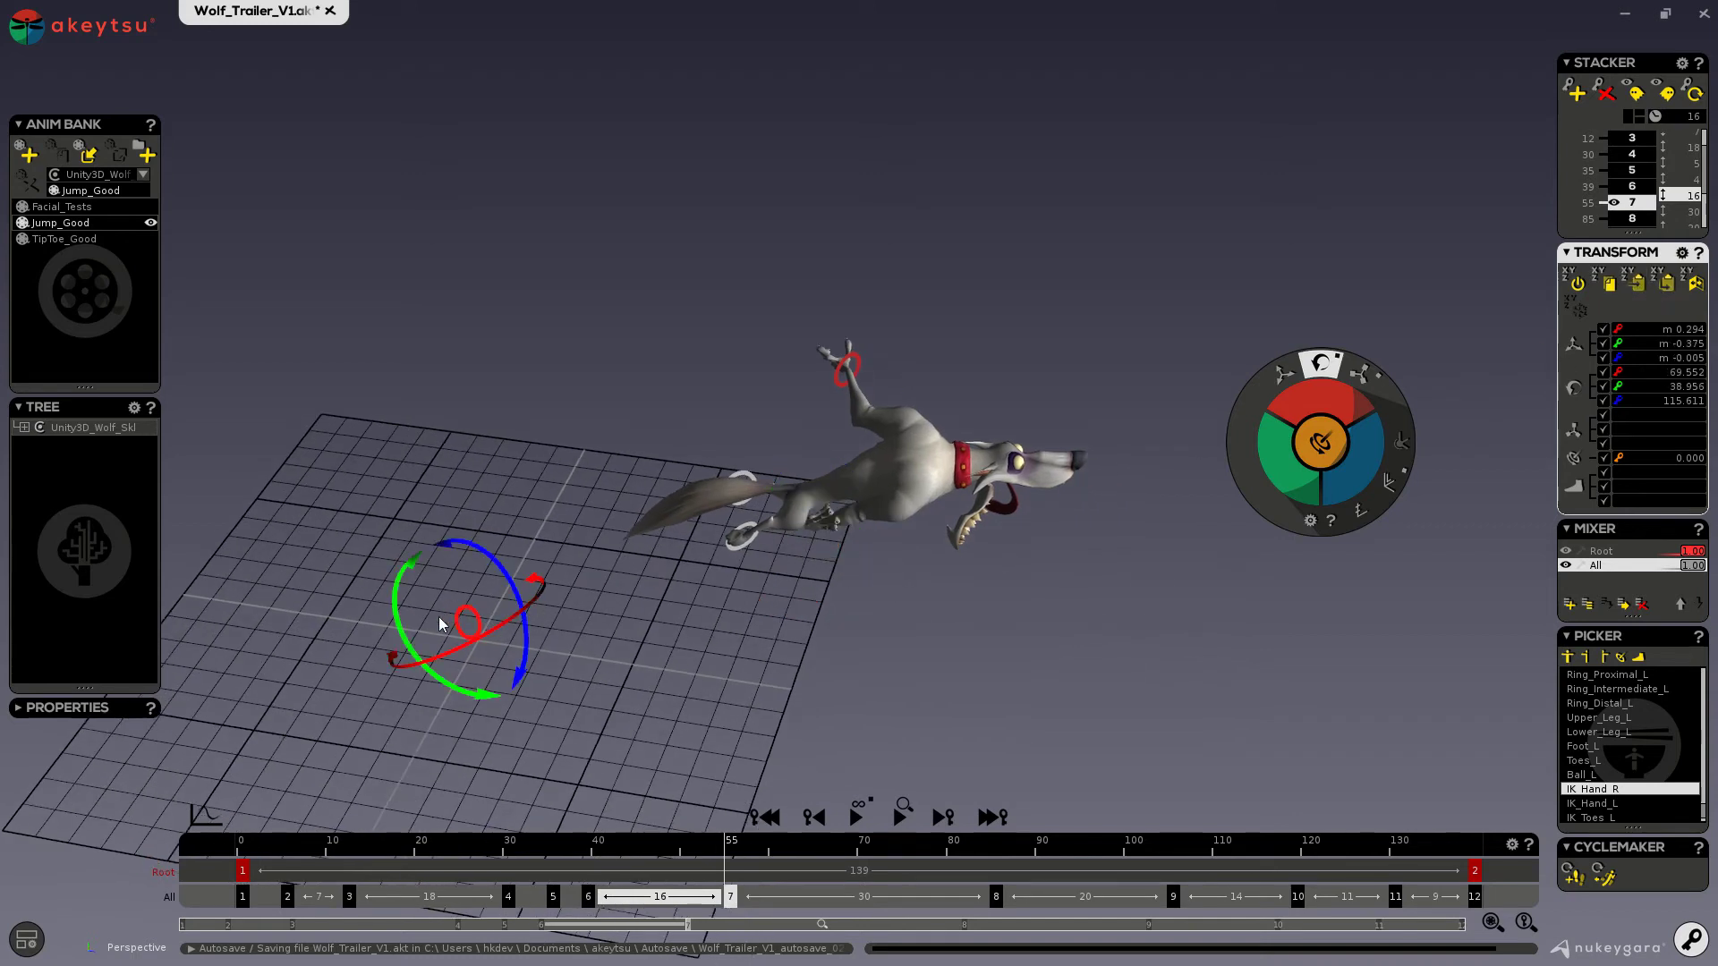
middle_click_drag(633, 626, 915, 590)
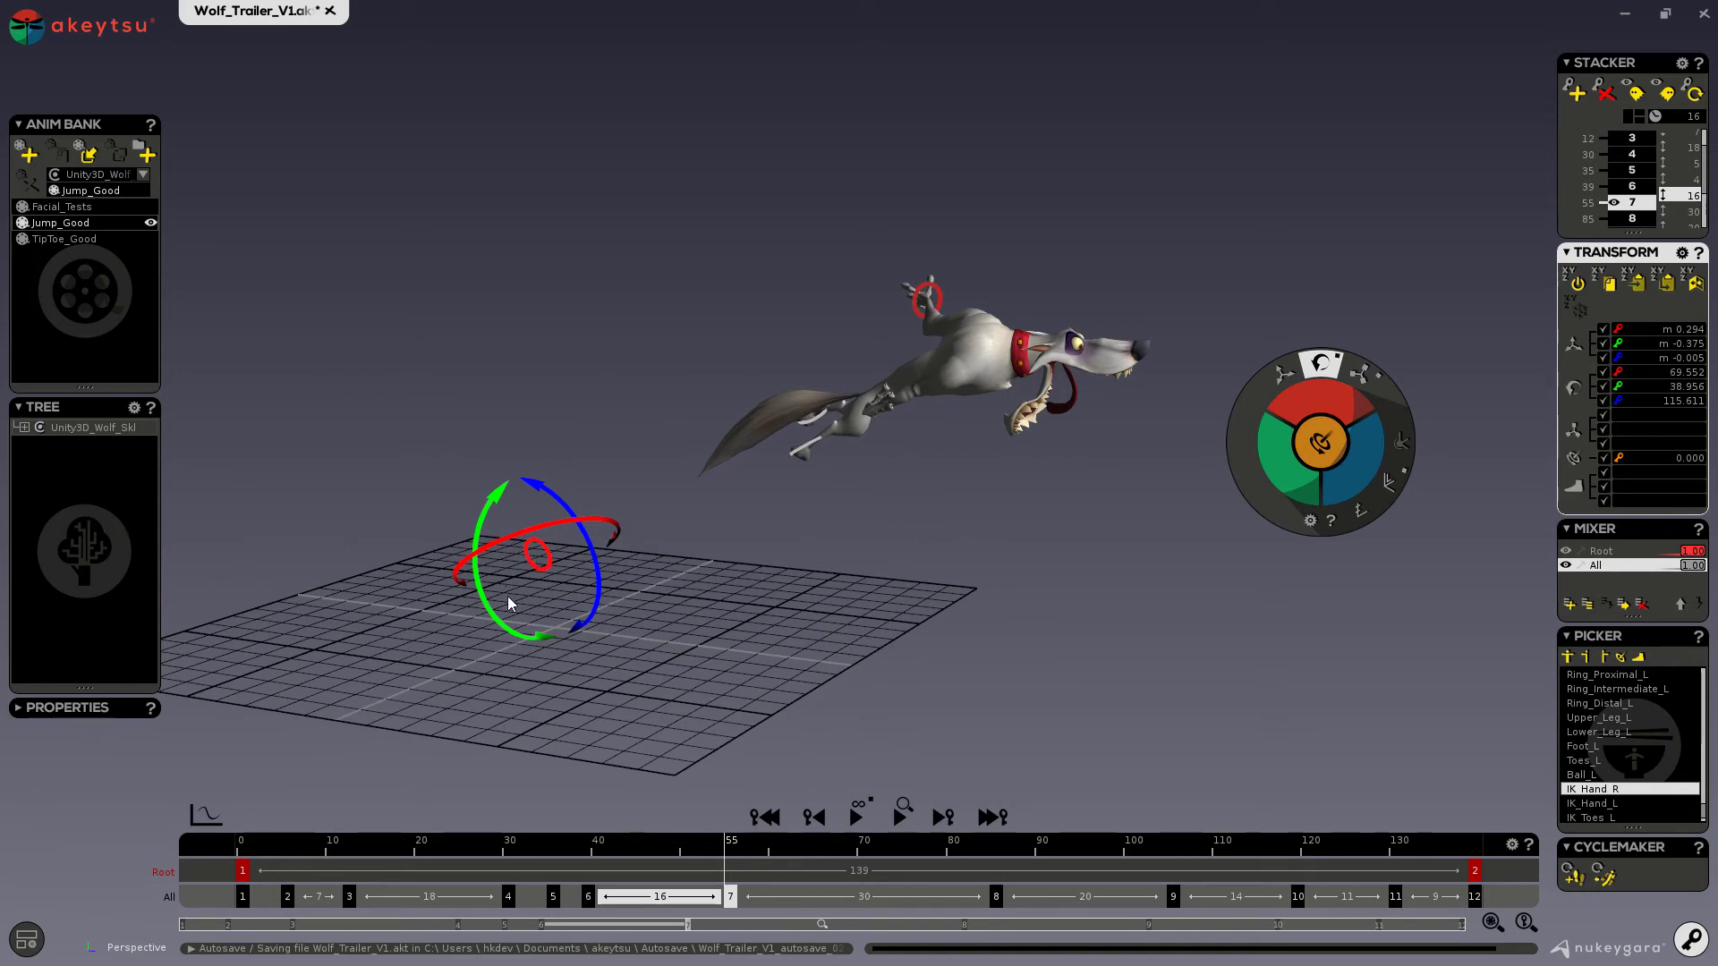
key("ctrl+z")
middle_click_drag(692, 622, 697, 623)
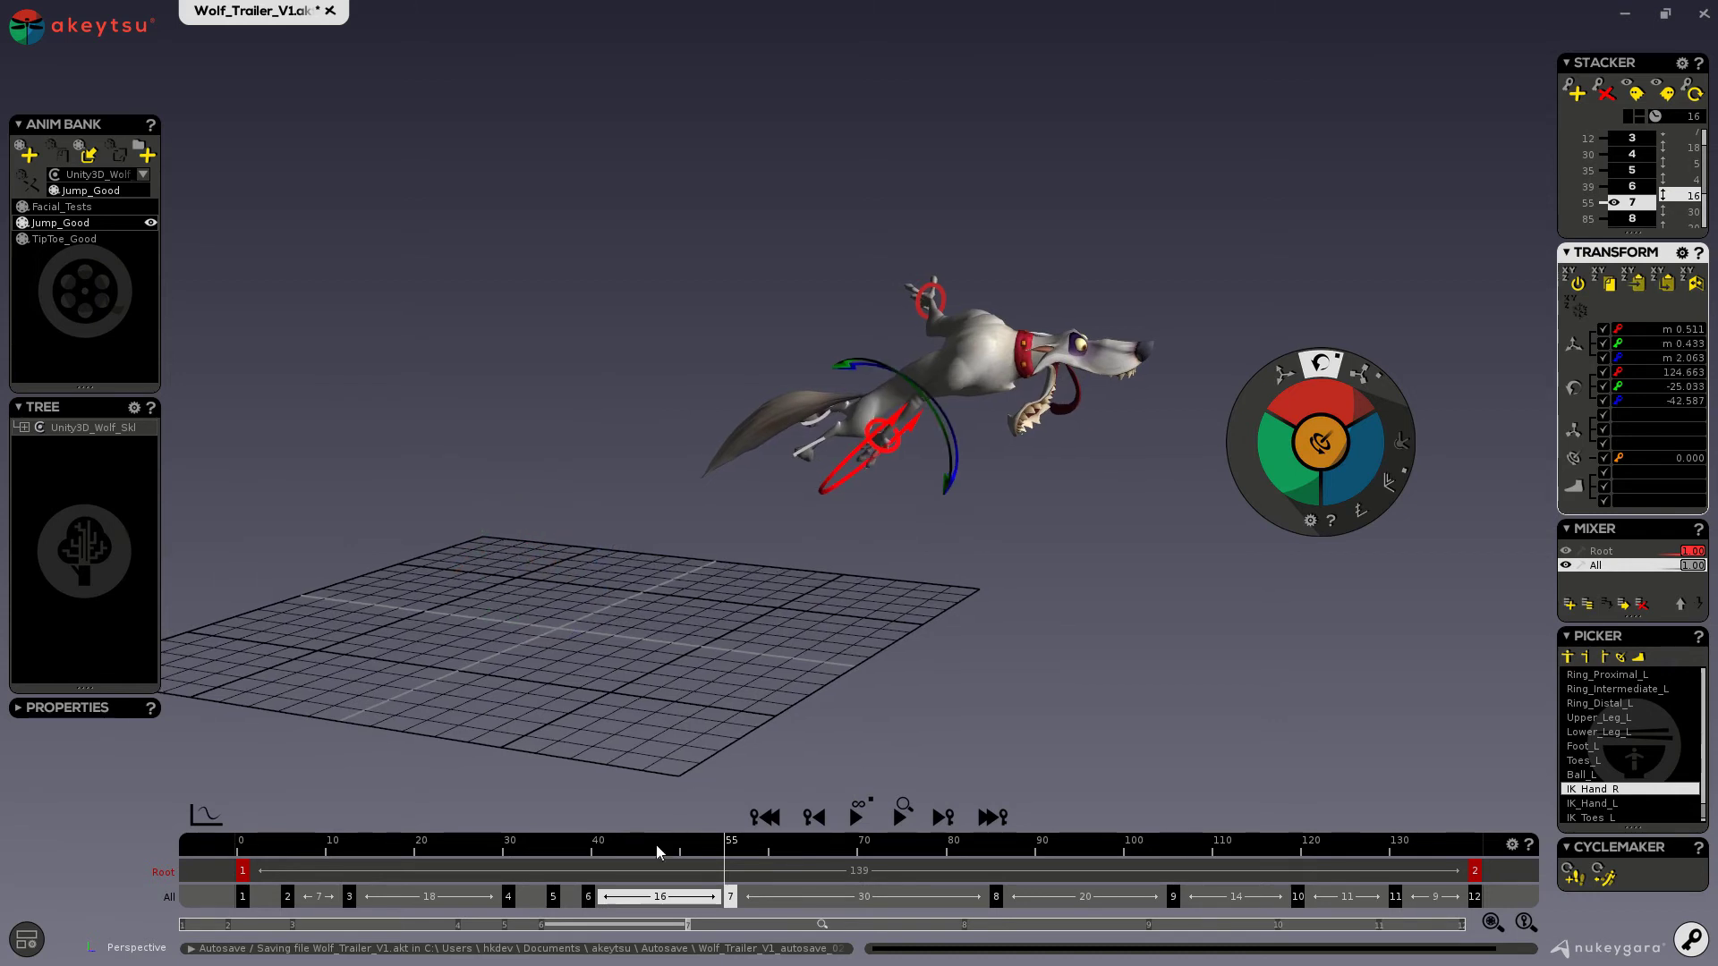
Examine the right-hand IK control and the arm's pose at key 4, frame 30.
left_click(508, 896)
middle_click_drag(391, 682, 700, 678)
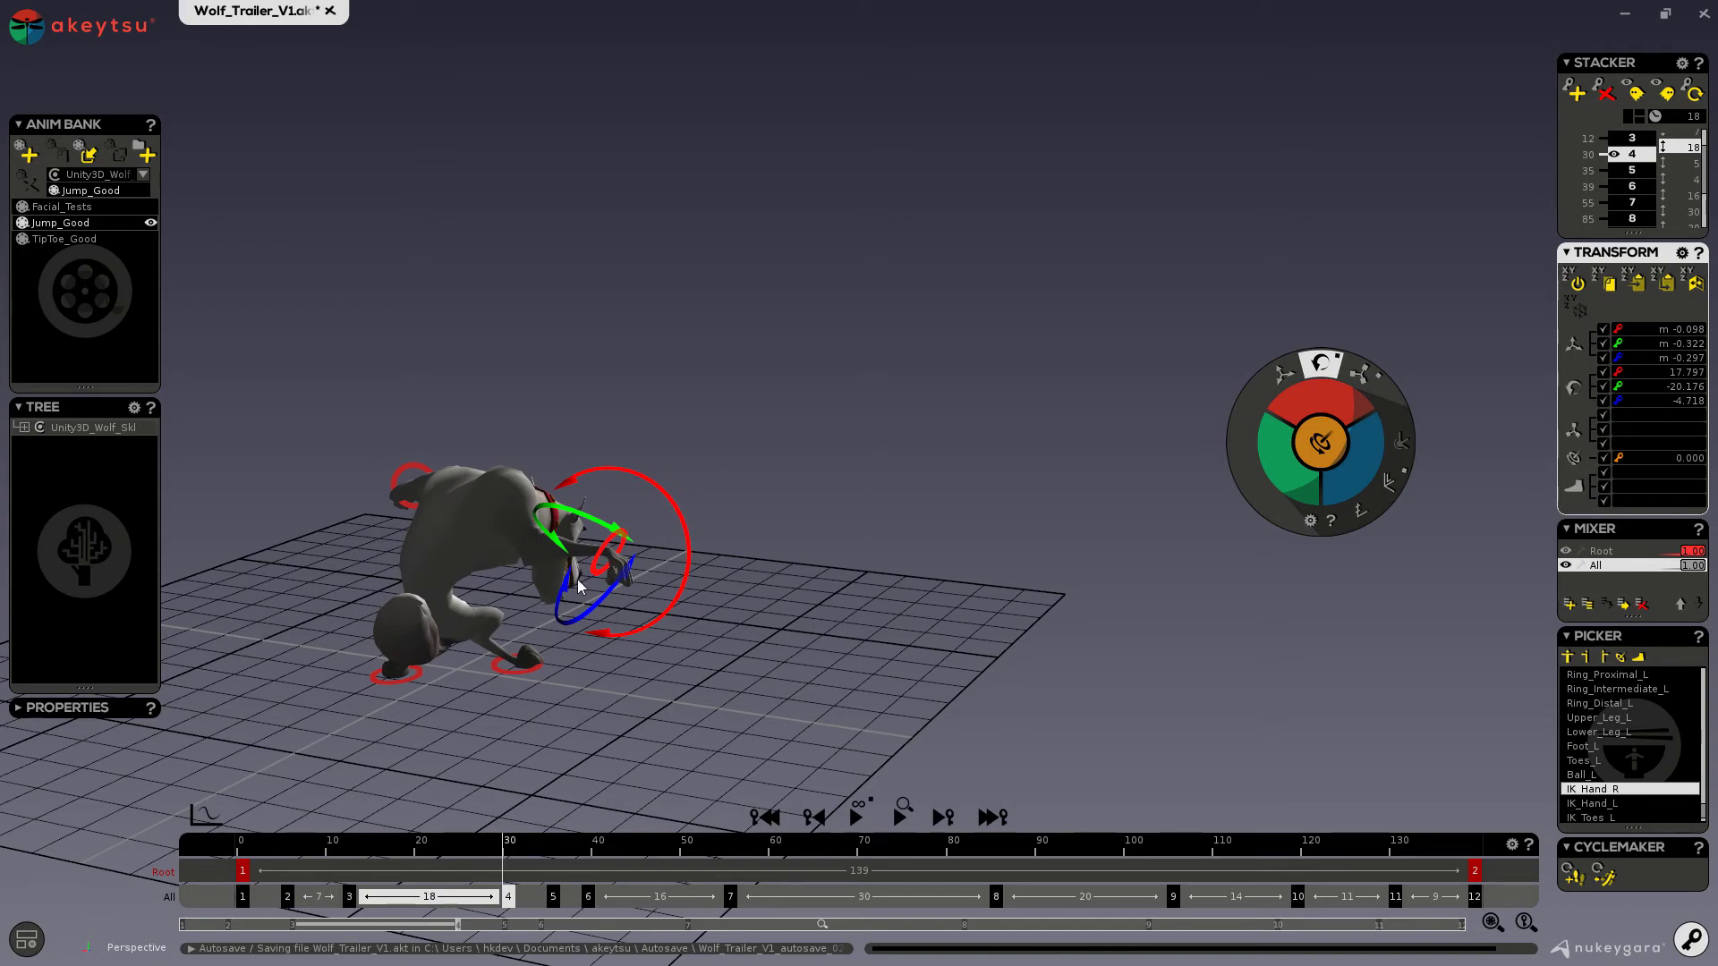
right_click_drag(566, 577, 652, 582, "alt")
middle_click_drag(517, 612, 587, 655, "alt")
left_click_drag(587, 655, 700, 723, "alt")
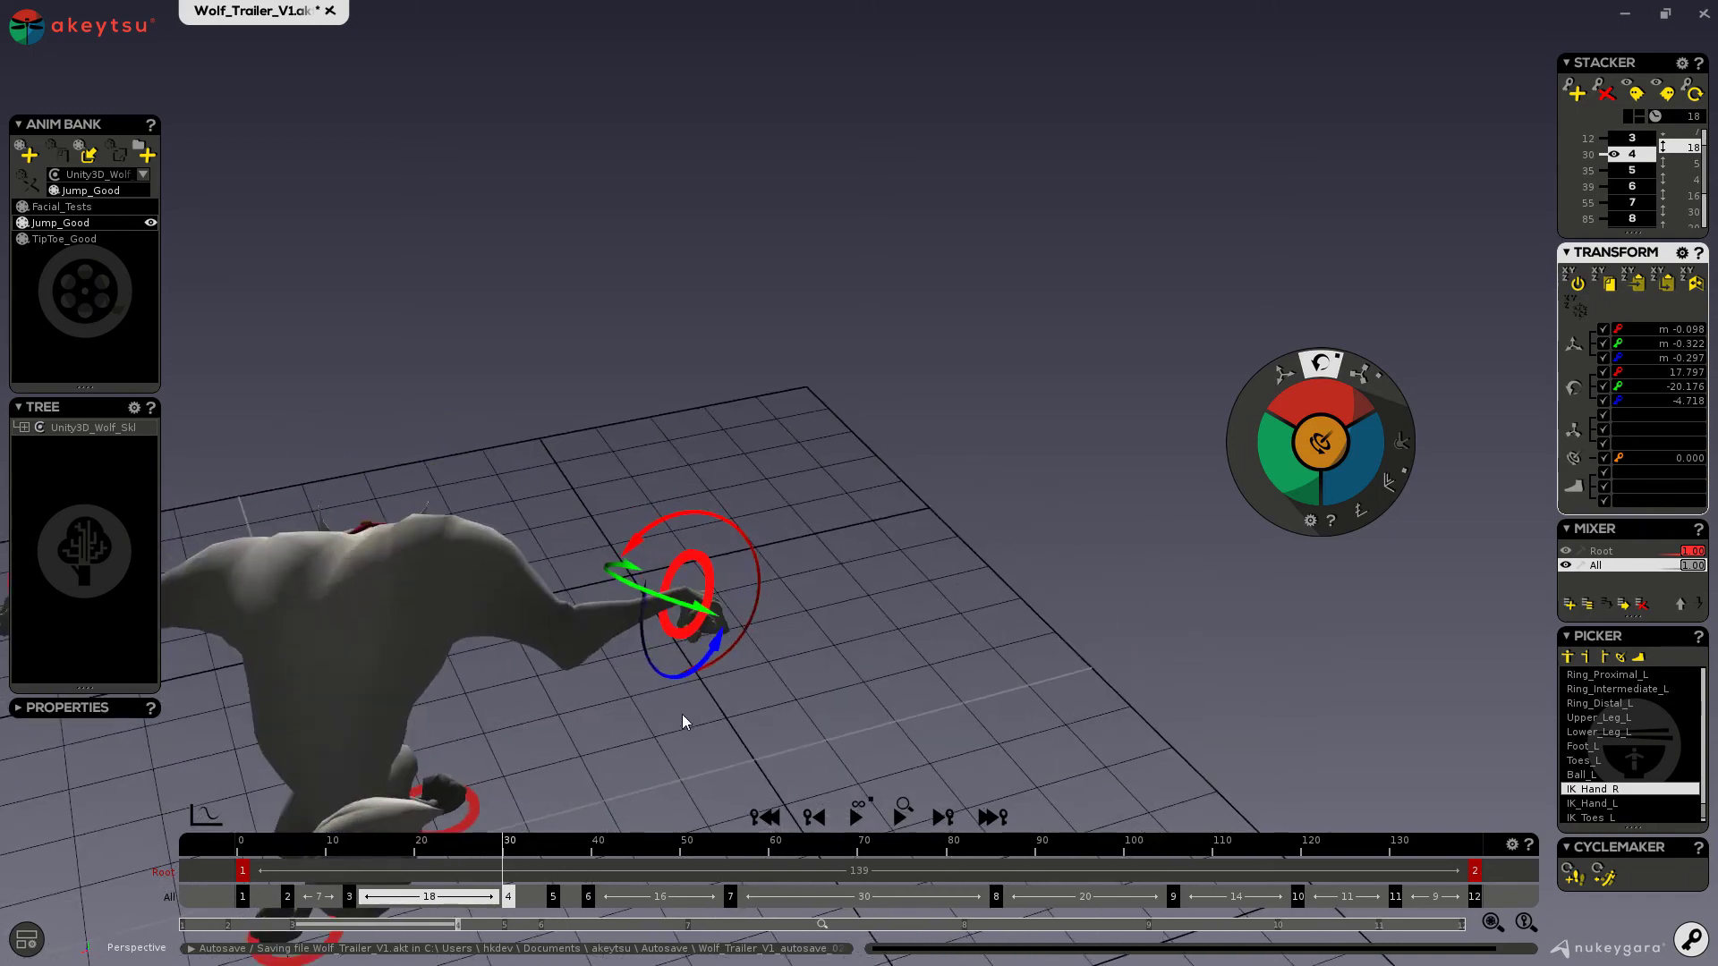
middle_click_drag(562, 733, 637, 690, "alt")
Select the right upper arm, lower arm and hand bones at key 3, frame 12, and copy their channel values.
left_click(348, 897)
left_click_drag(818, 627, 551, 600, "alt")
left_click(461, 507)
left_click(496, 571)
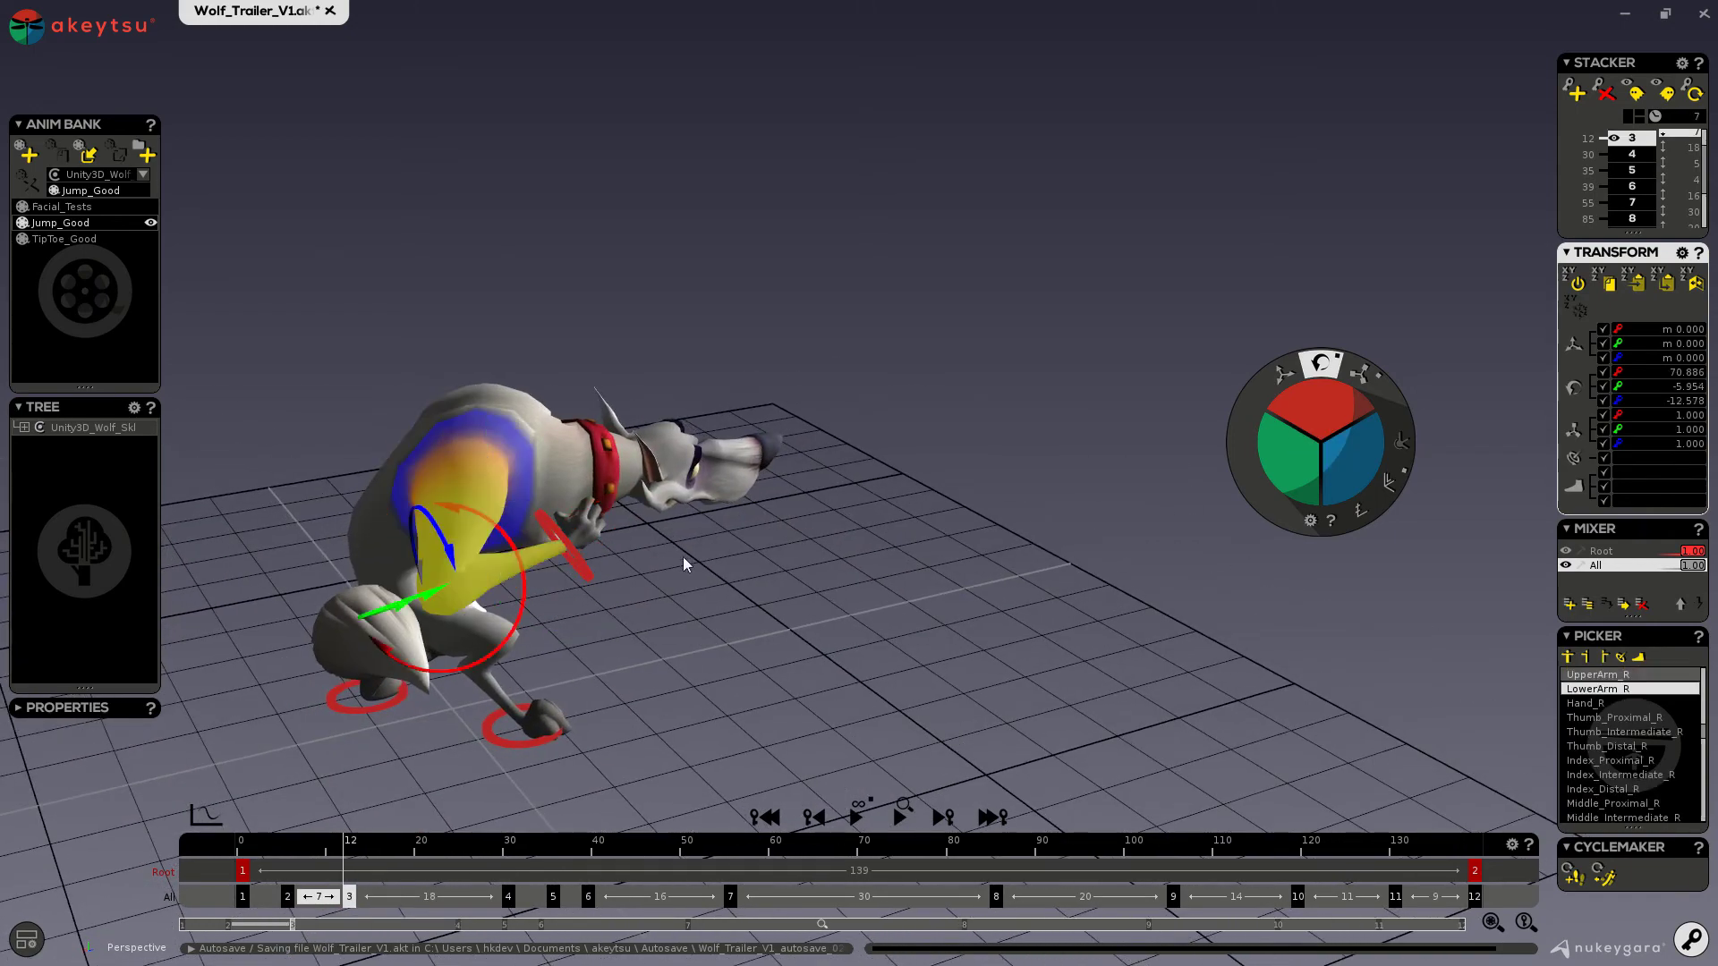
left_click_drag(625, 549, 605, 556, "alt")
left_click(608, 564)
middle_click_drag(816, 623, 782, 708, "alt")
scroll(773, 668, "down", 6)
scroll(773, 667, "down", 1)
left_click(1610, 282)
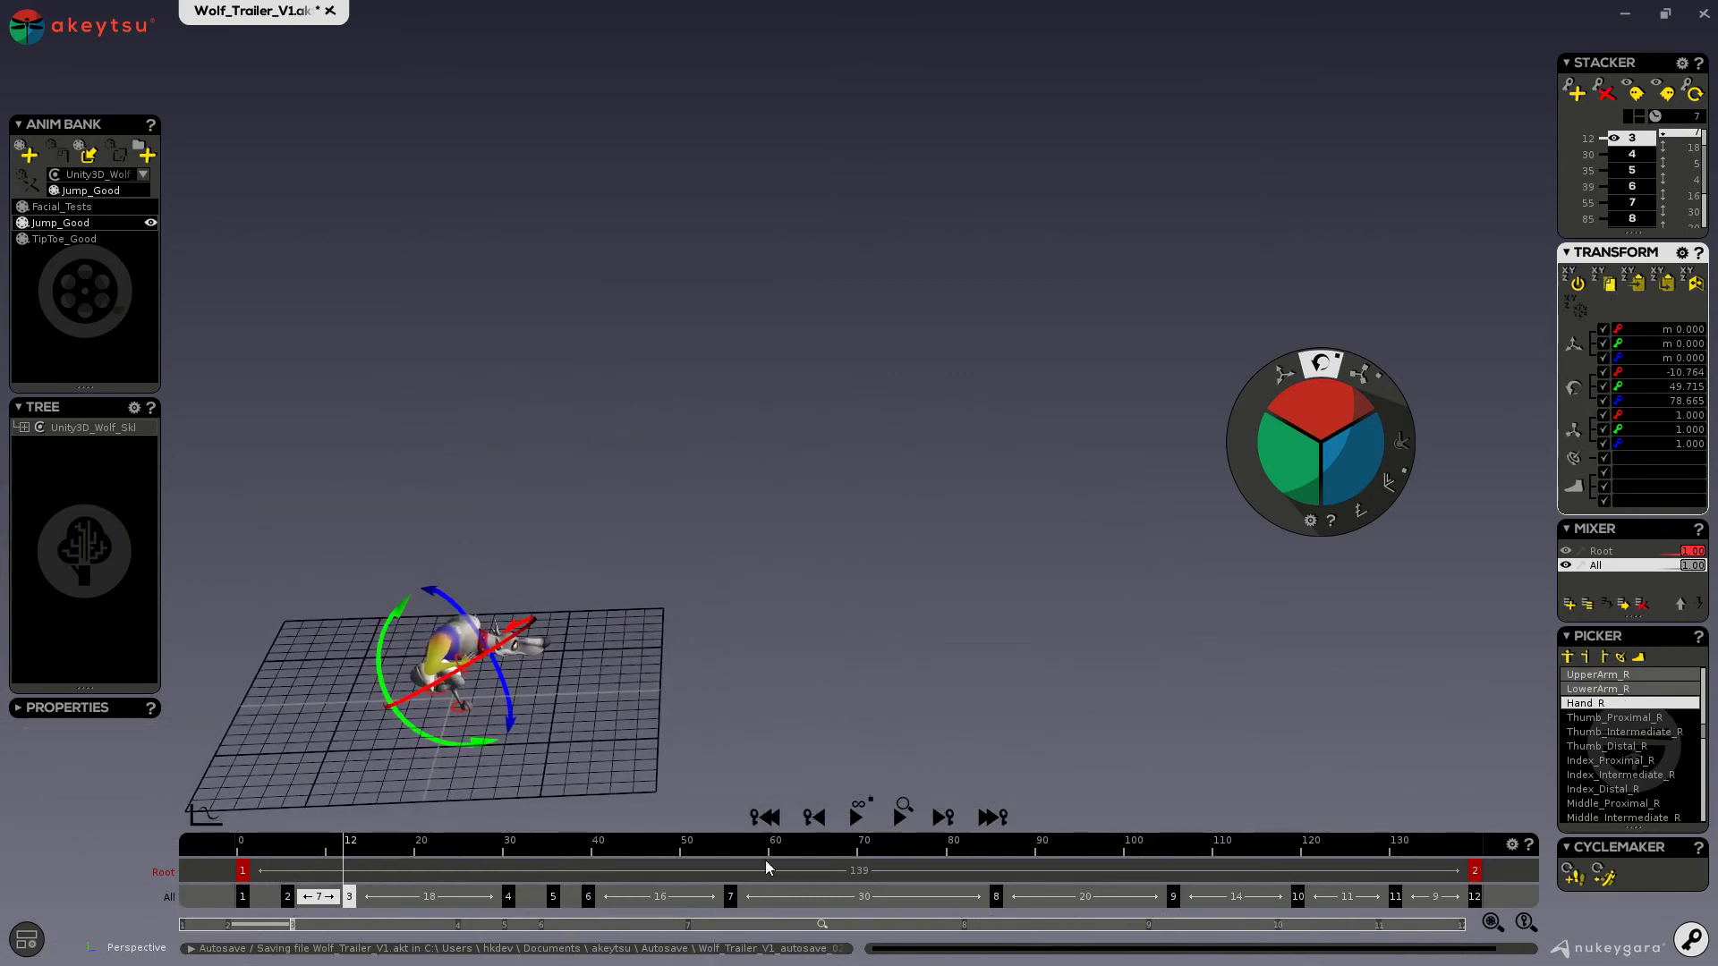
Paste the copied values onto the right arm's bones at key 7, frame 55, and add the right-hand IK control to the selection.
left_click(730, 901)
middle_click_drag(989, 627, 963, 637, "alt")
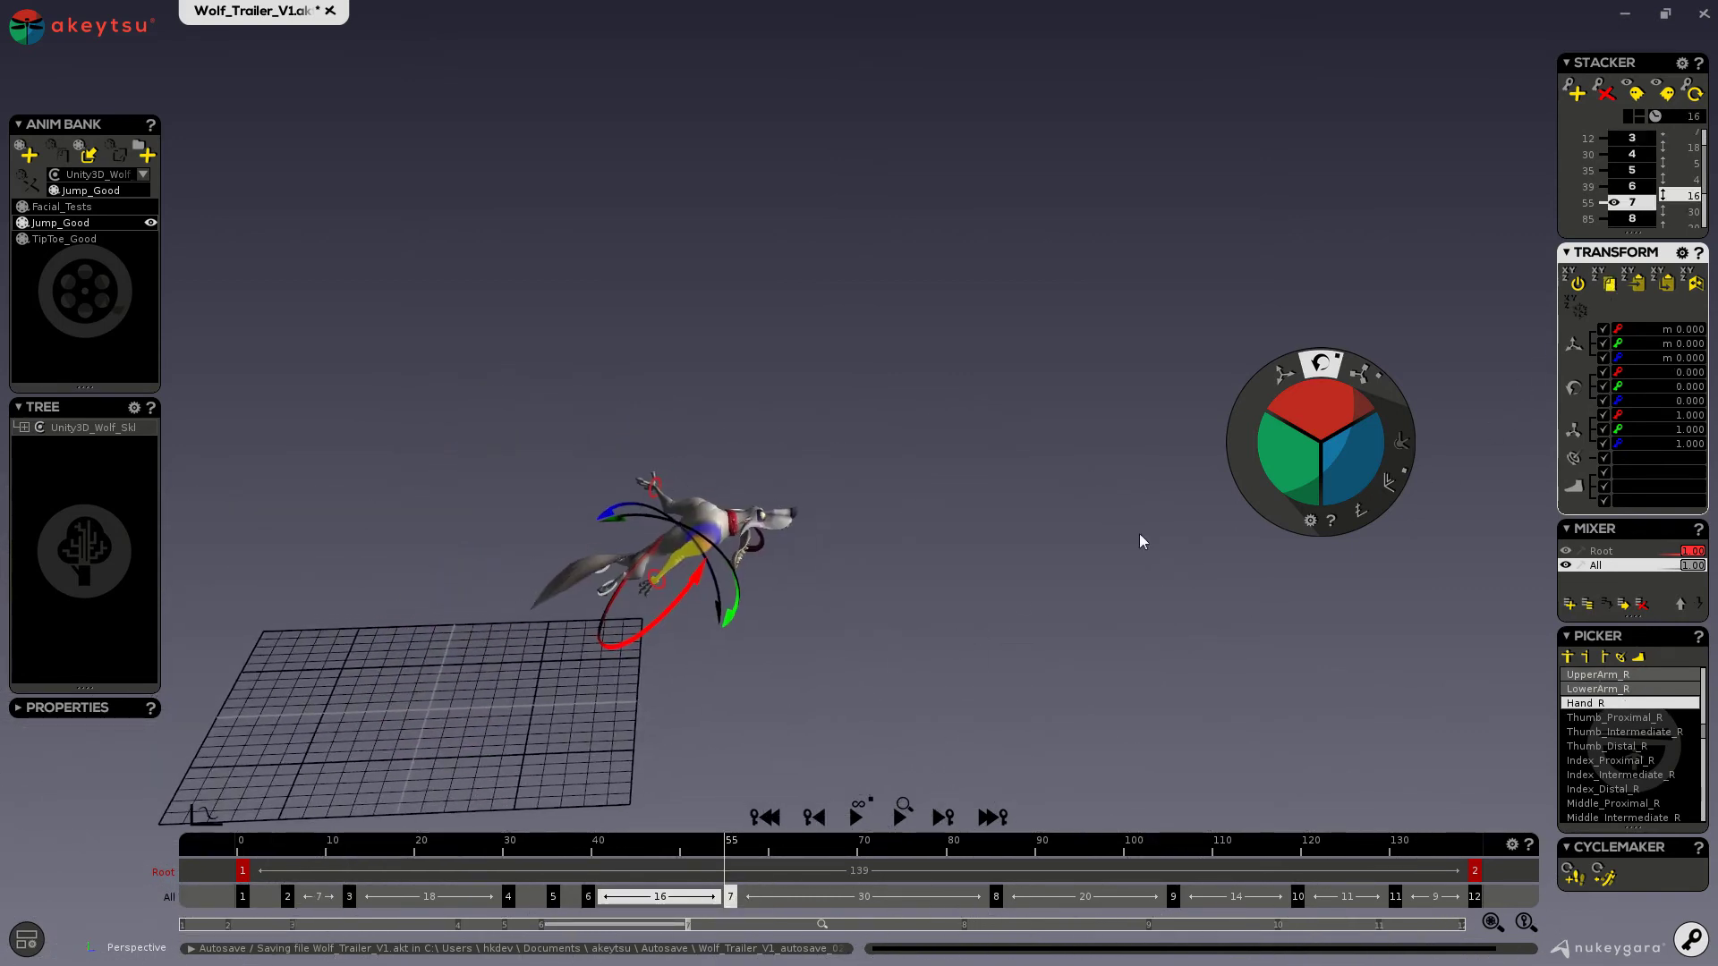
left_click(1638, 285)
left_click_drag(889, 662, 784, 675, "alt")
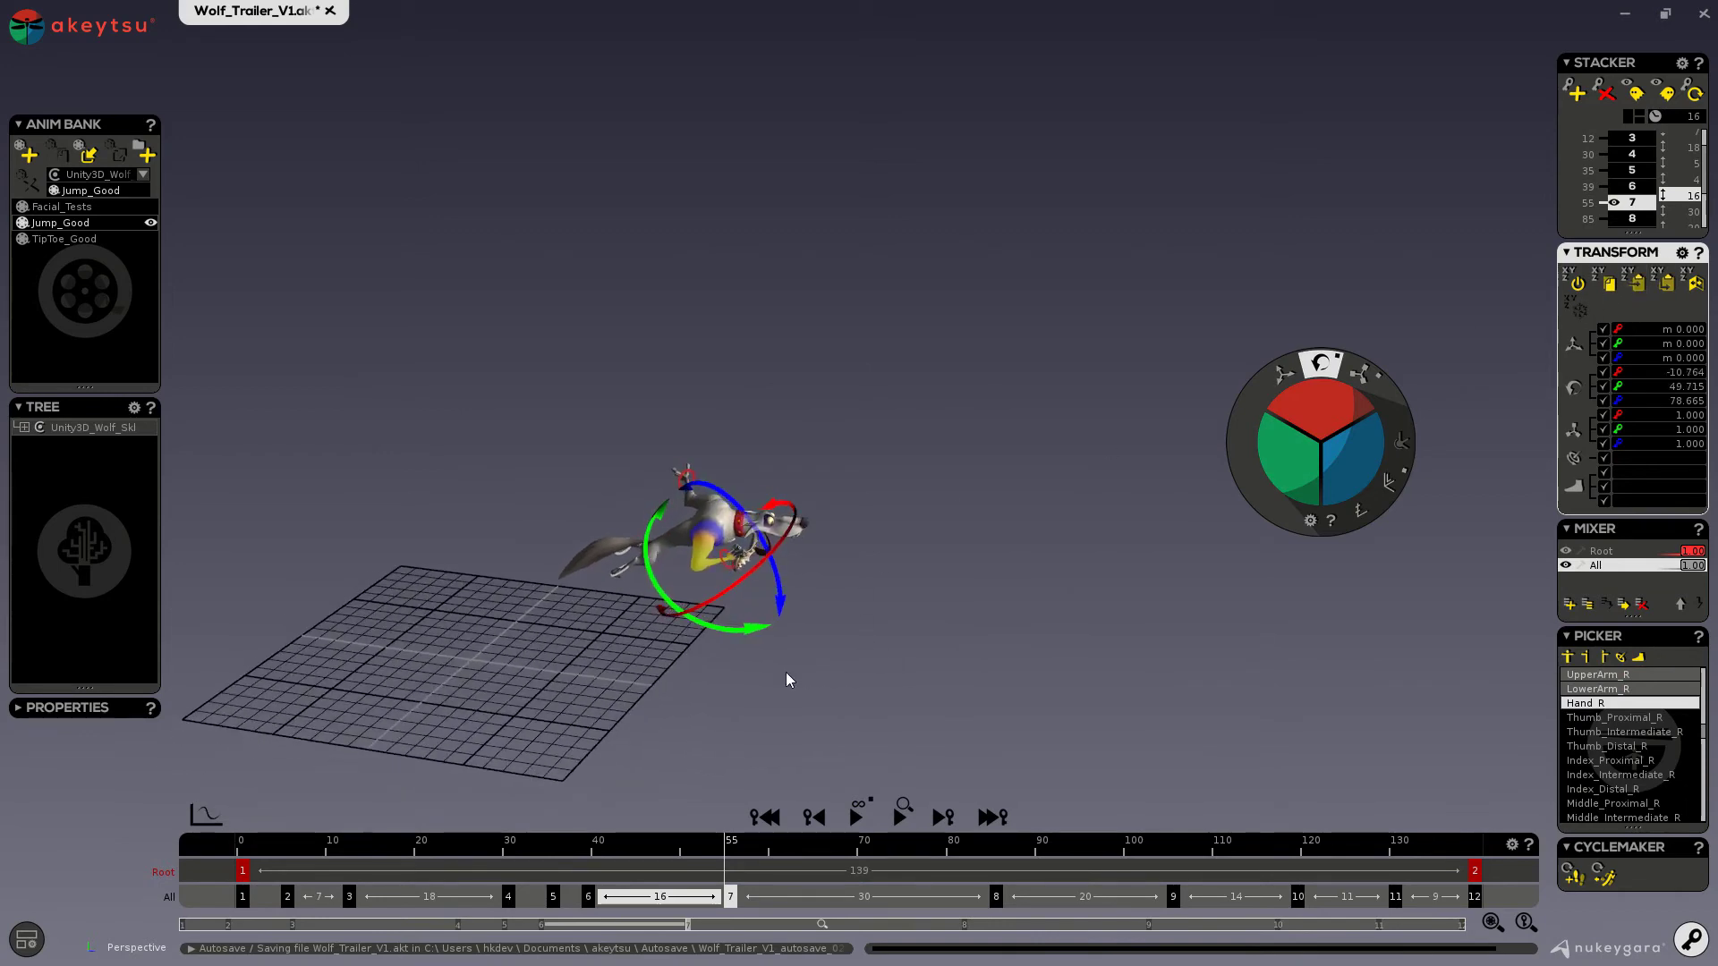
right_click_drag(785, 676, 700, 559, "alt")
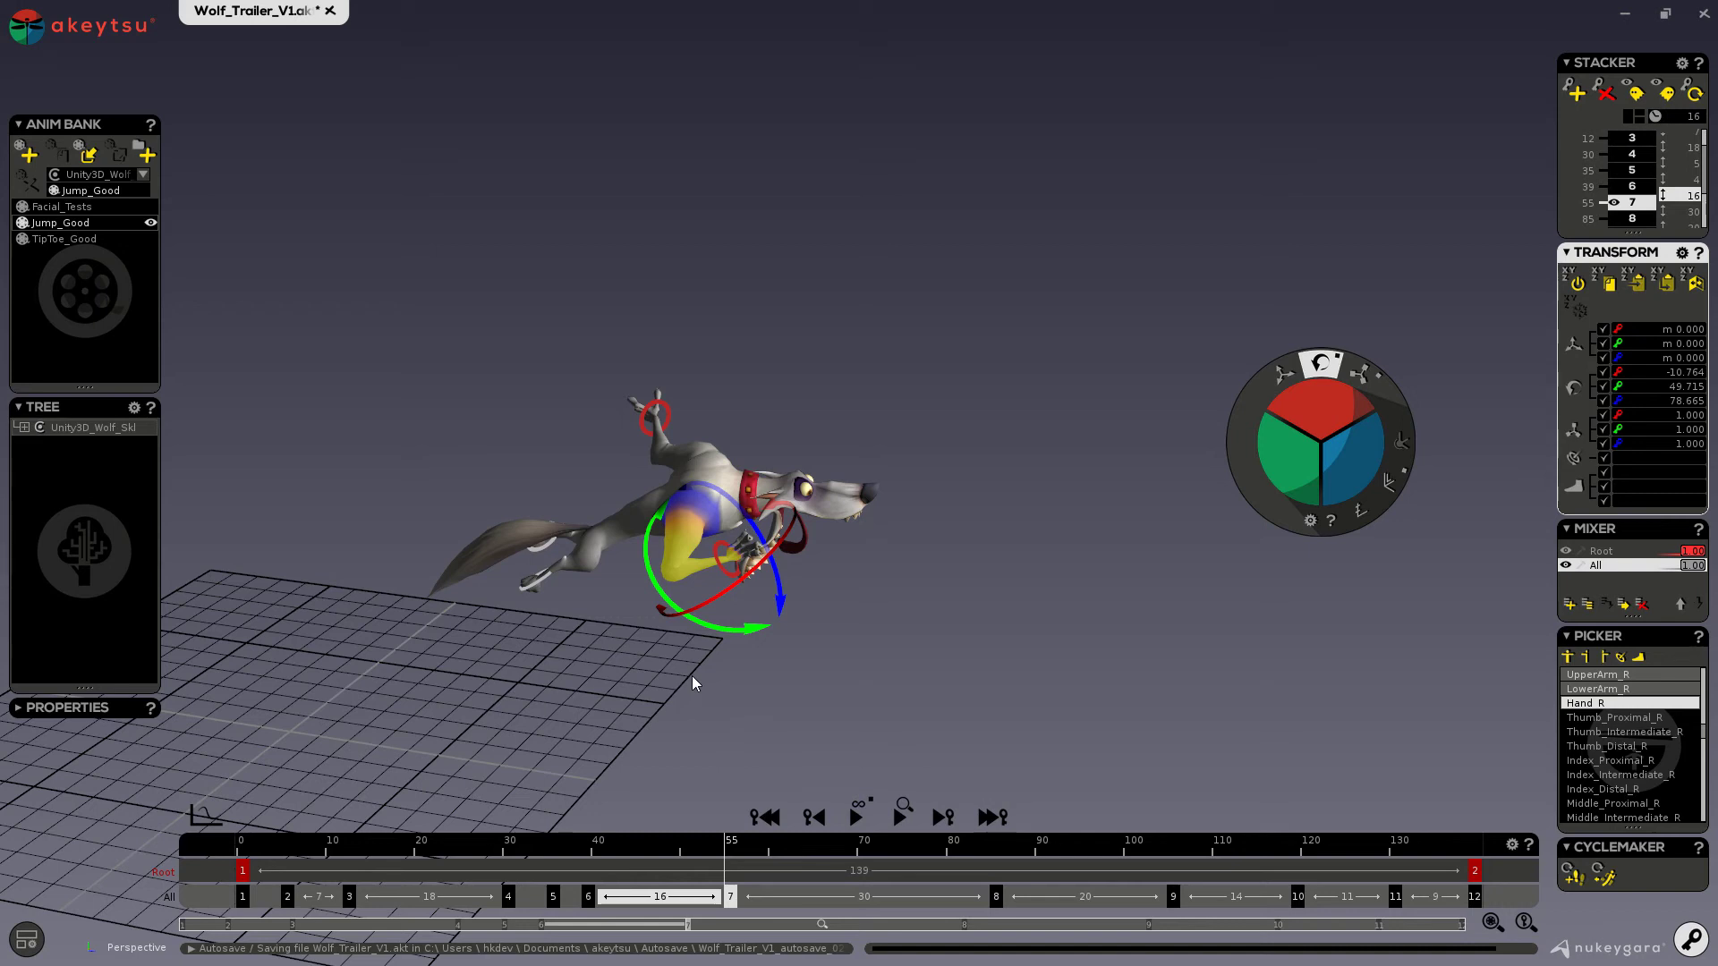
left_click(721, 549)
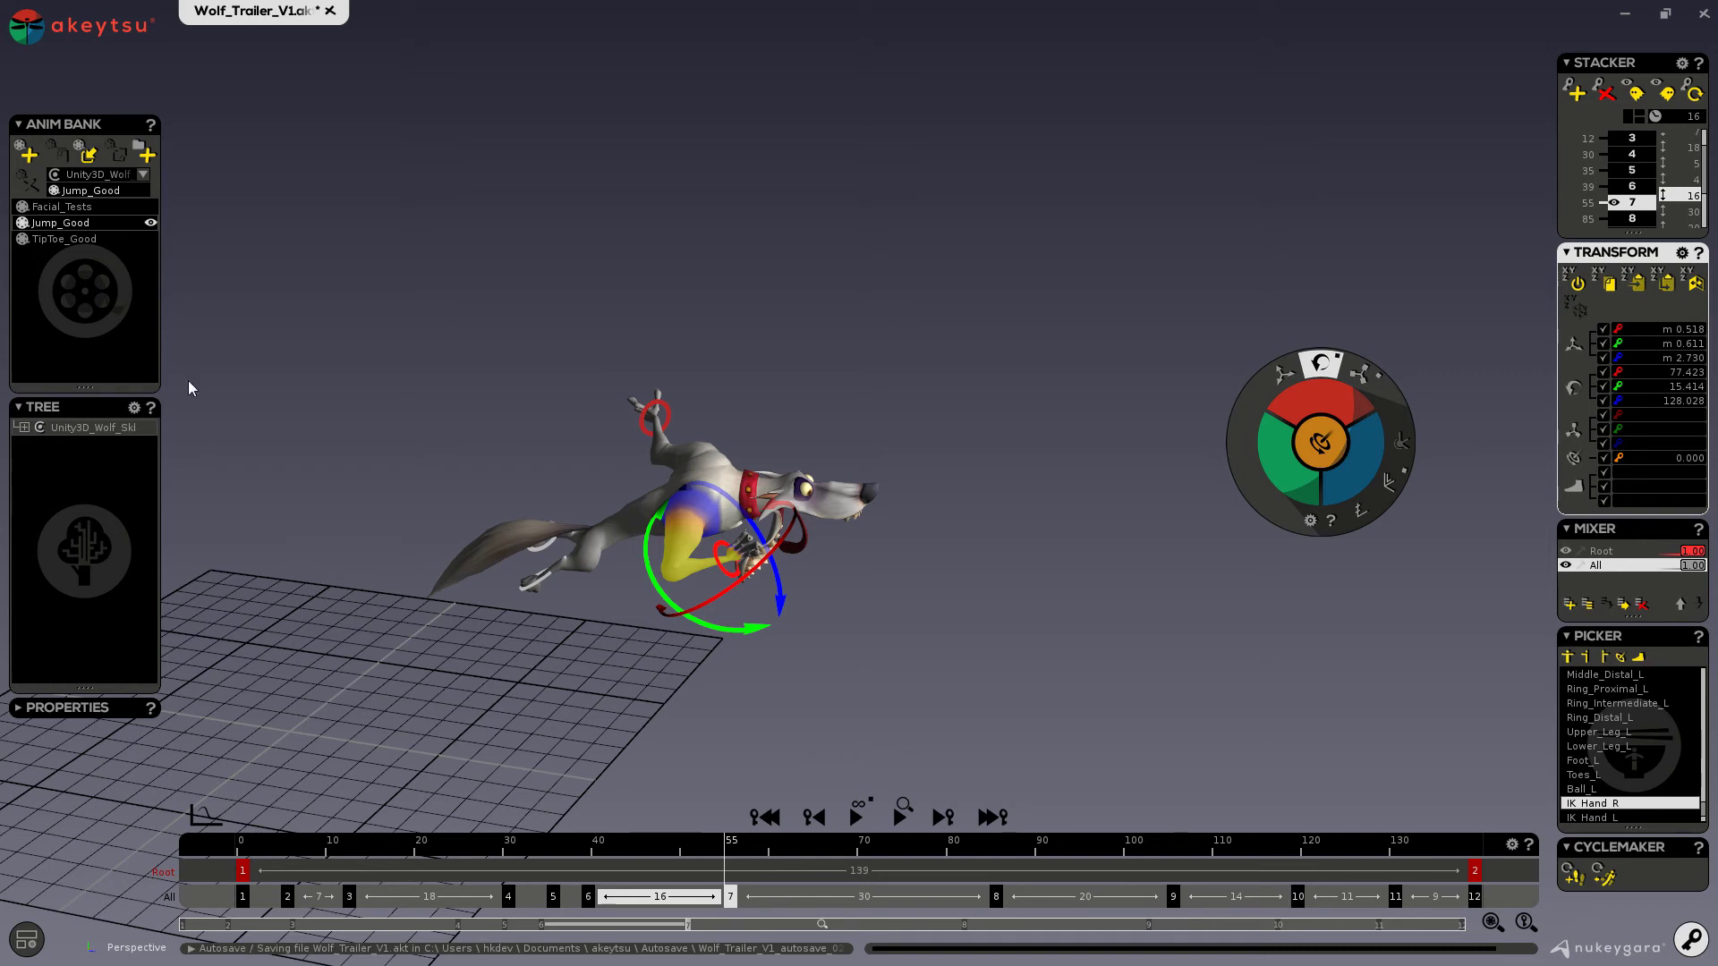
Switch to the TipToe_Good animation and go to its first key at frame 0.
left_click(65, 239)
middle_click_drag(517, 655, 568, 639)
left_click_drag(332, 877, 190, 879)
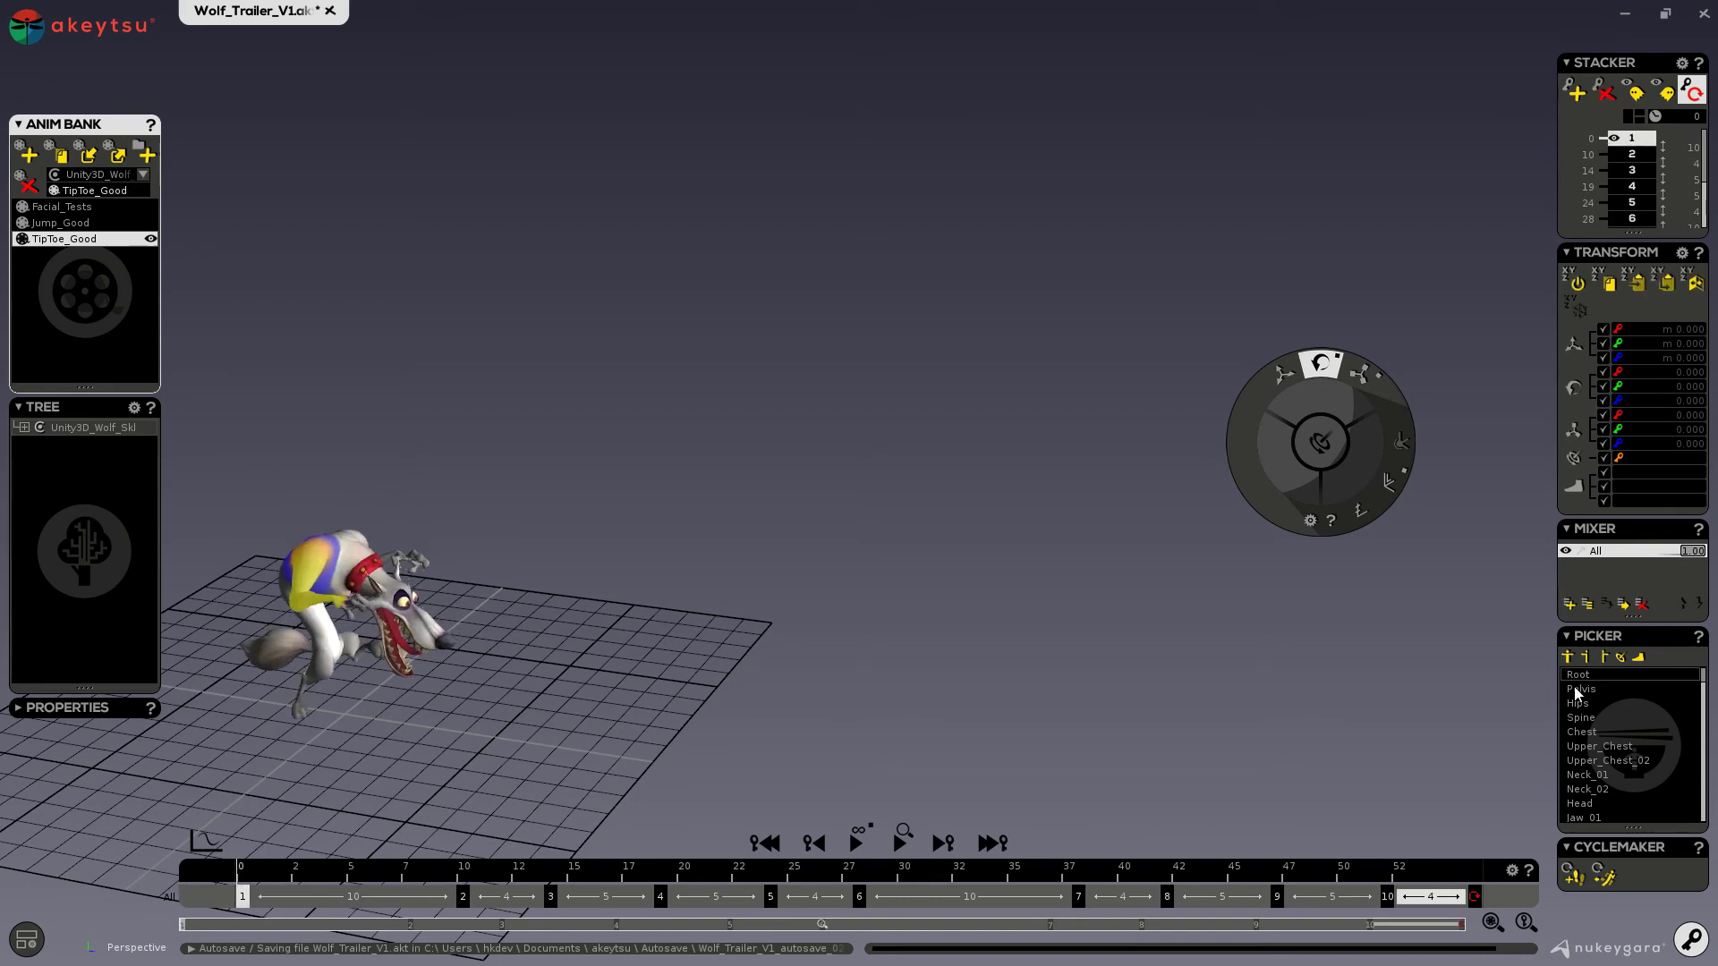
Copy the channel values of all the wolf's bones from TipToe_Good's first key and go to Jump_Good's key 12, frame 139.
left_click(1569, 658)
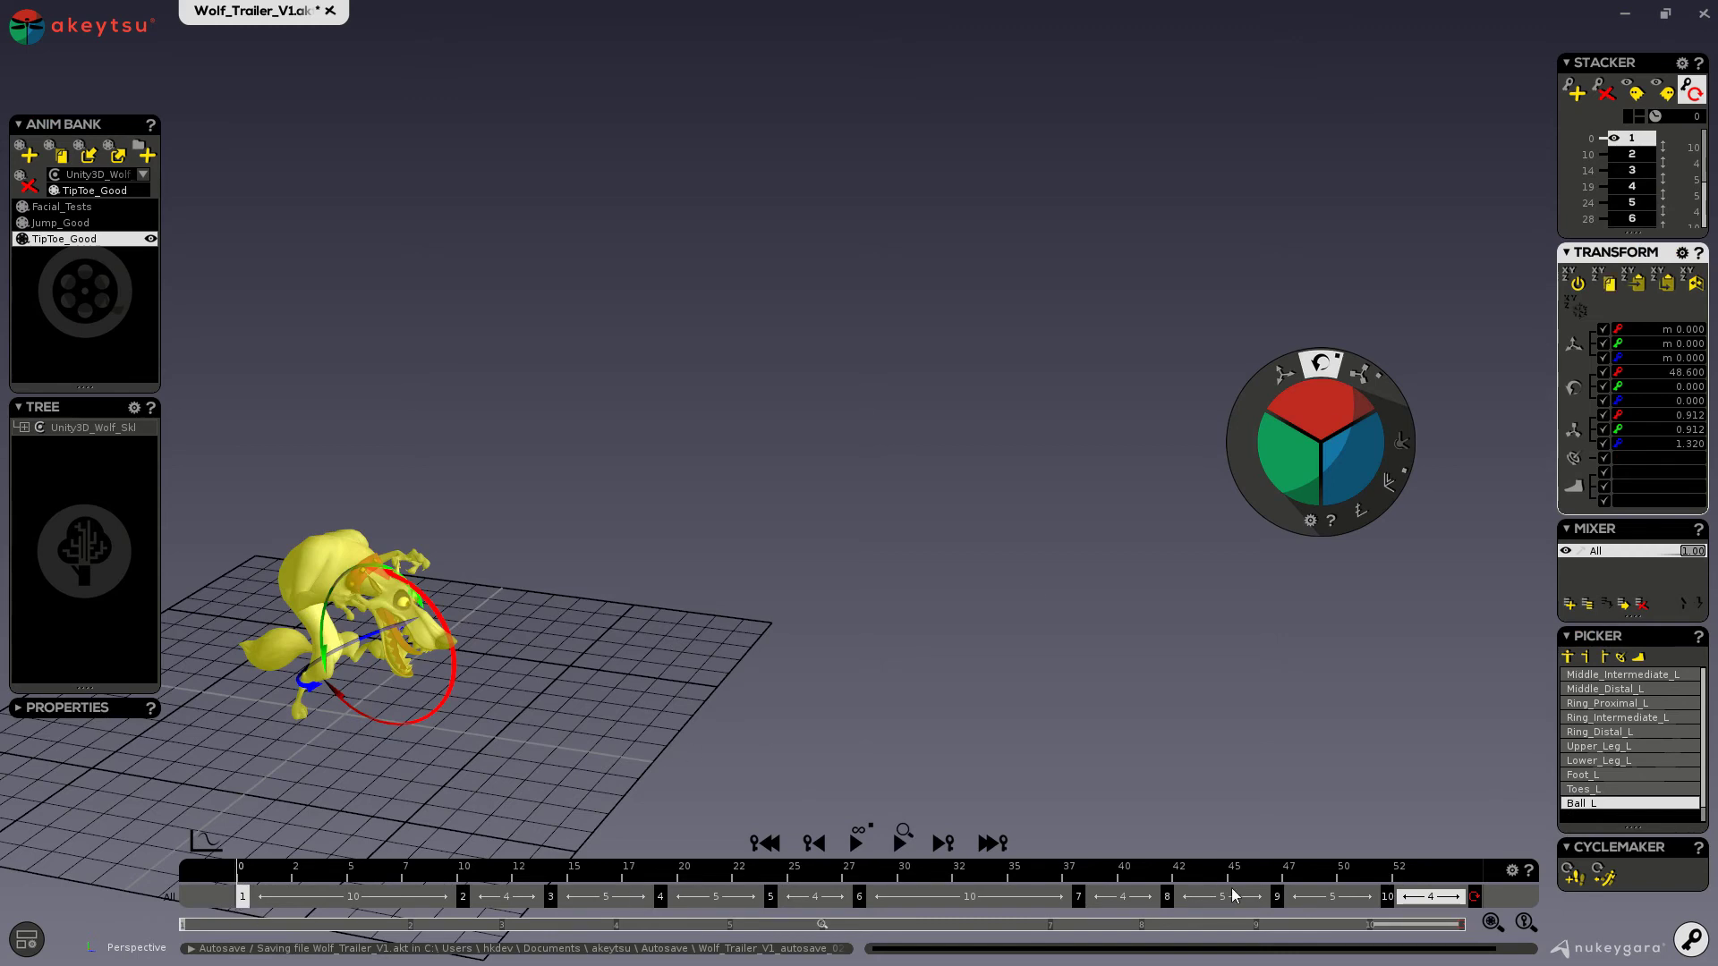
left_click(1375, 893)
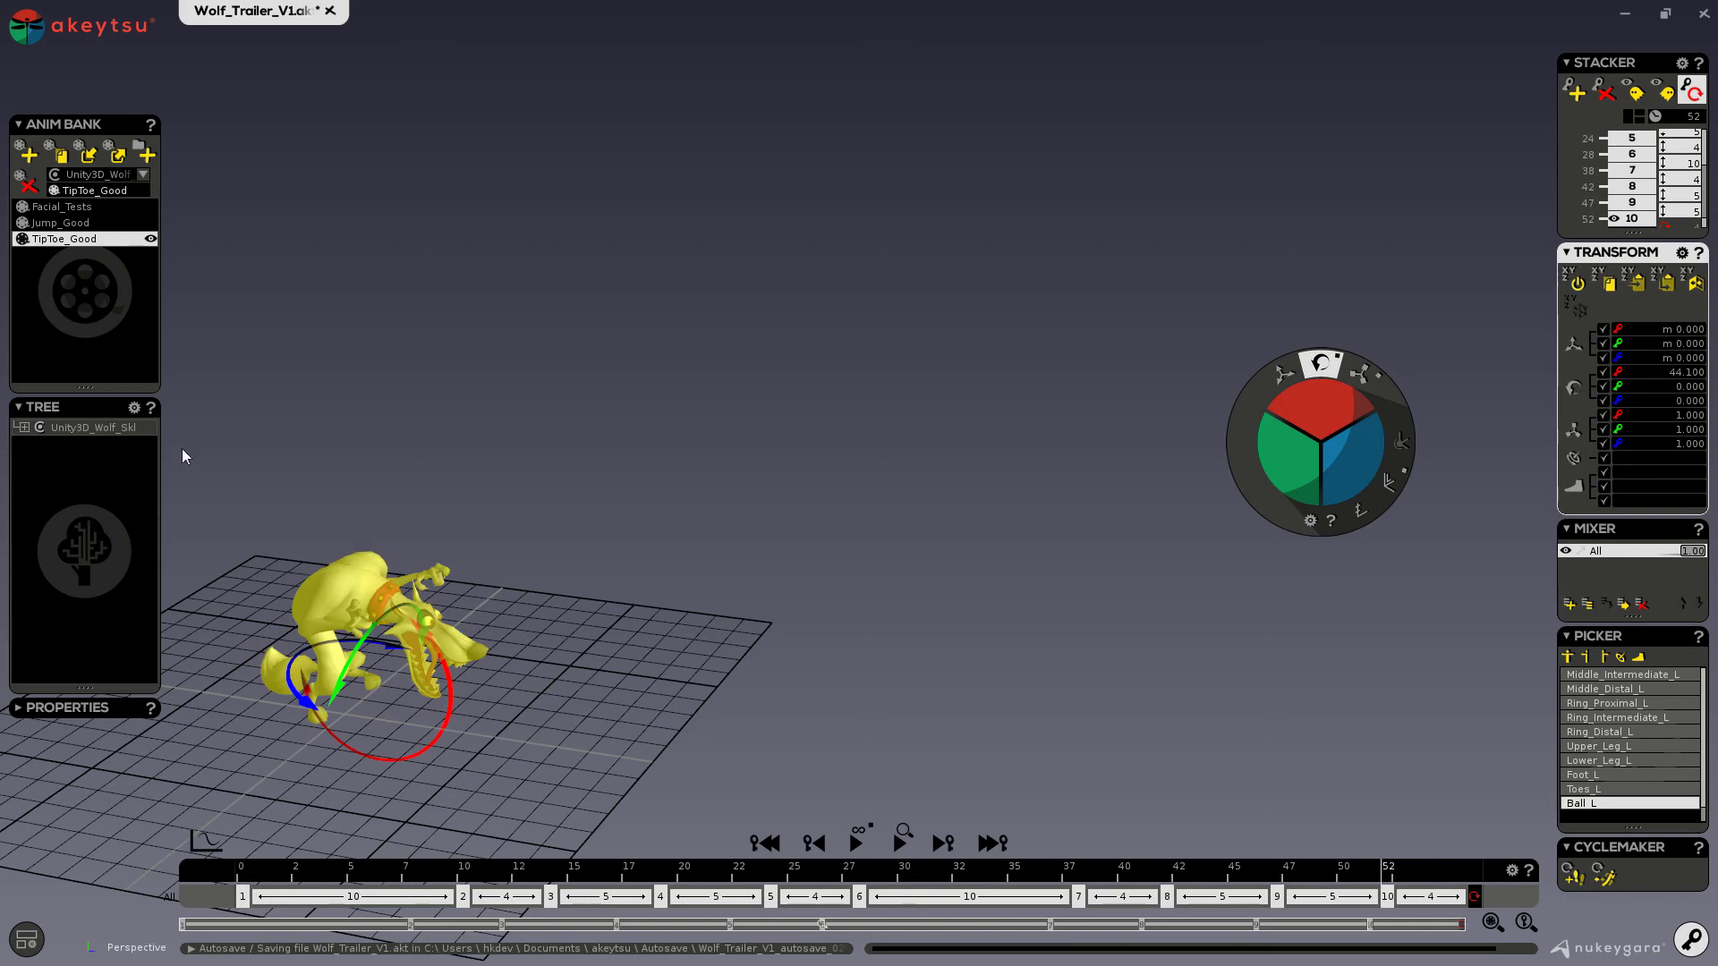
left_click(64, 221)
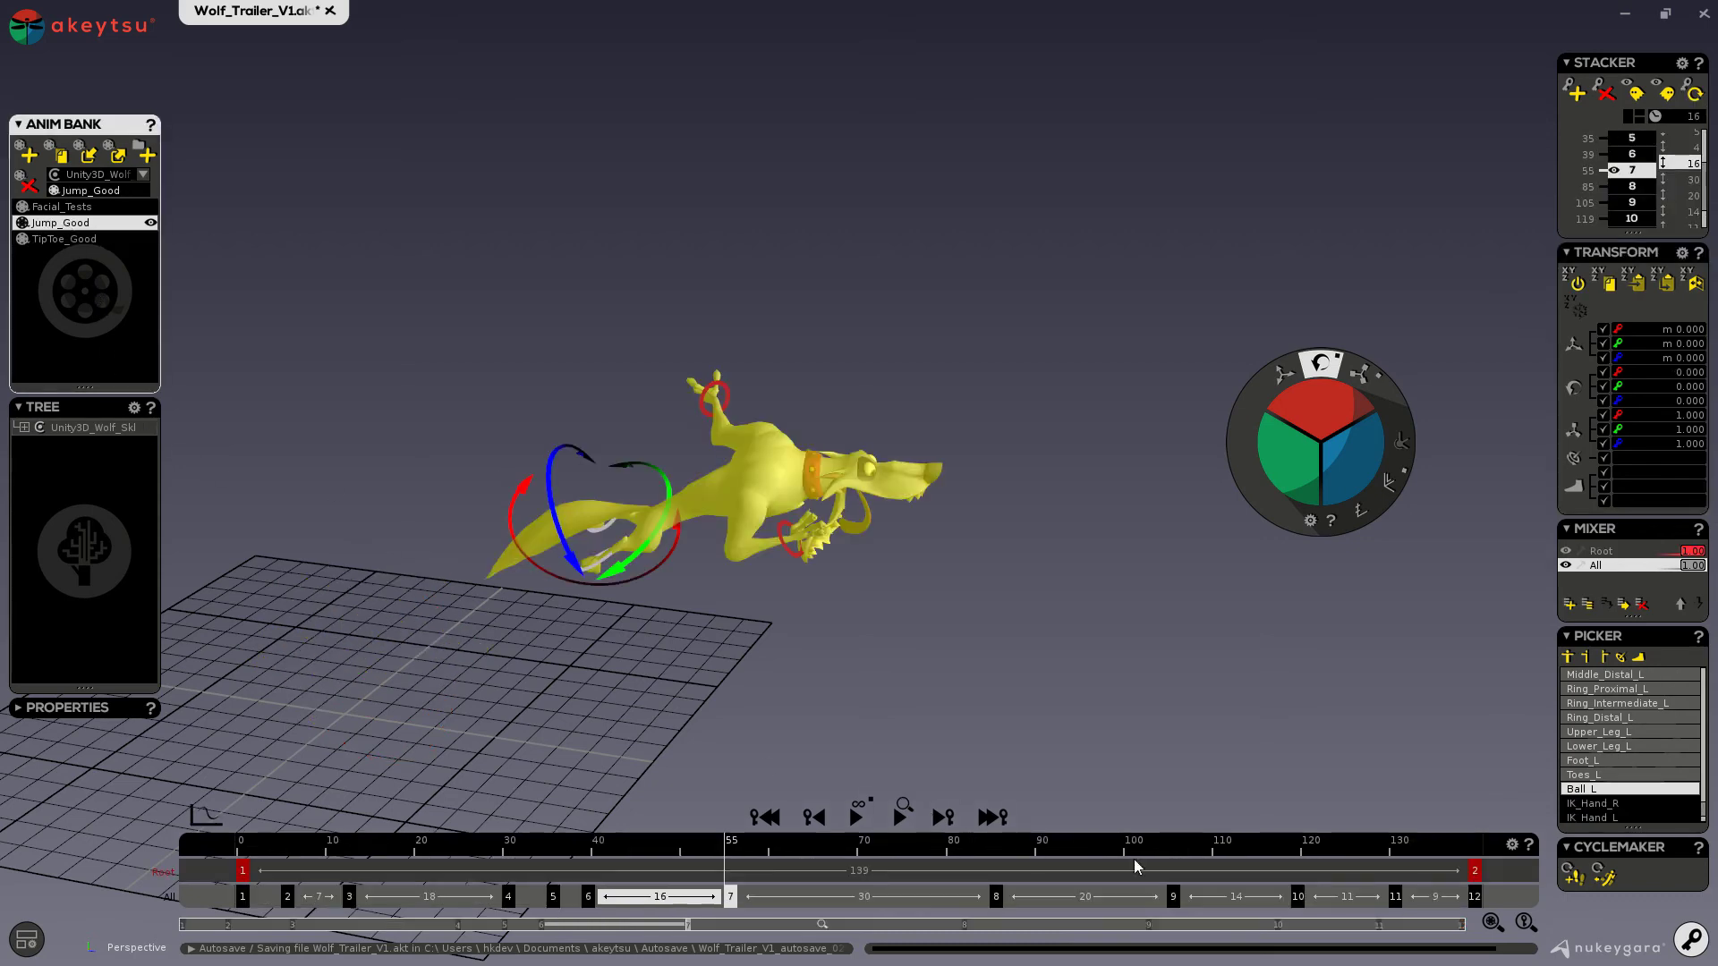
left_click(1475, 895)
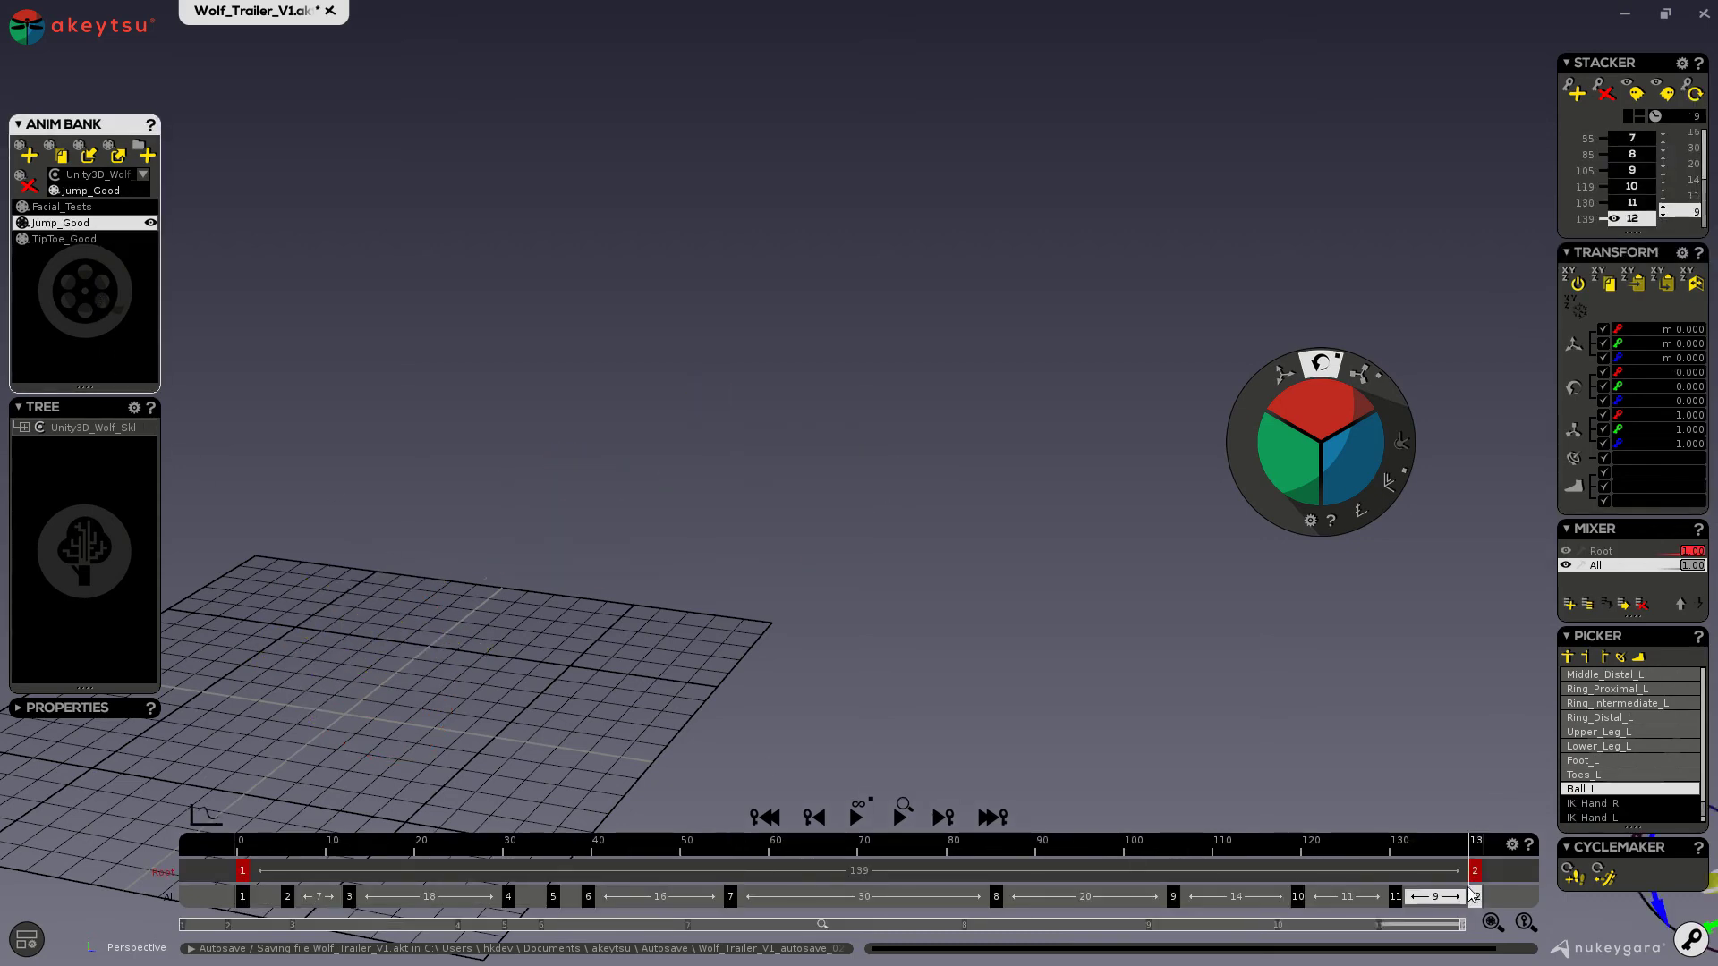
Paste the copied full-body pose into Jump_Good as key 13 at frame 149.
middle_click_drag(1166, 682, 656, 525)
scroll(868, 668, "down", 6)
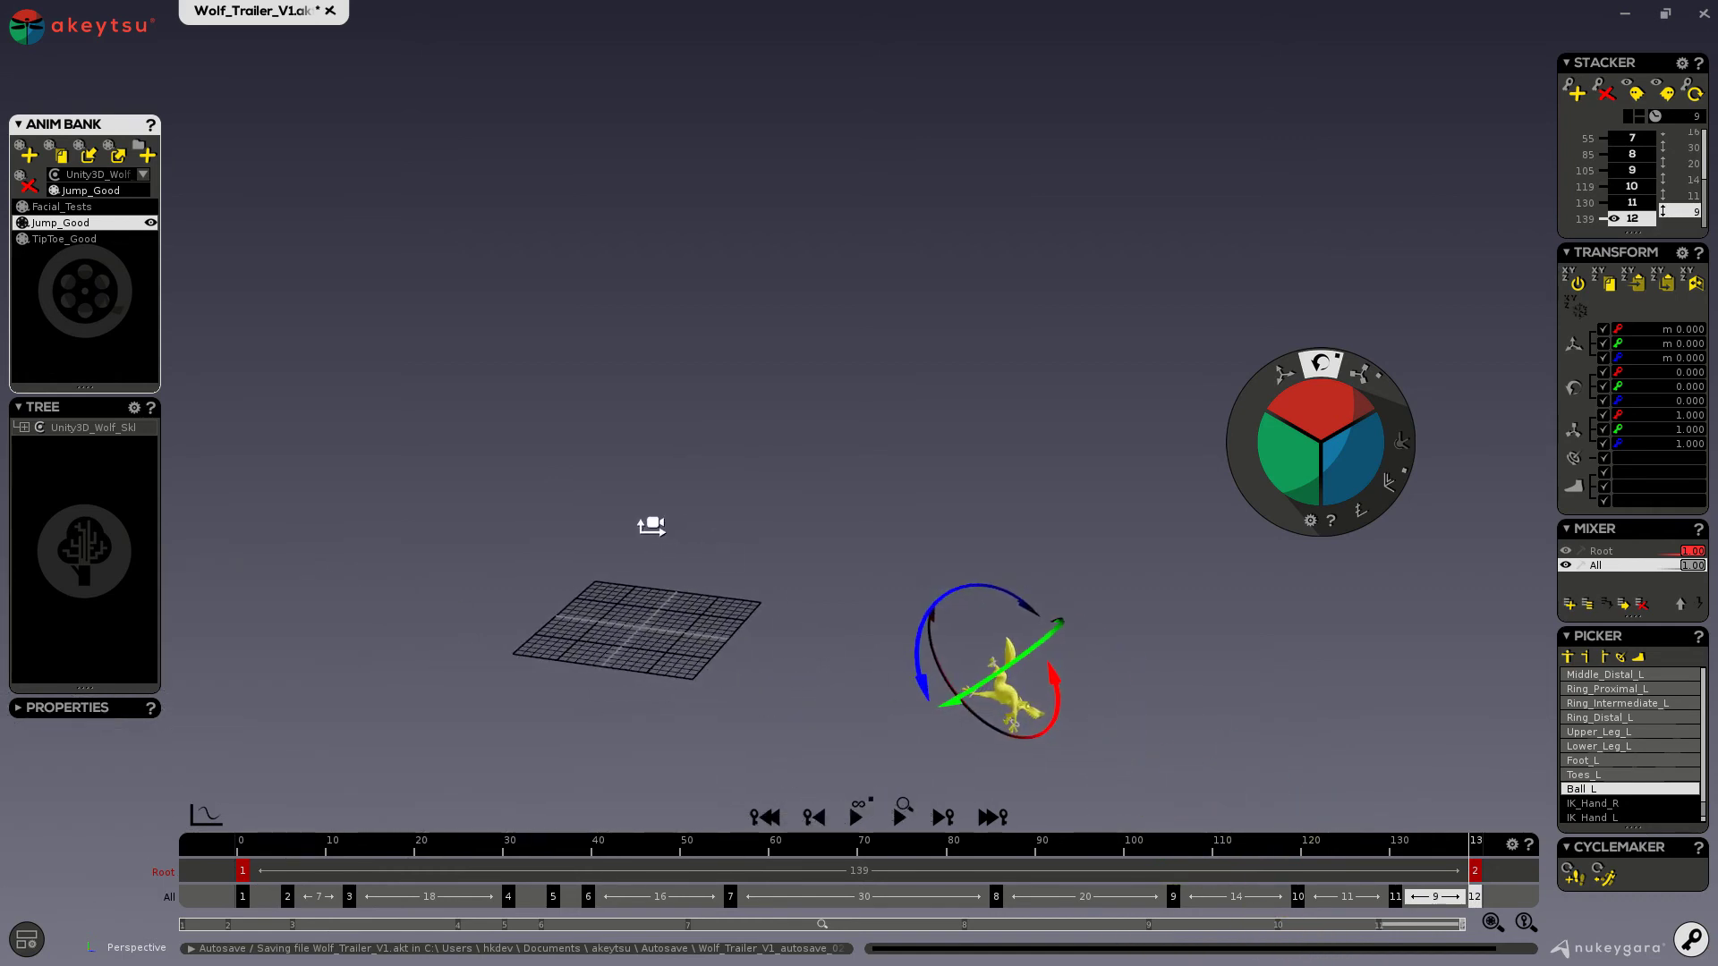
left_click(1675, 284)
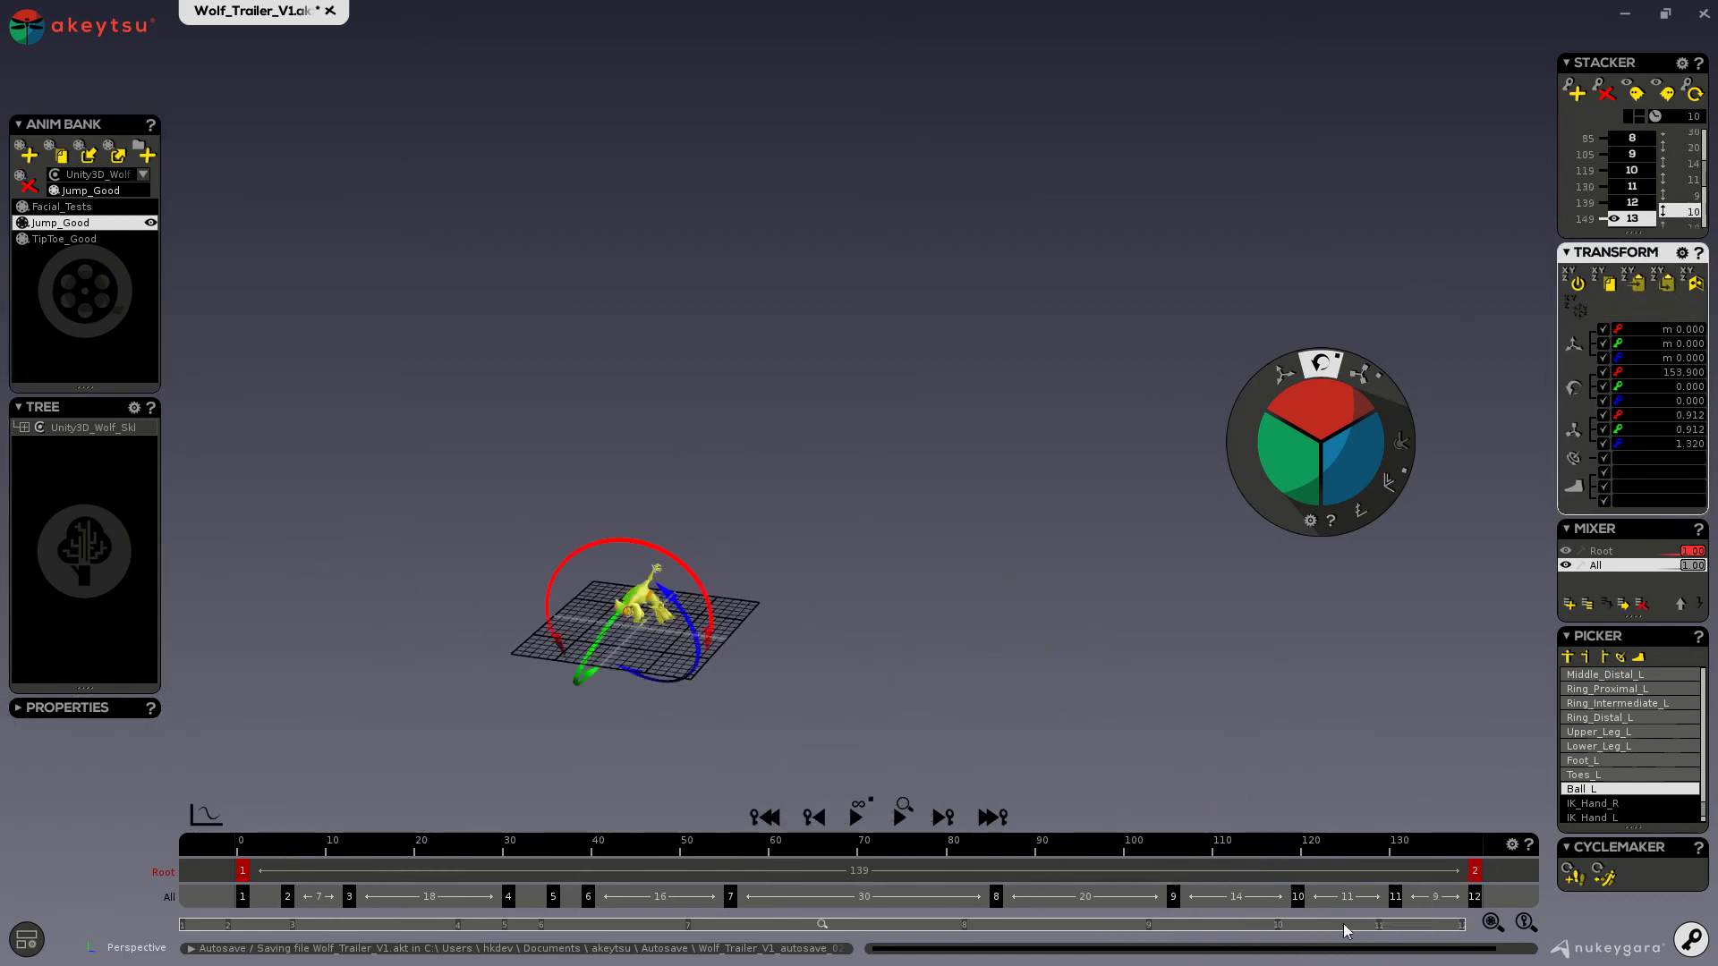
Fit the whole Jump_Good timeline in view and play back the animation.
left_click(1492, 922)
left_click_drag(341, 843, 394, 843)
left_click(856, 817)
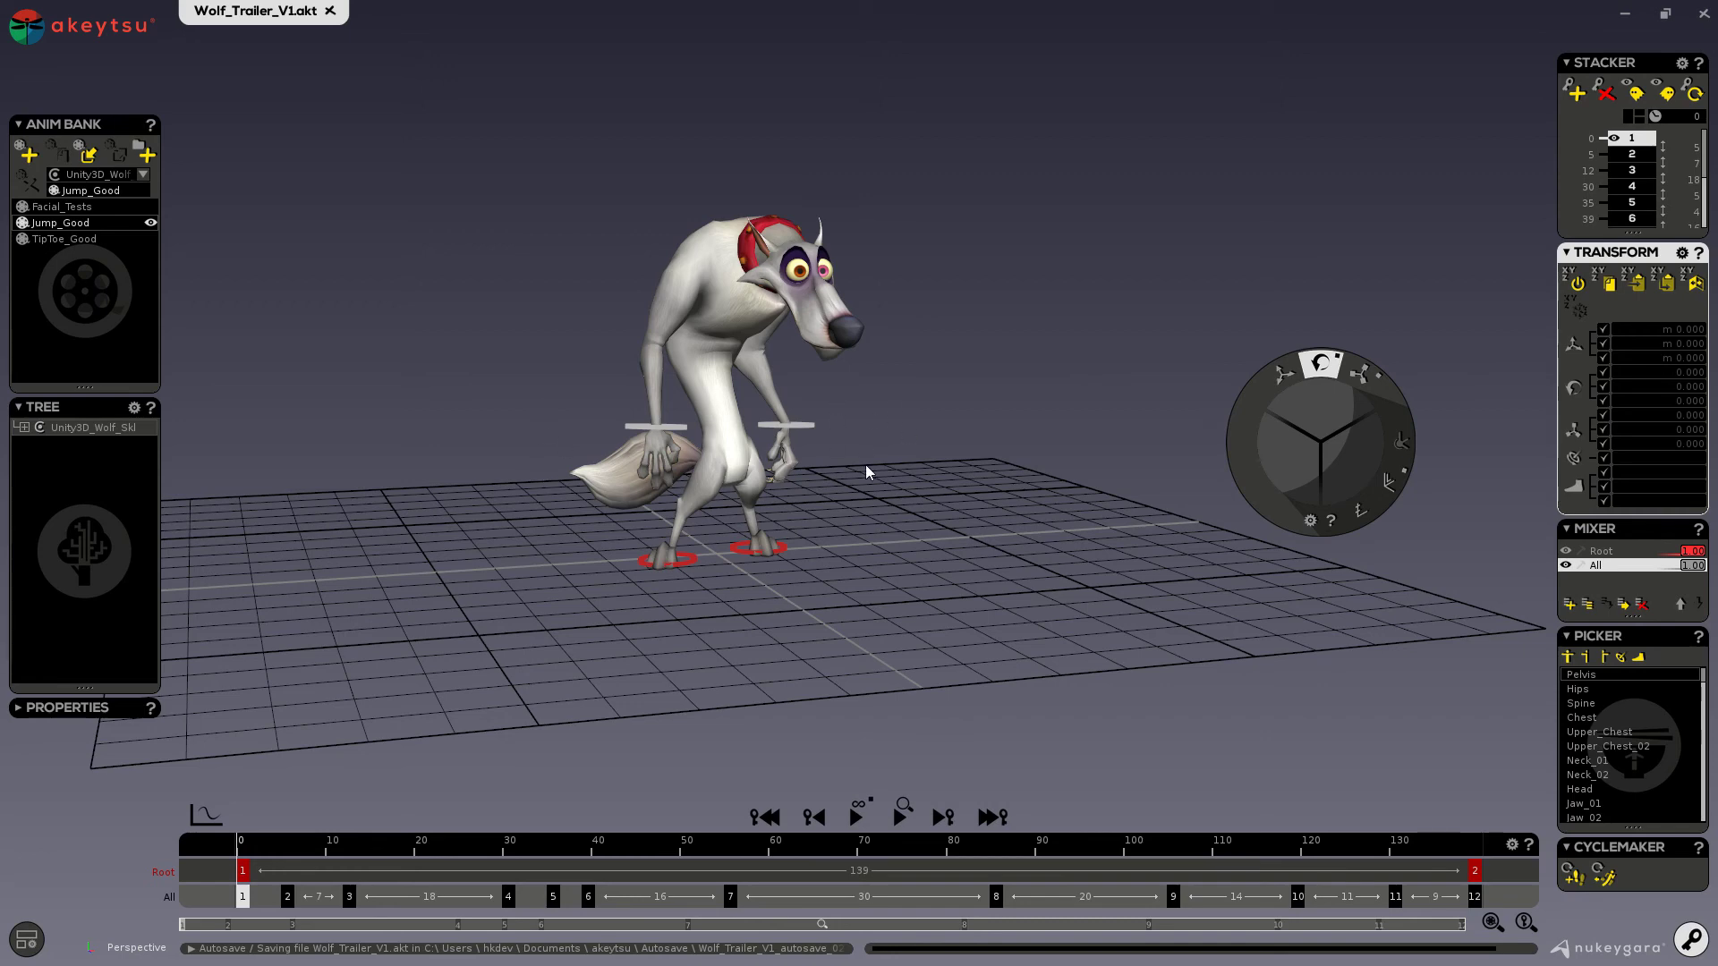
Select the right upper arm, lower arm and hand bones at Jump_Good's key 3, frame 12.
left_click_drag(250, 848, 345, 850)
scroll(537, 582, "up", 4)
left_click_drag(576, 480, 662, 379, "alt")
left_click(615, 325)
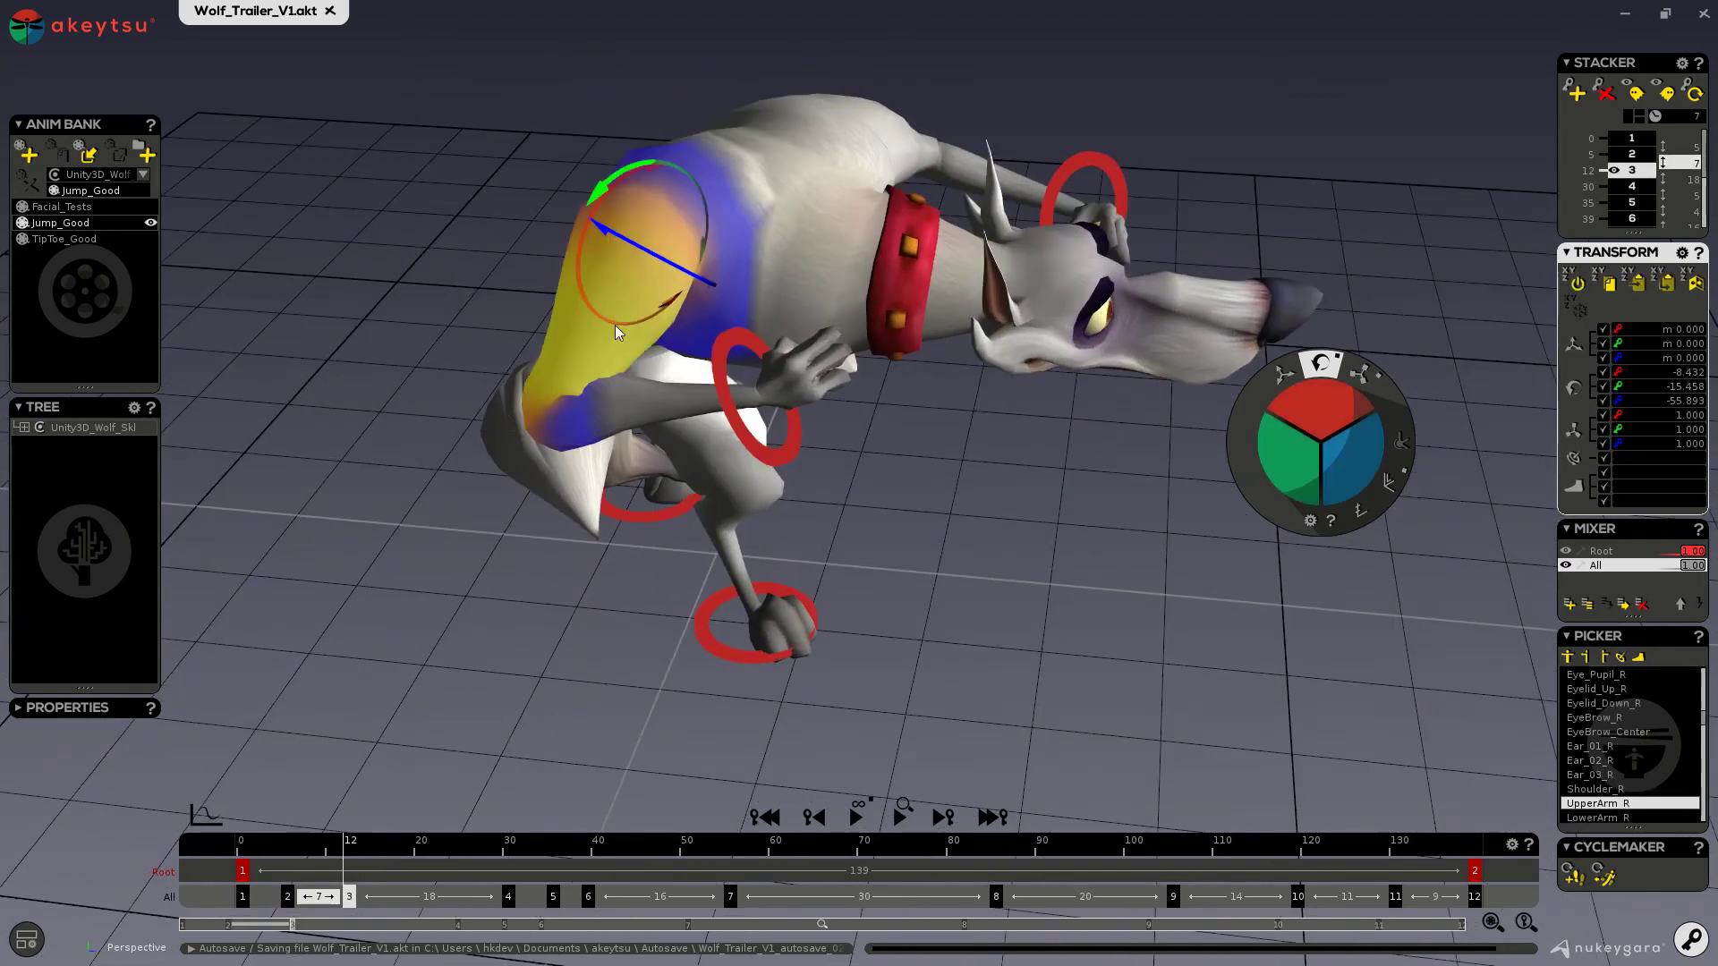
left_click(641, 405)
left_click(791, 391)
left_click_drag(786, 421, 1076, 573, "alt")
middle_click_drag(1077, 572, 821, 616, "alt")
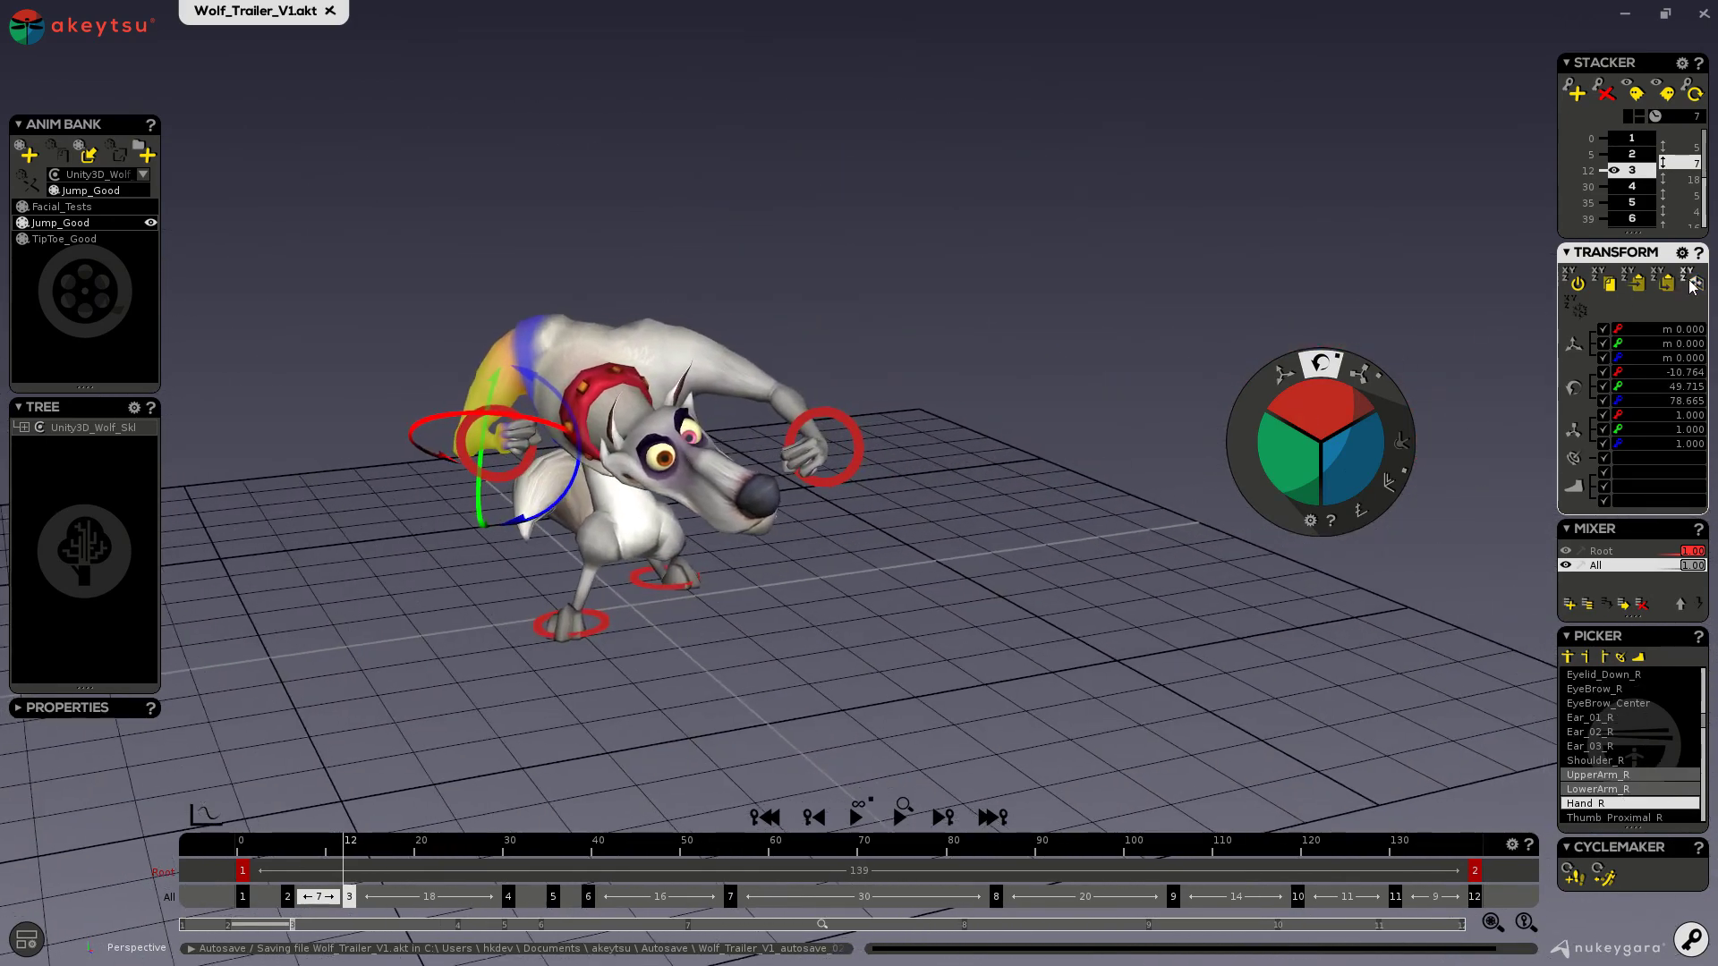
Mirror the right arm's pose onto the left arm, inspect it from several angles, and undo the mirroring.
left_click(1691, 284)
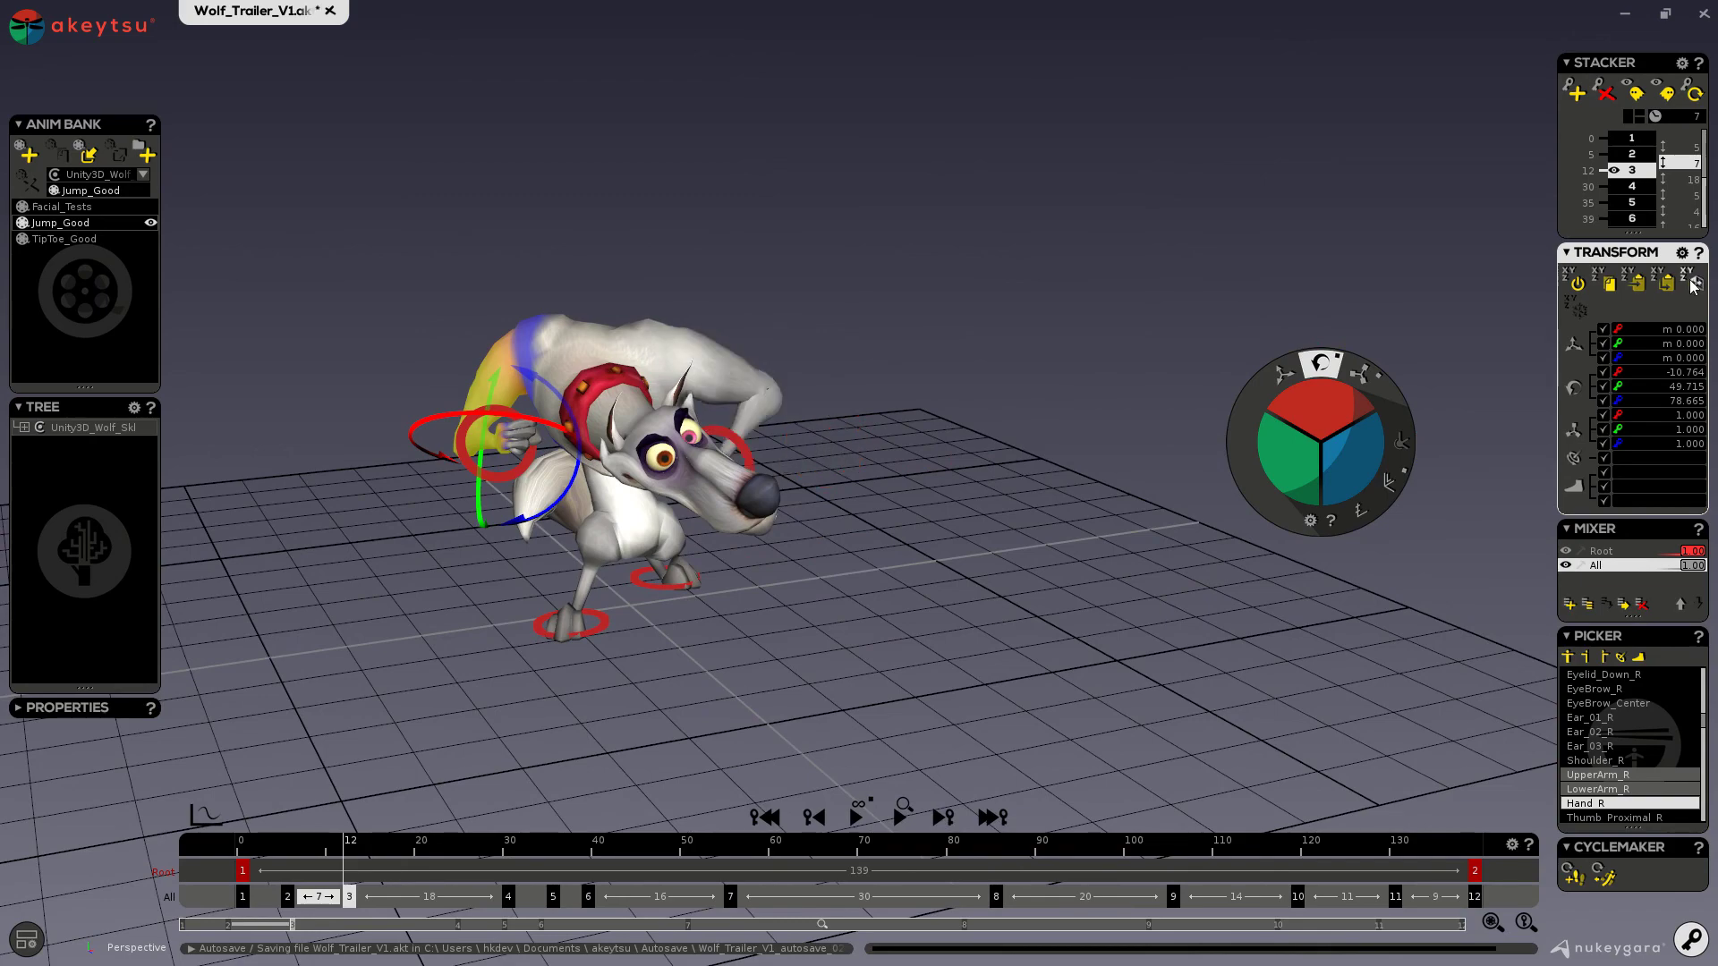
left_click_drag(810, 539, 694, 596, "alt")
left_click_drag(669, 501, 904, 591, "alt")
key("ctrl+z")
Add the left upper arm, lower arm and hand bones to the selection, mirror both arms' poses, and undo it.
scroll(1650, 775, "down", 4)
left_click(701, 448)
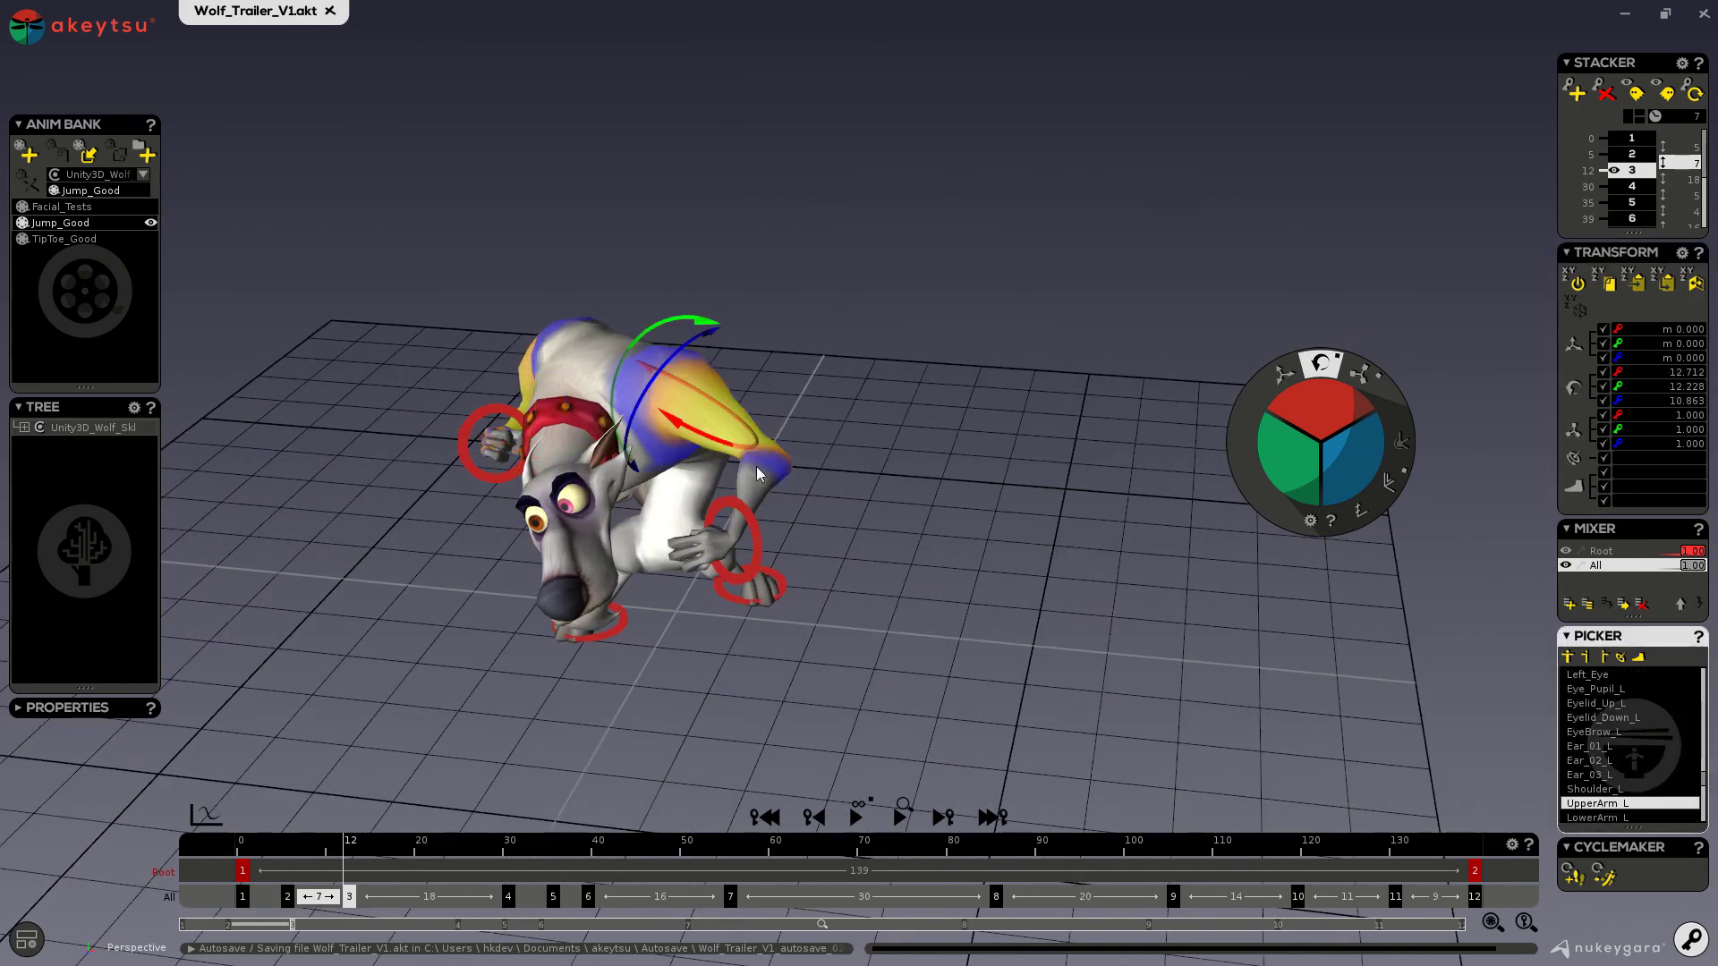
left_click(728, 548)
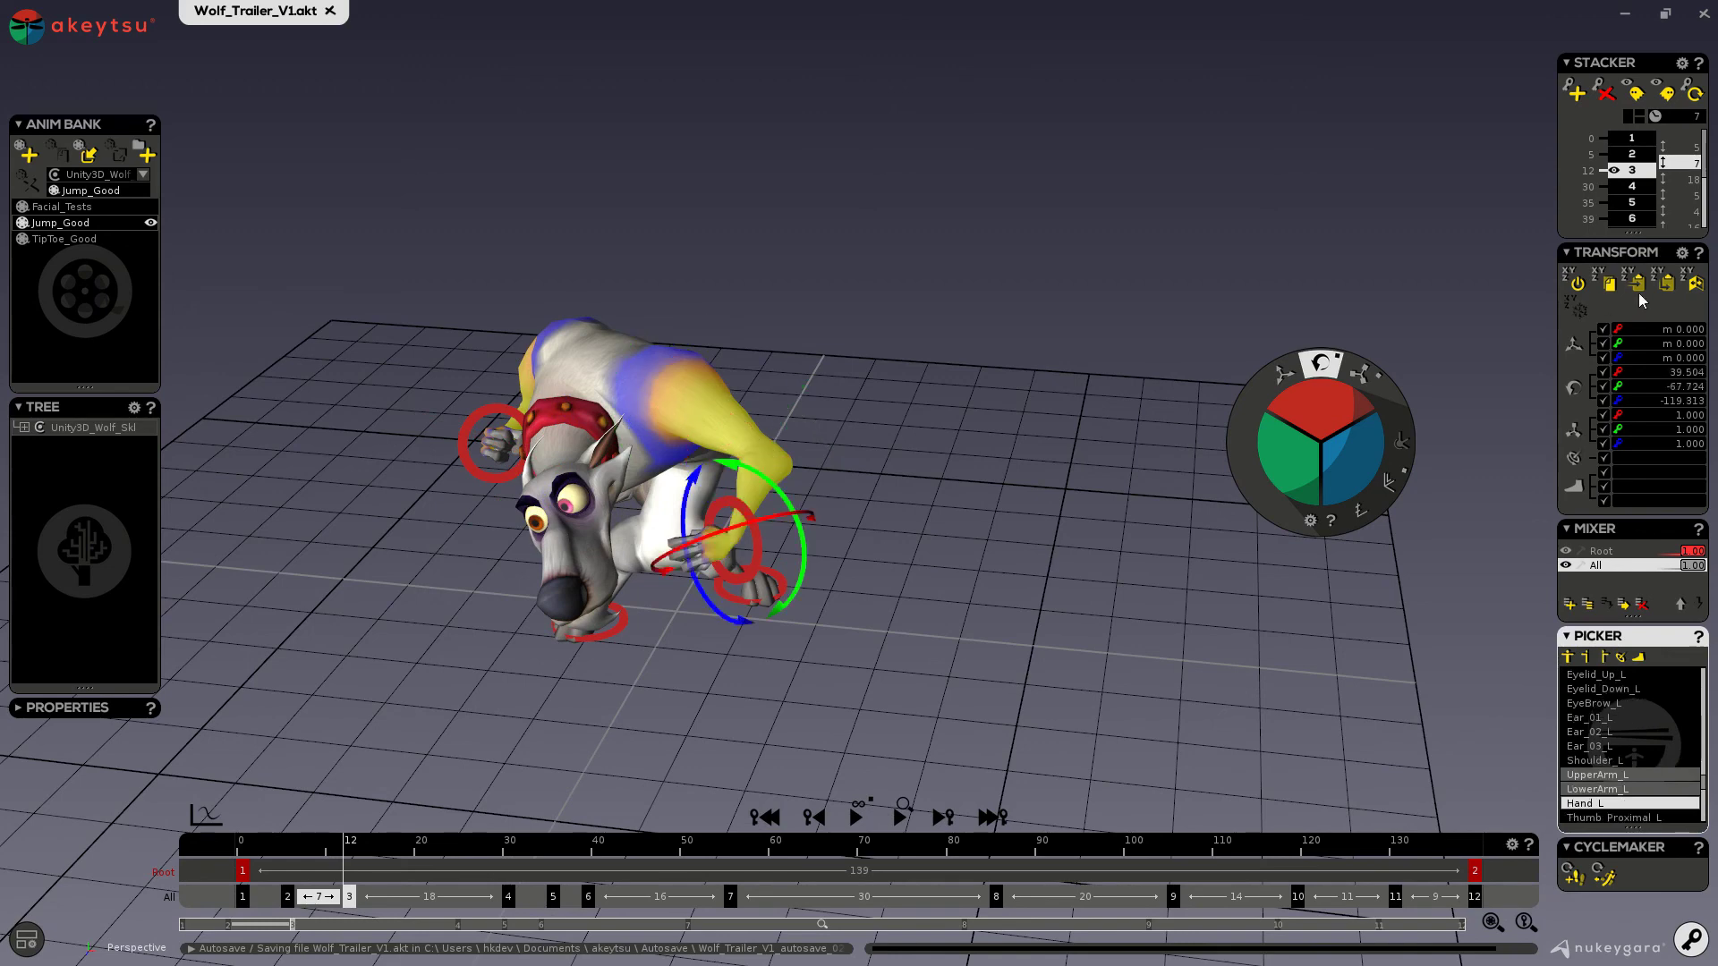
left_click(1693, 284)
left_click_drag(302, 502, 426, 510, "alt")
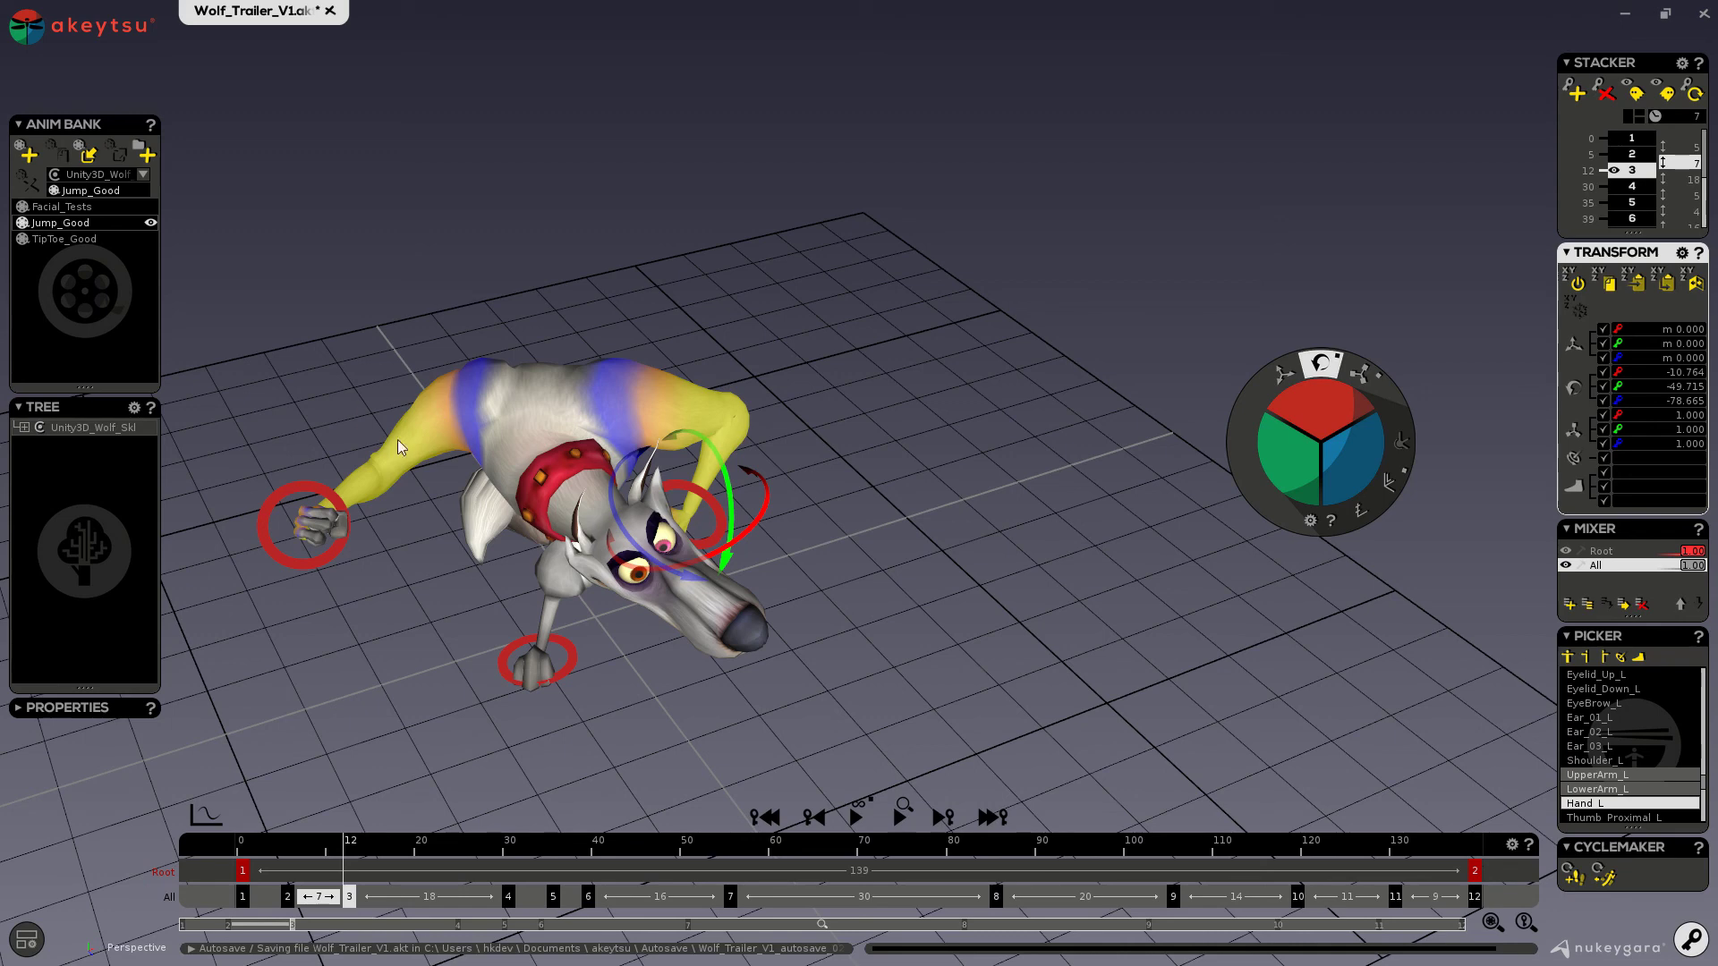
key("ctrl+z")
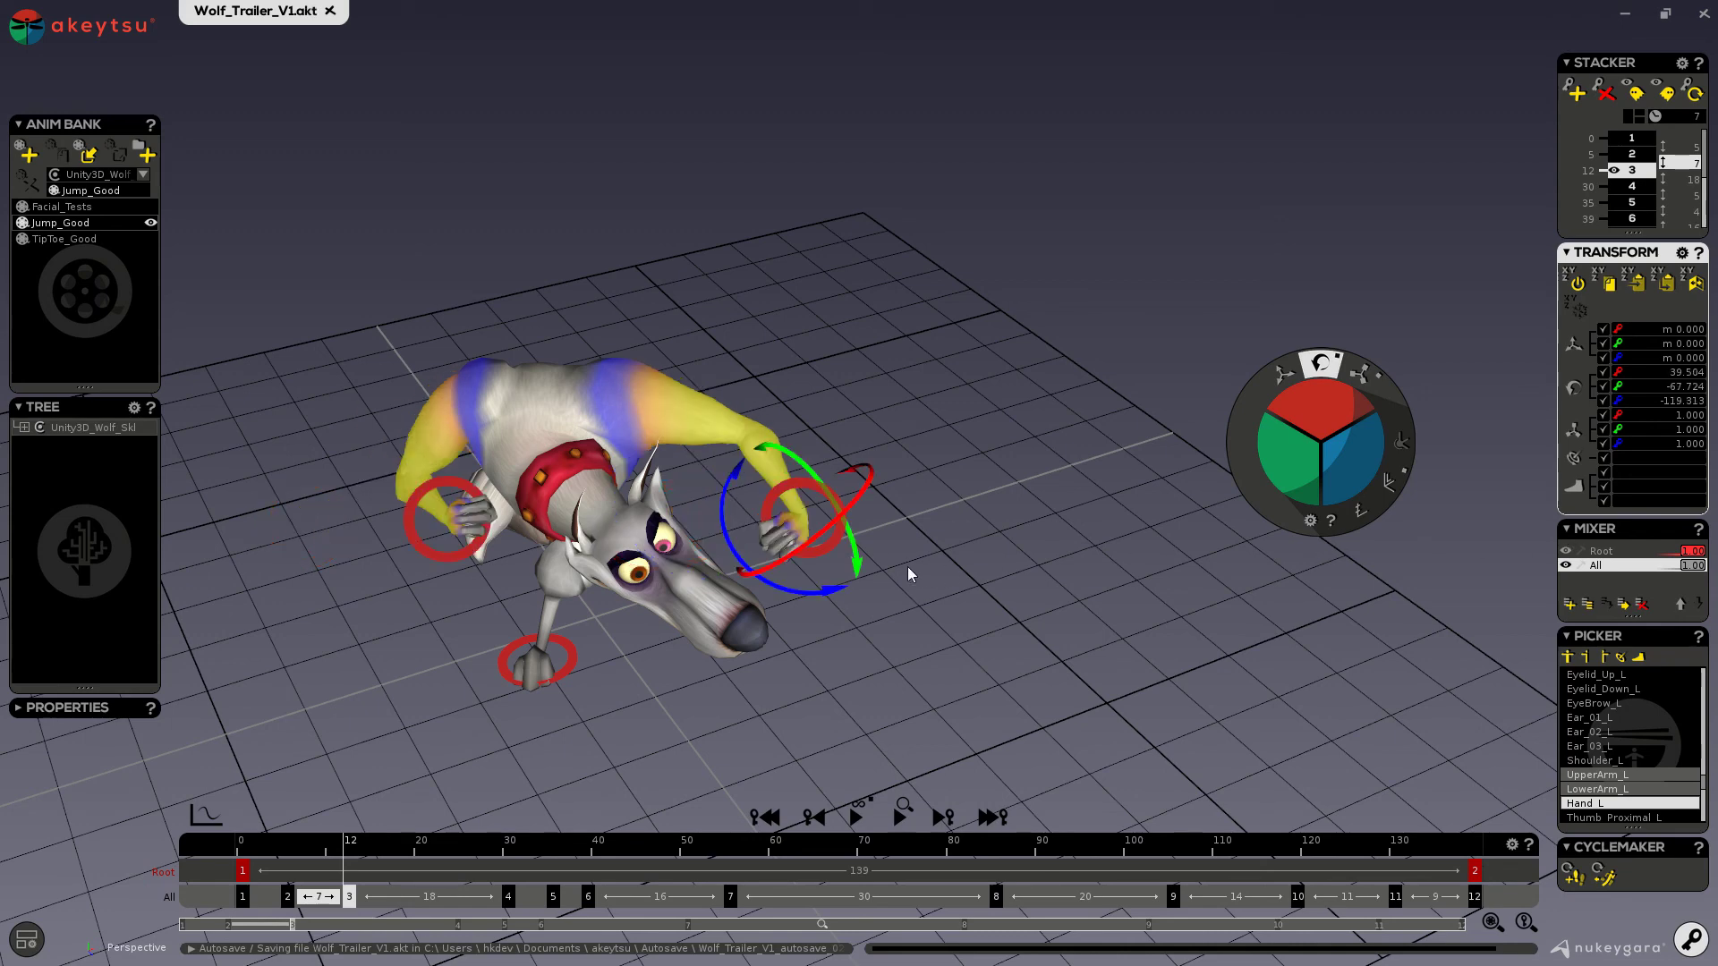
left_click_drag(909, 567, 933, 616, "alt")
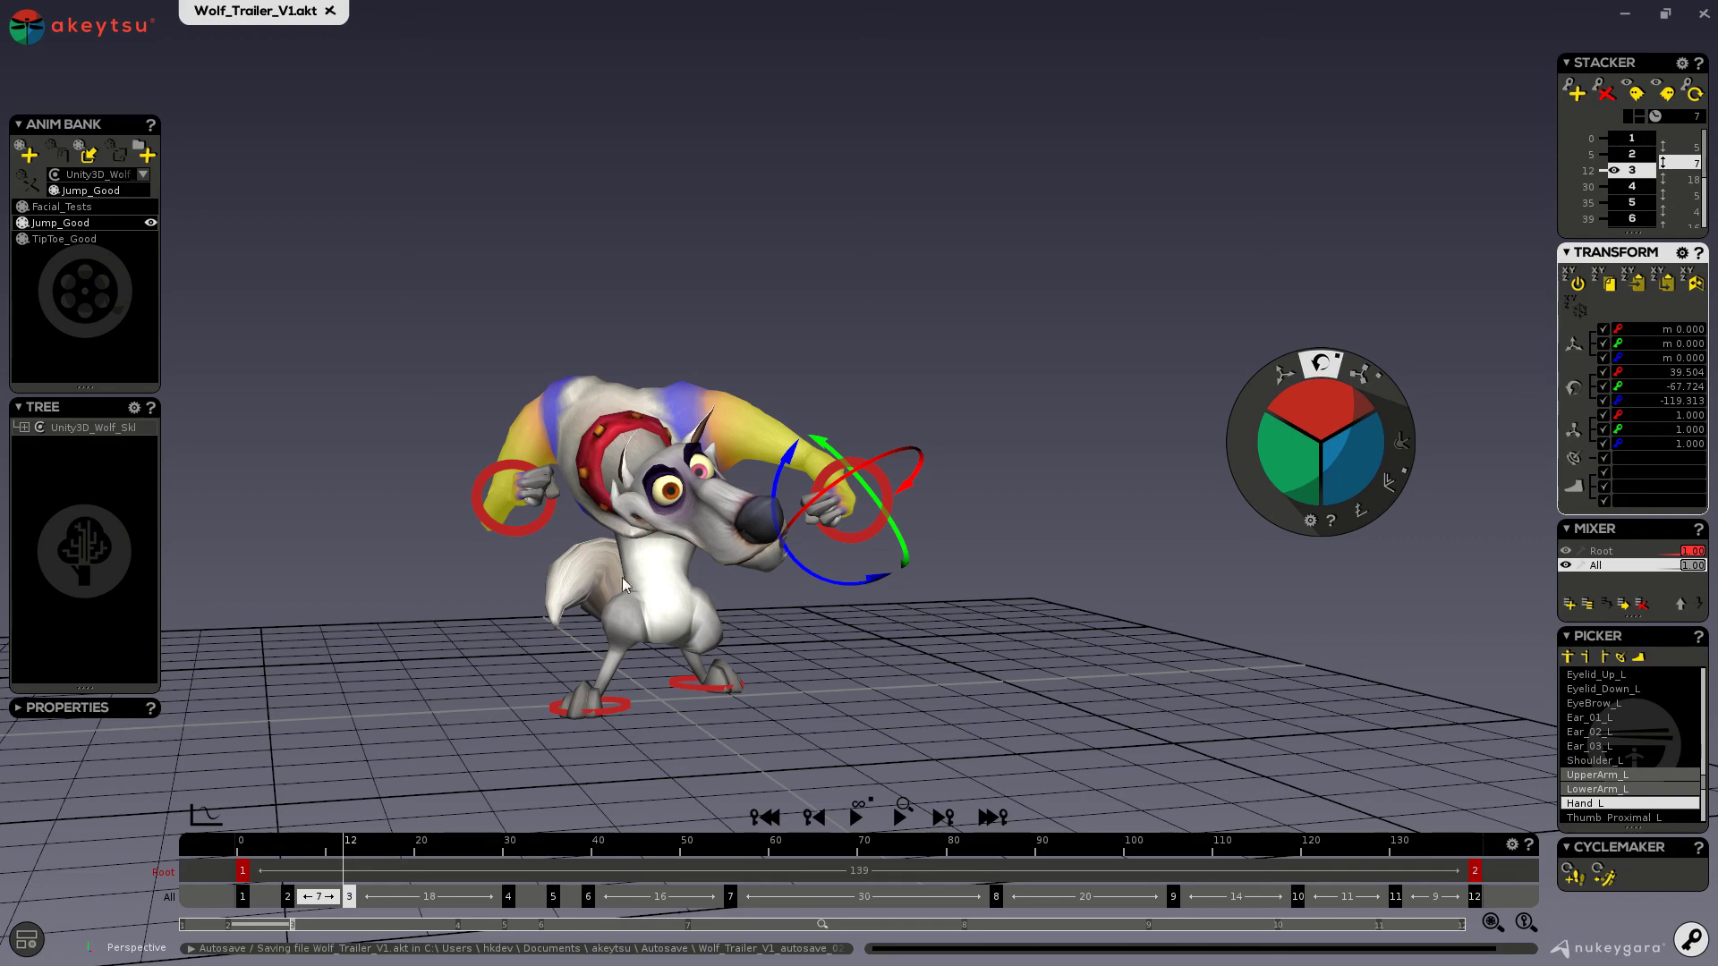
Select the right-hand IK control IK_Hand_R and mirror its values onto the left-hand IK control.
middle_click_drag(406, 571, 662, 624)
scroll(662, 625, "up", 4)
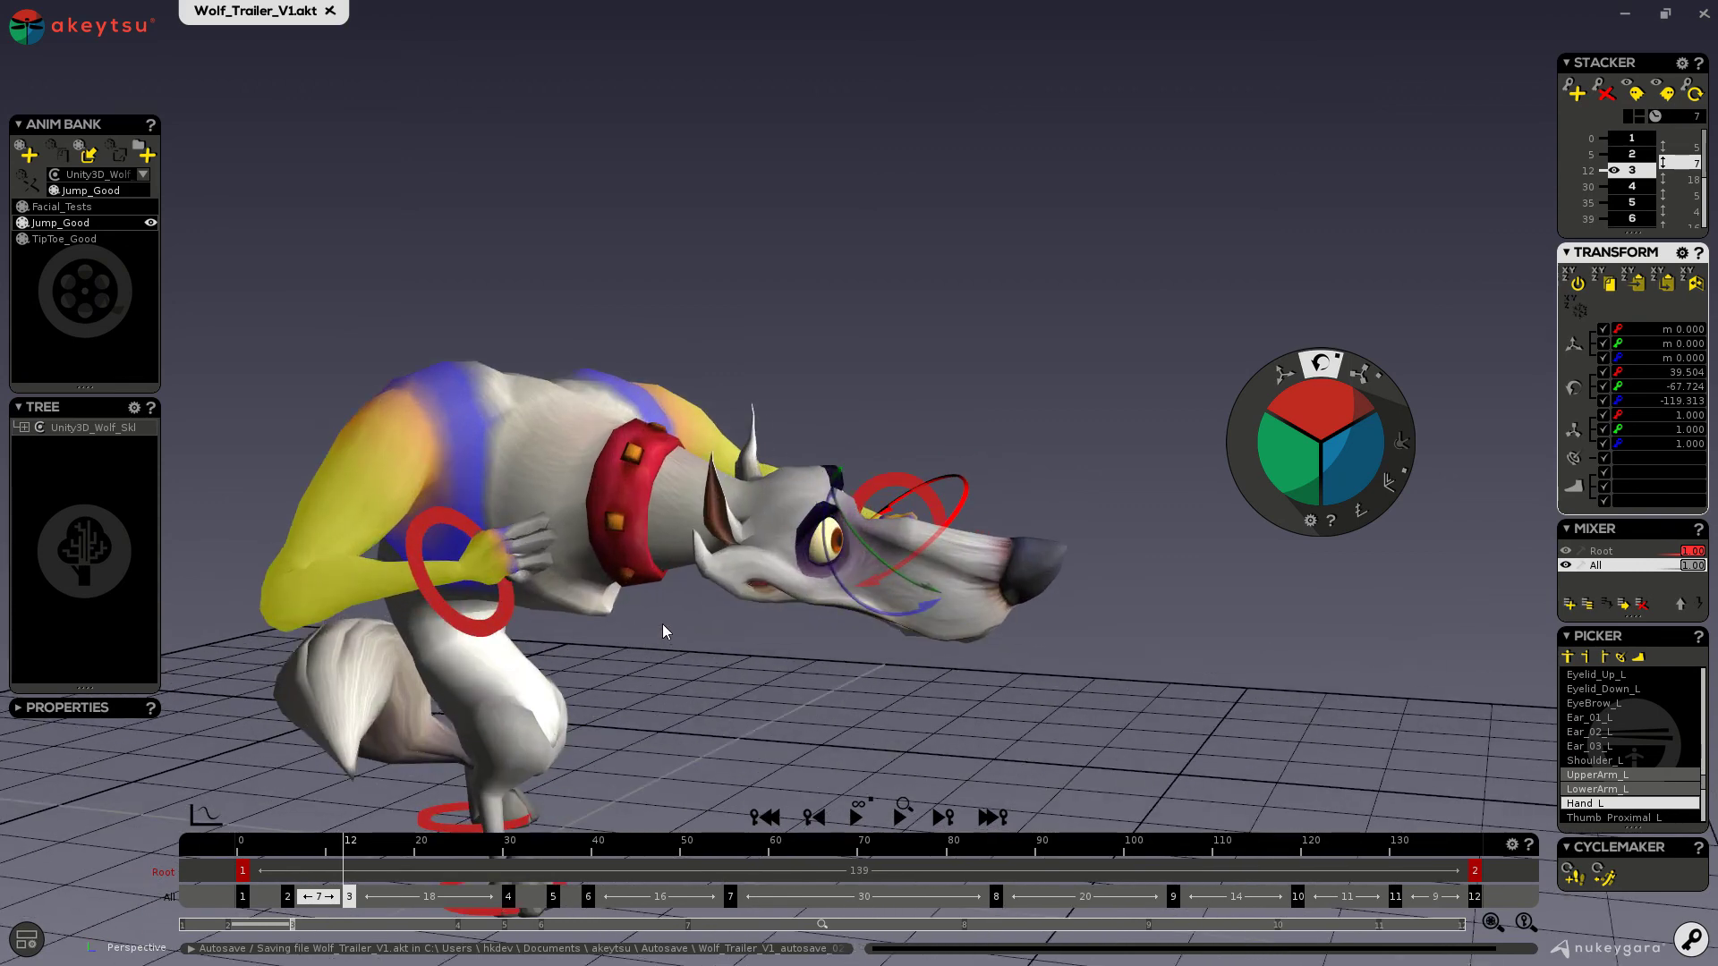
left_click(454, 612)
left_click(425, 524)
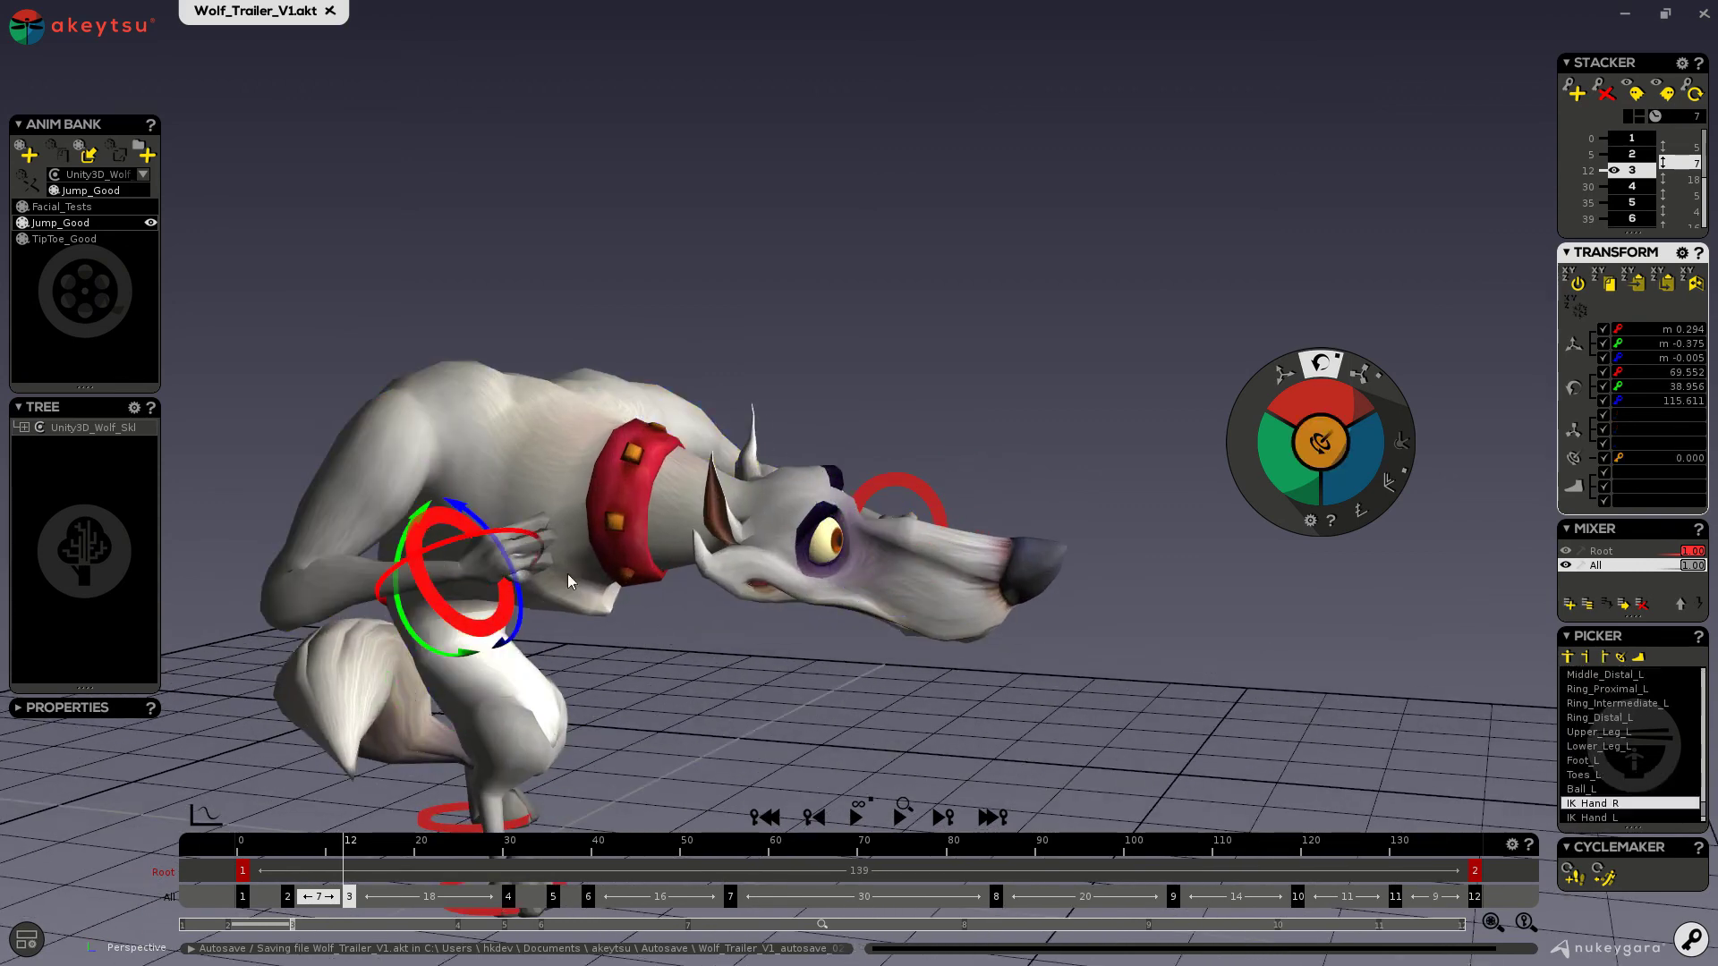
middle_click_drag(618, 617, 731, 705)
scroll(676, 655, "down", 4)
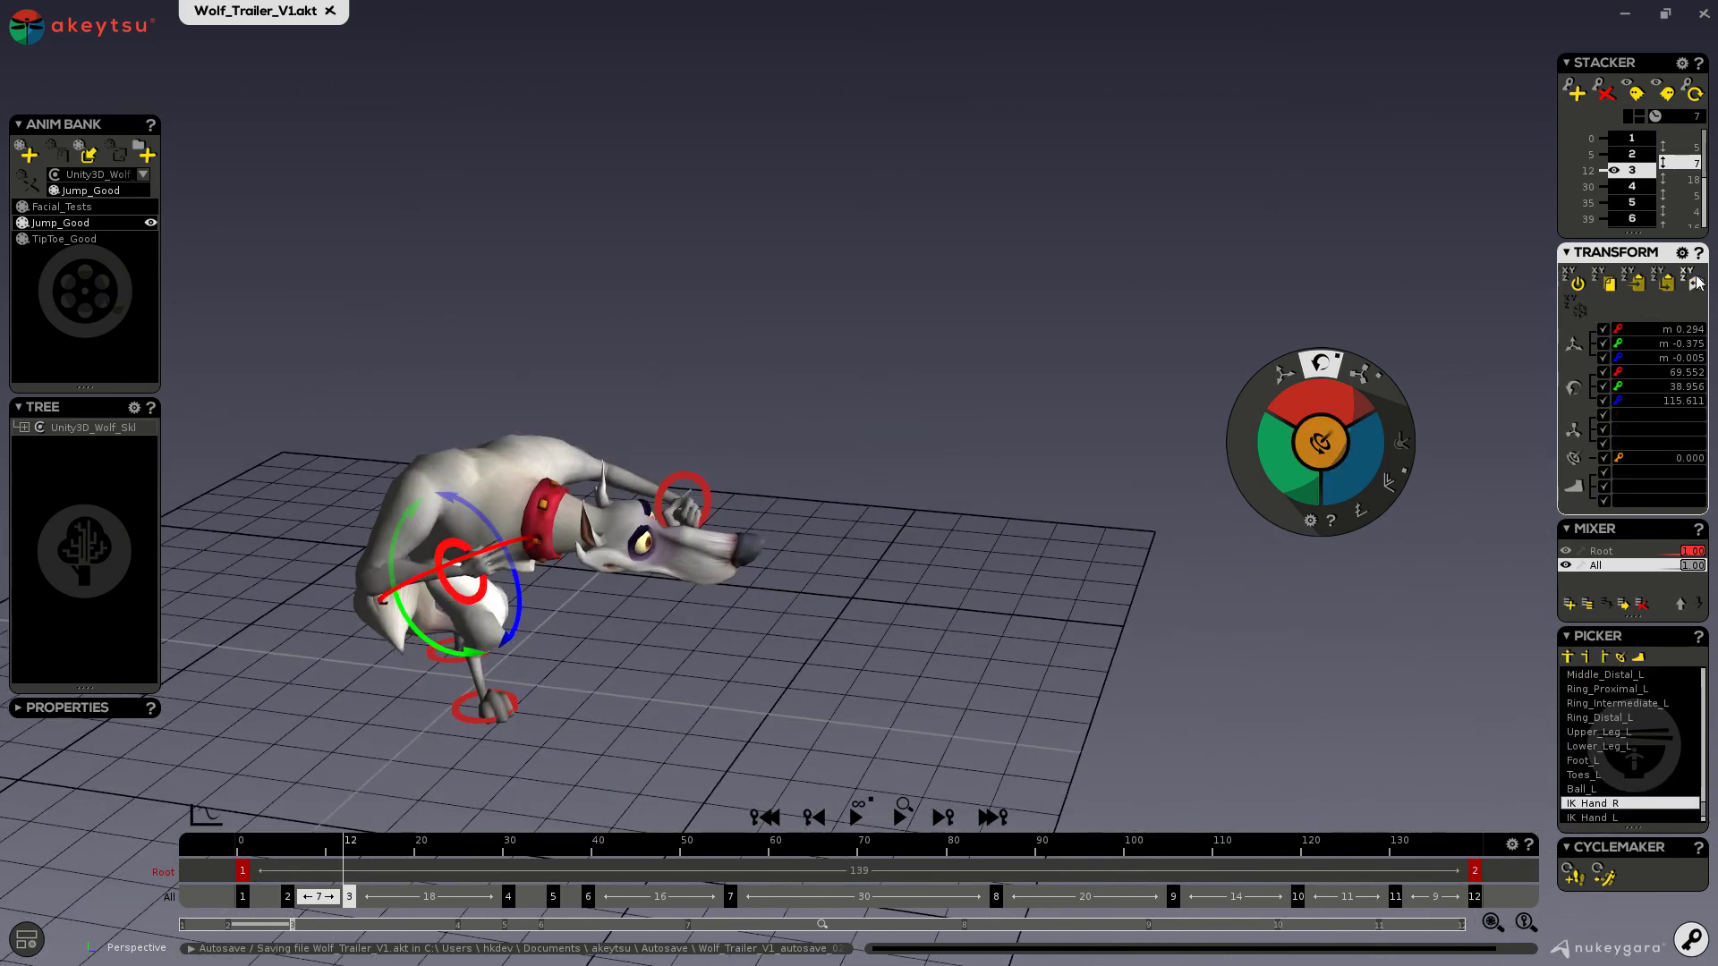
Examine the wolf's mirrored hand placement at key 3 from the front, back, above and ground level.
middle_click_drag(973, 426, 691, 483)
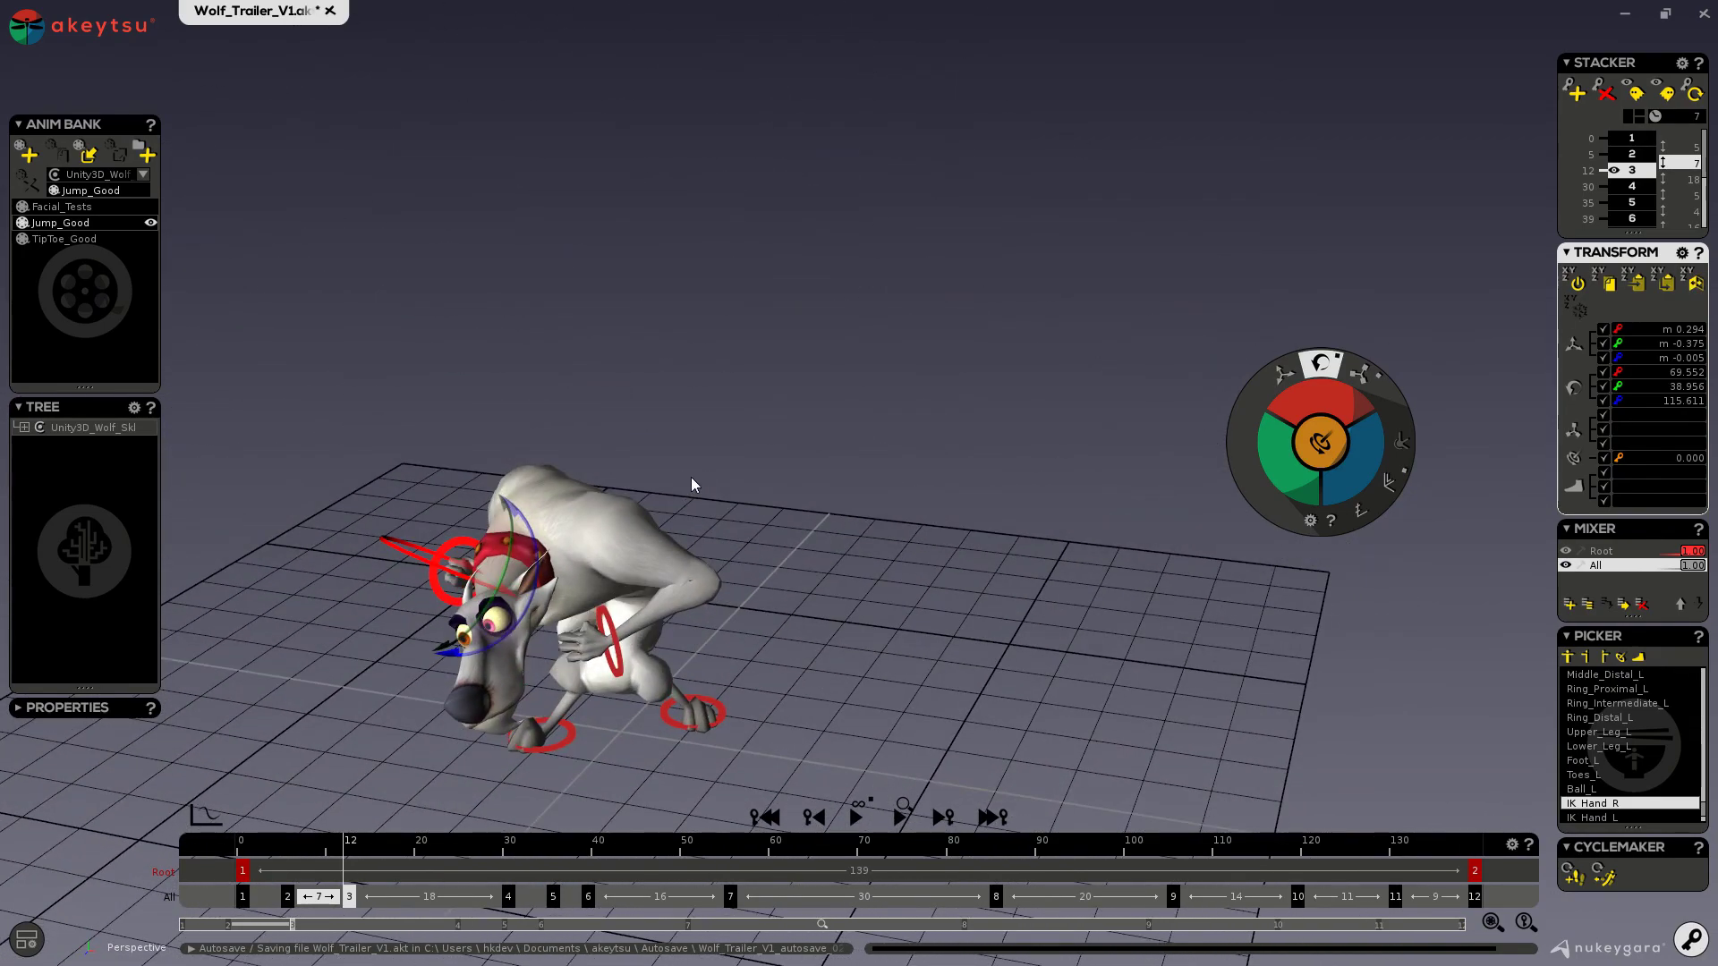
middle_click_drag(743, 668, 753, 561)
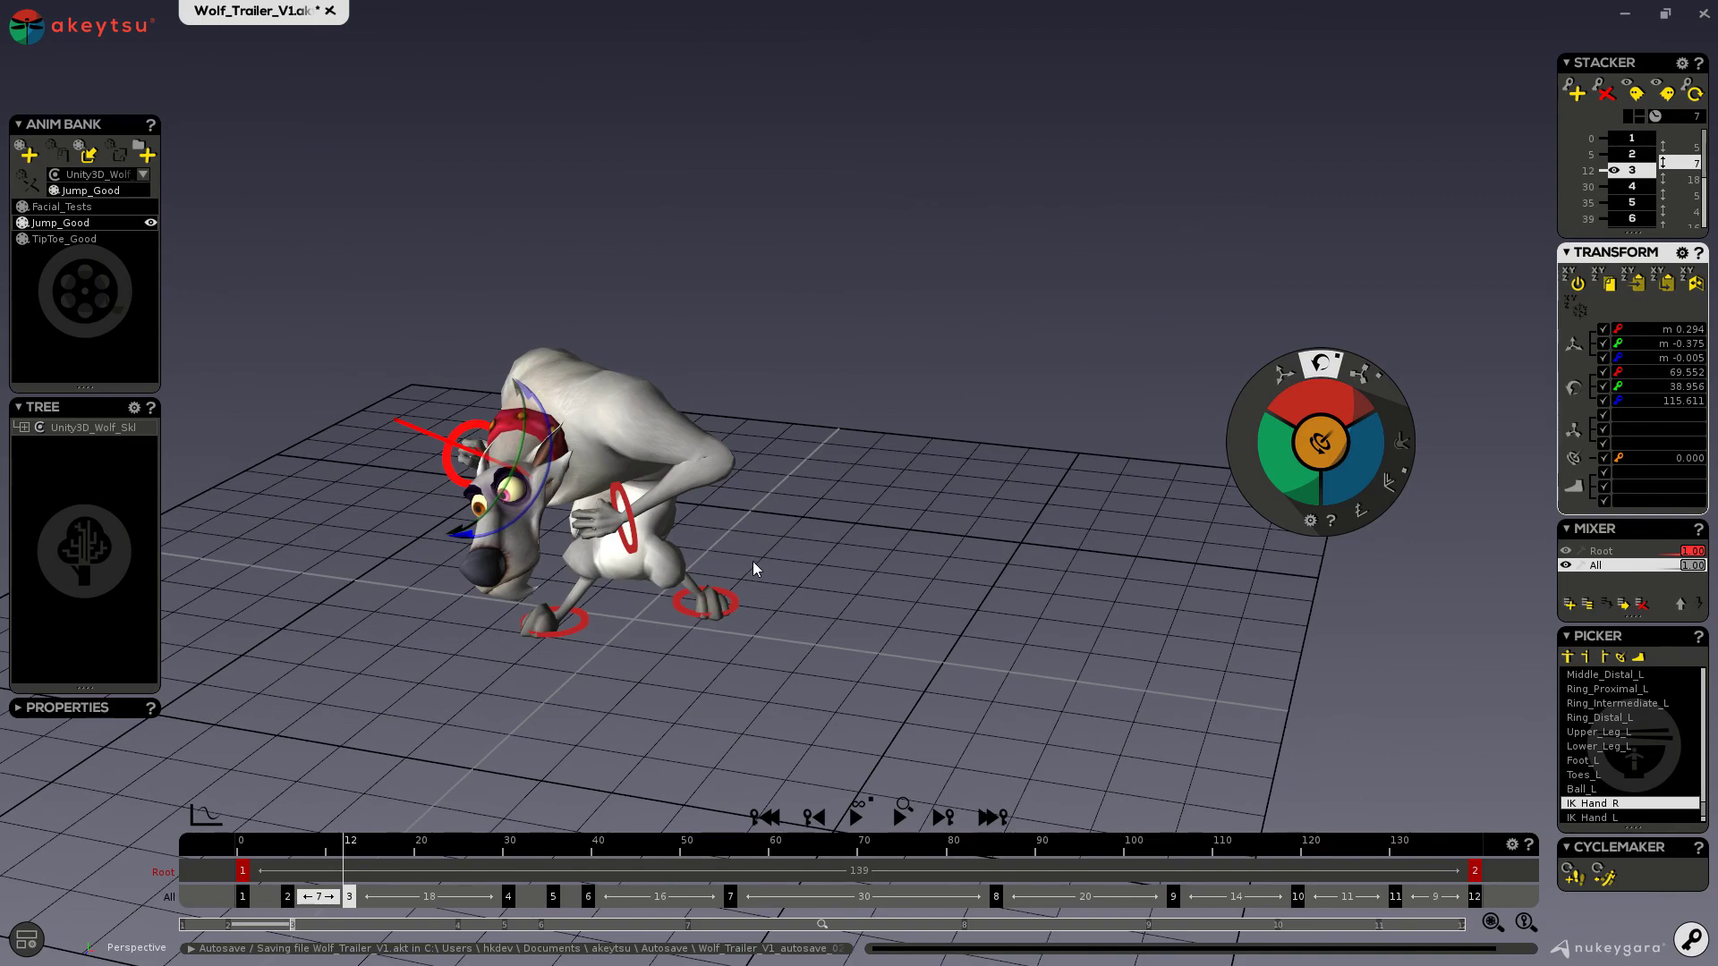
scroll(753, 561, "down", 1)
middle_click_drag(821, 457, 812, 513)
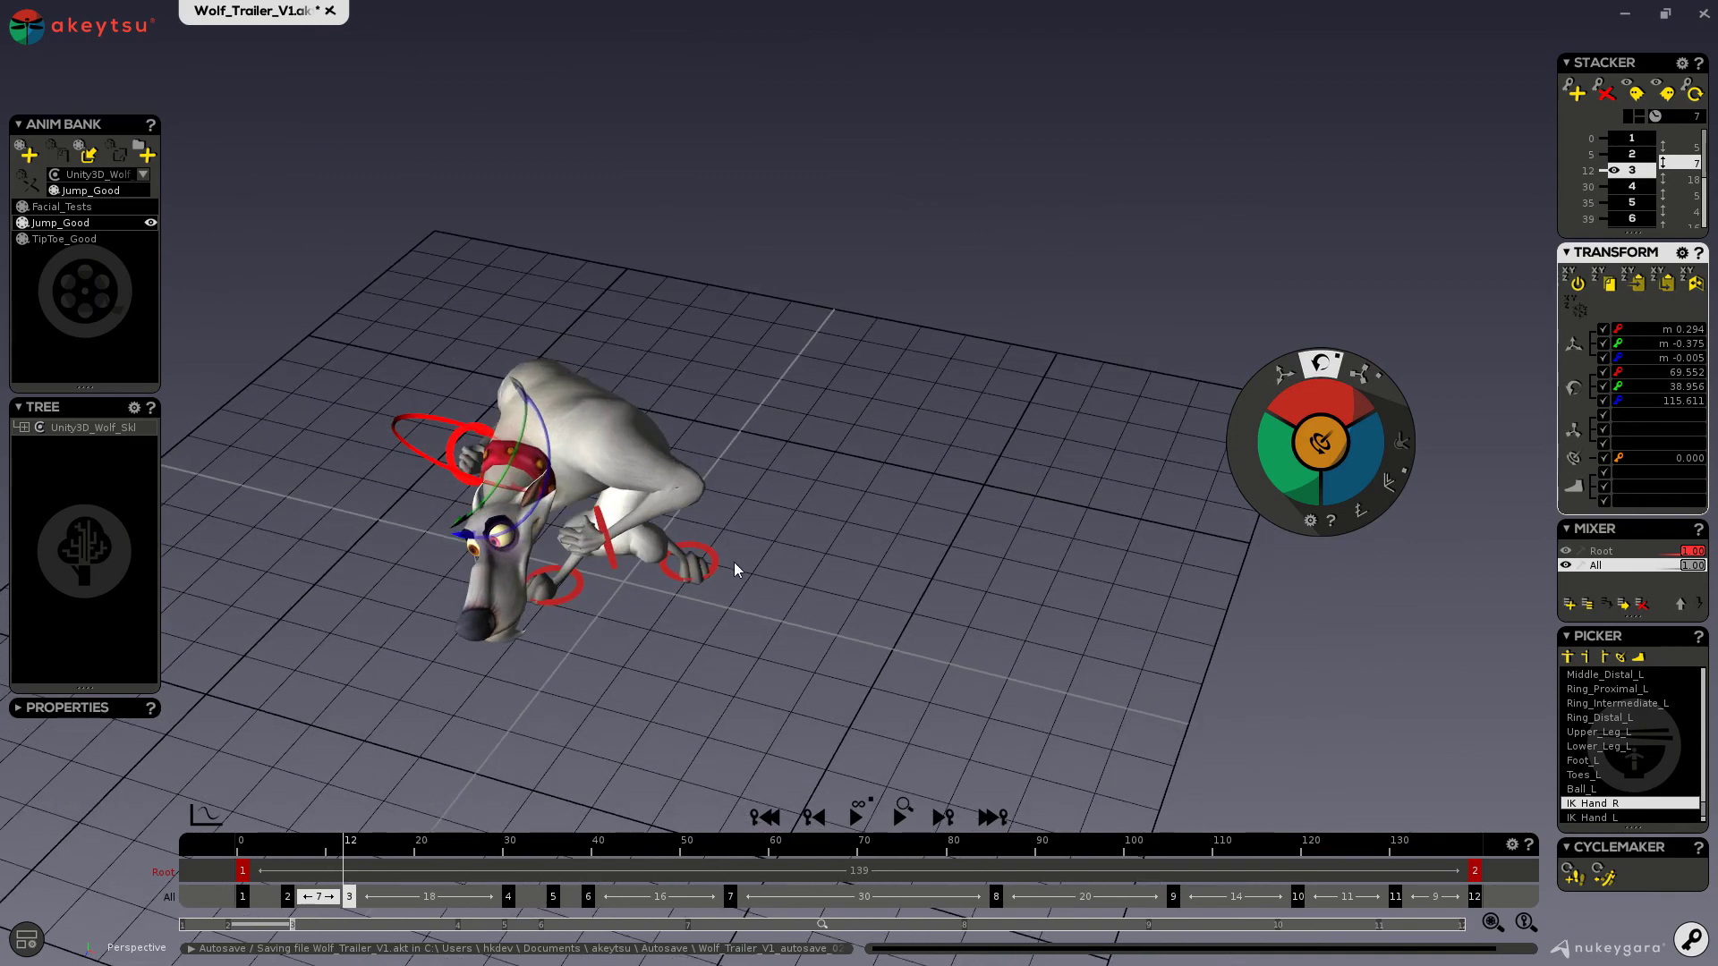
middle_click_drag(647, 547, 550, 510)
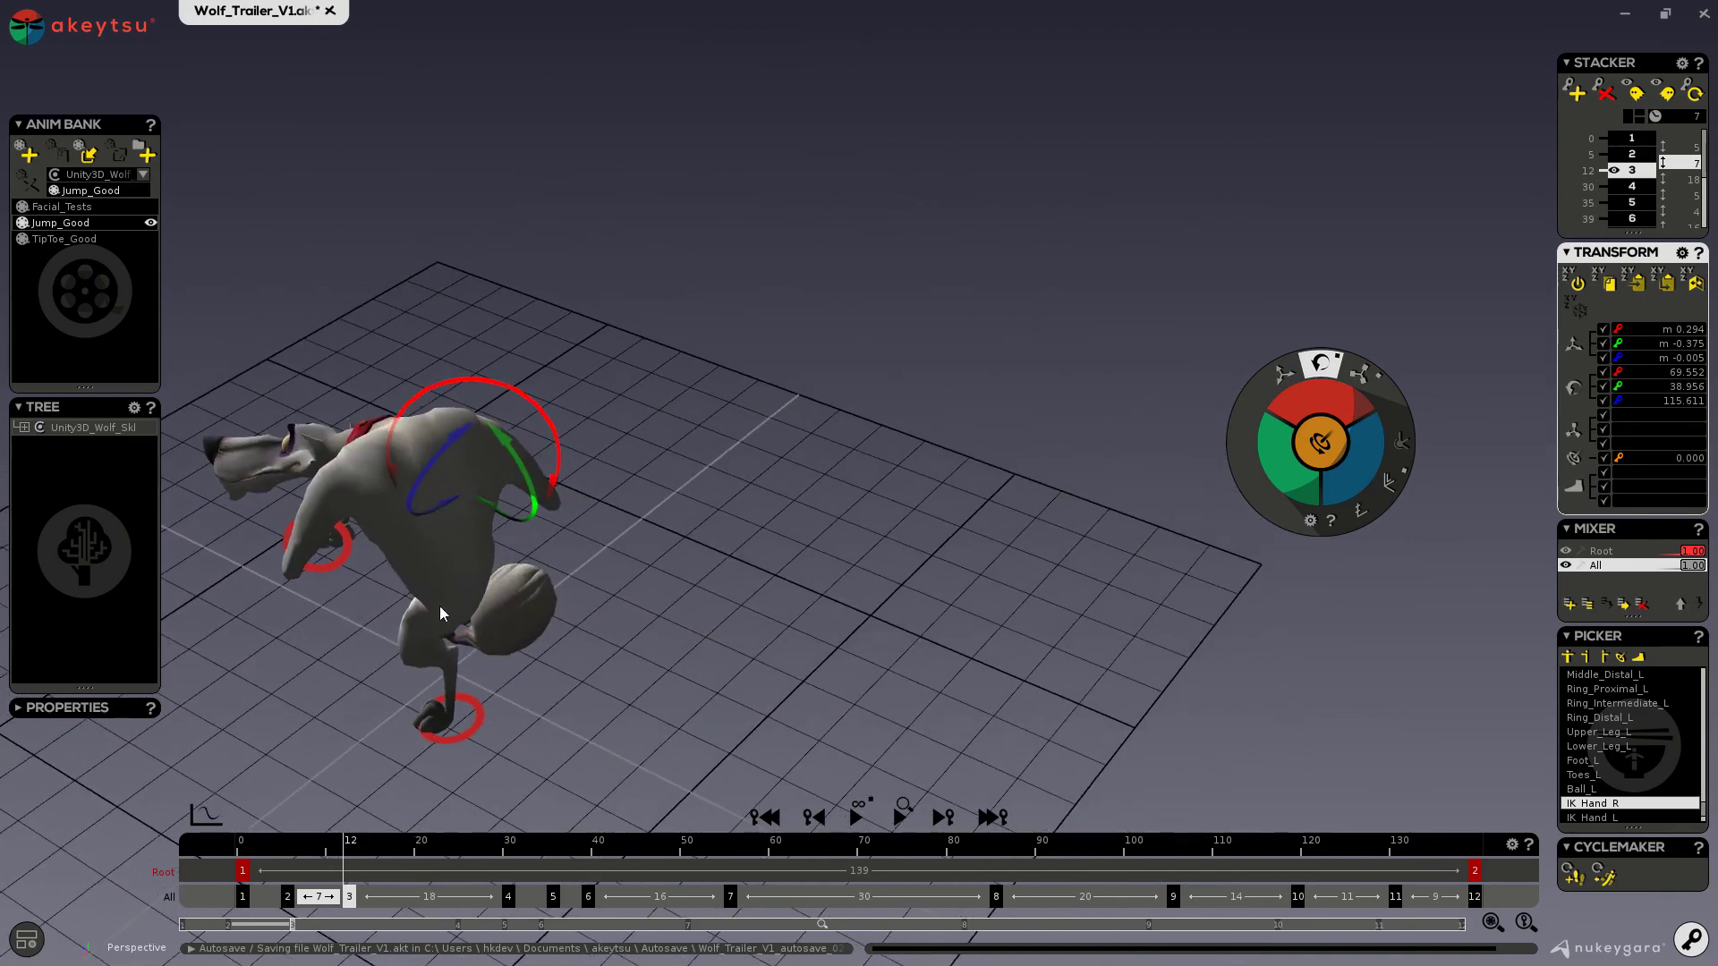
middle_click_drag(255, 662, 489, 535)
middle_click_drag(465, 671, 716, 573)
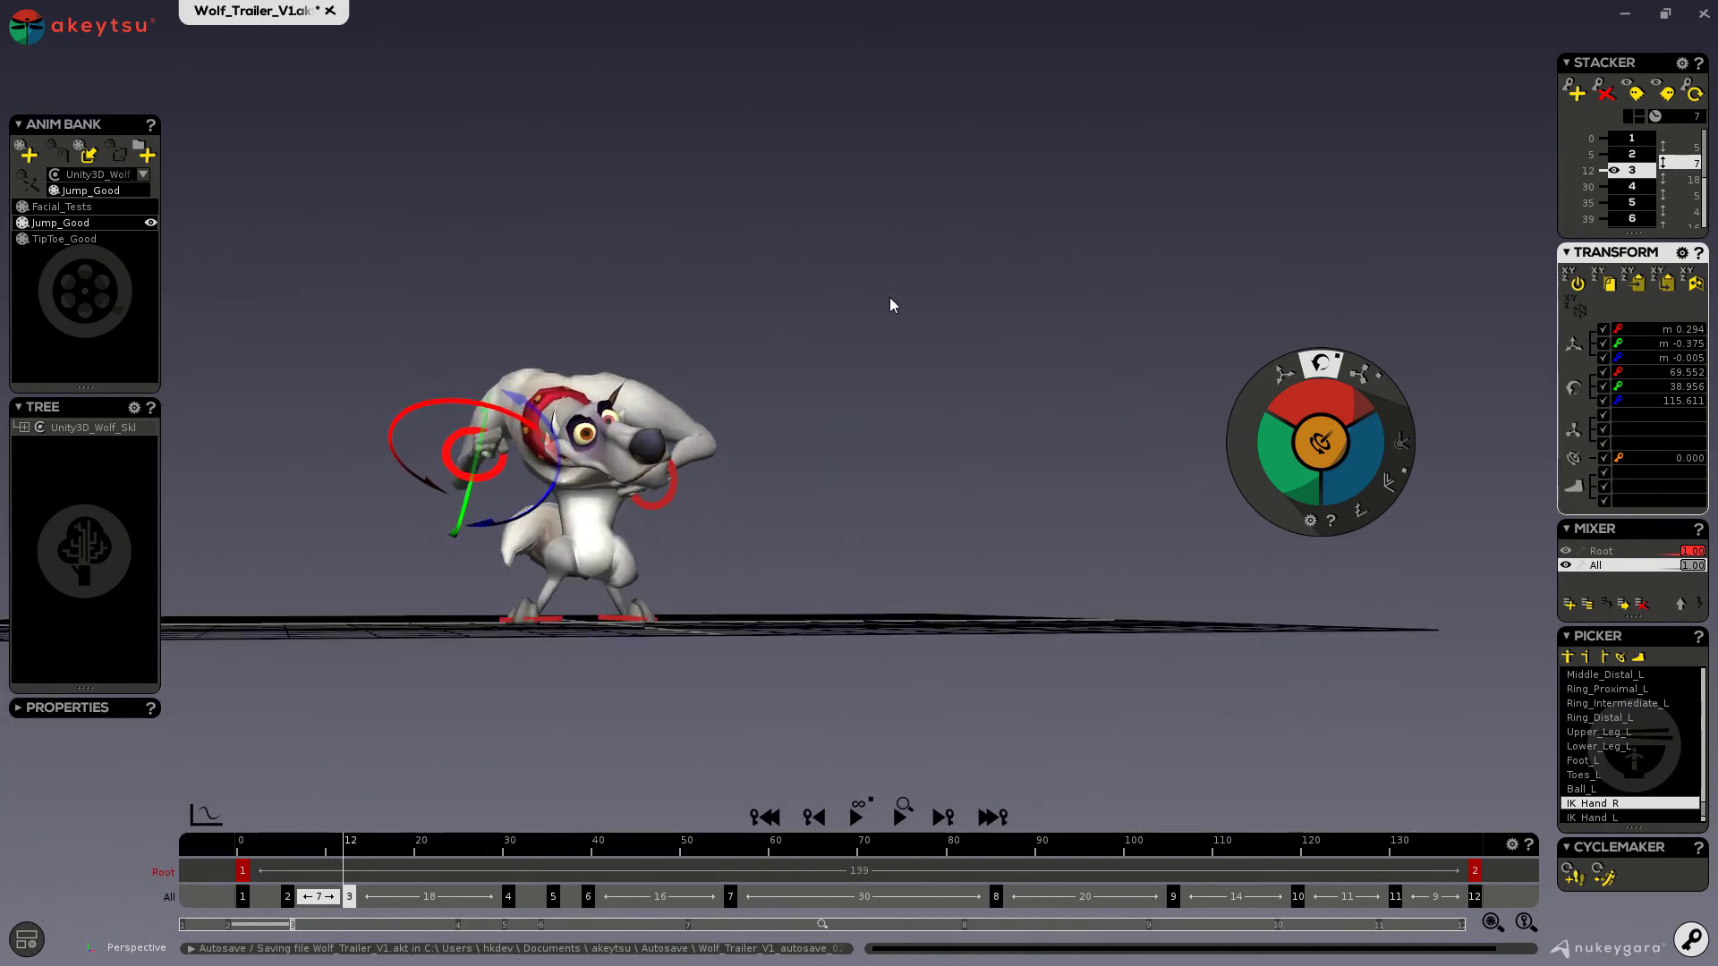
middle_click_drag(892, 290, 850, 425)
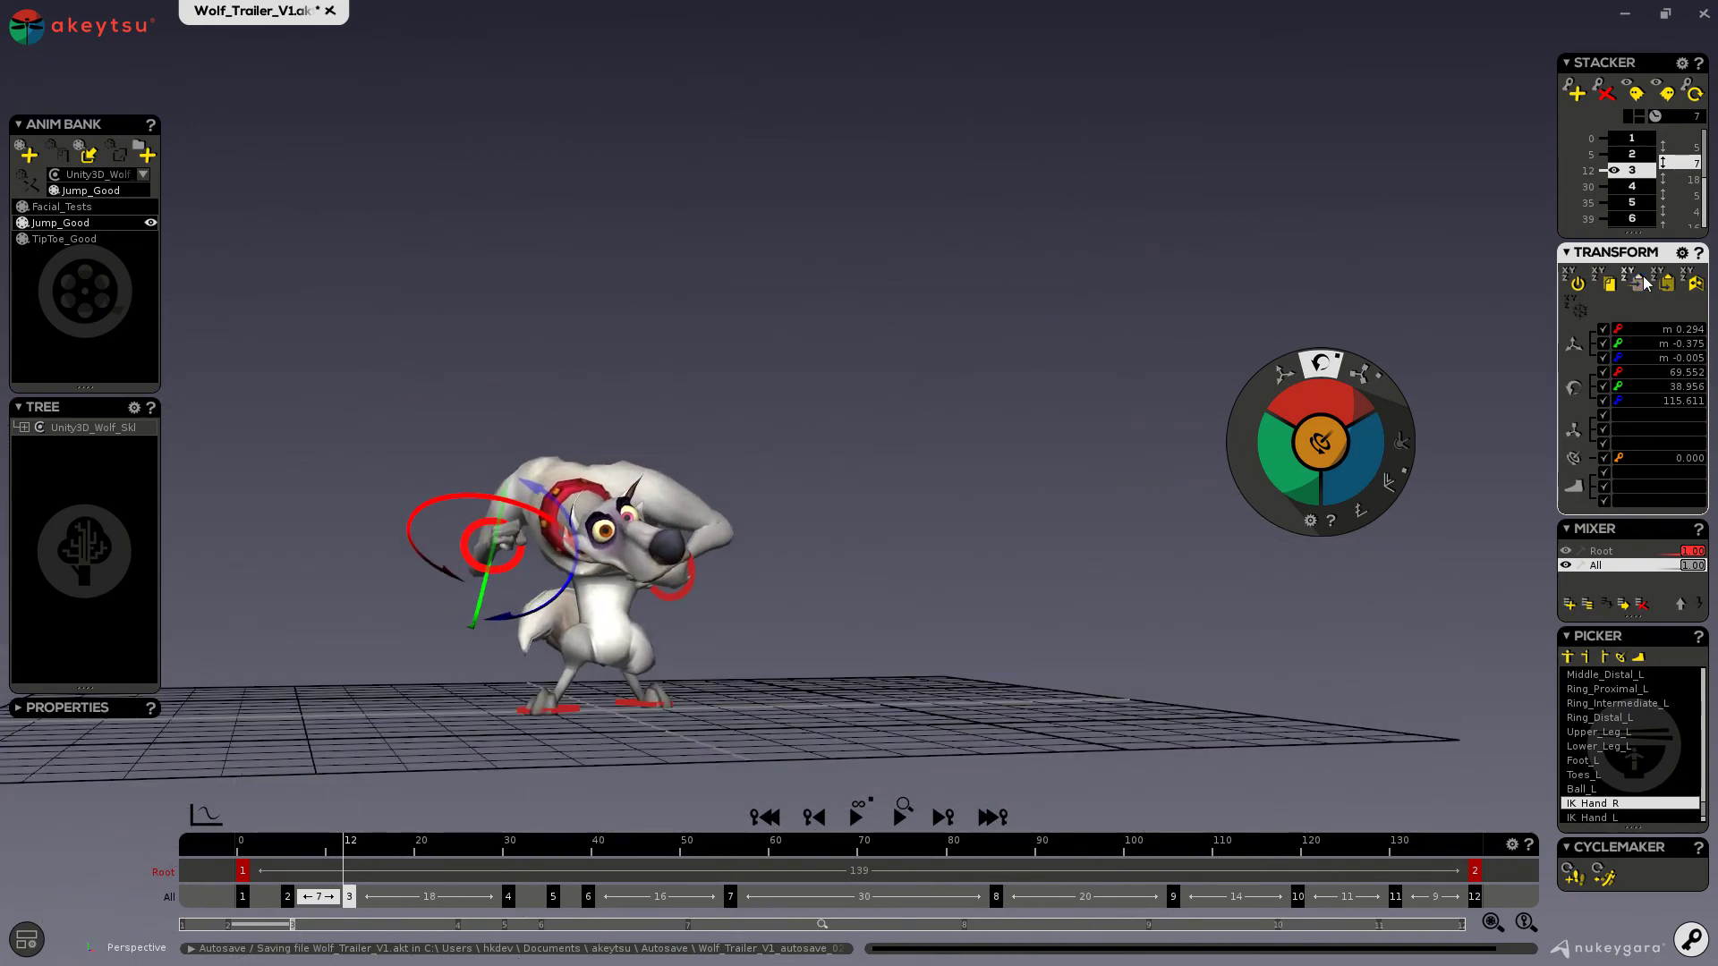